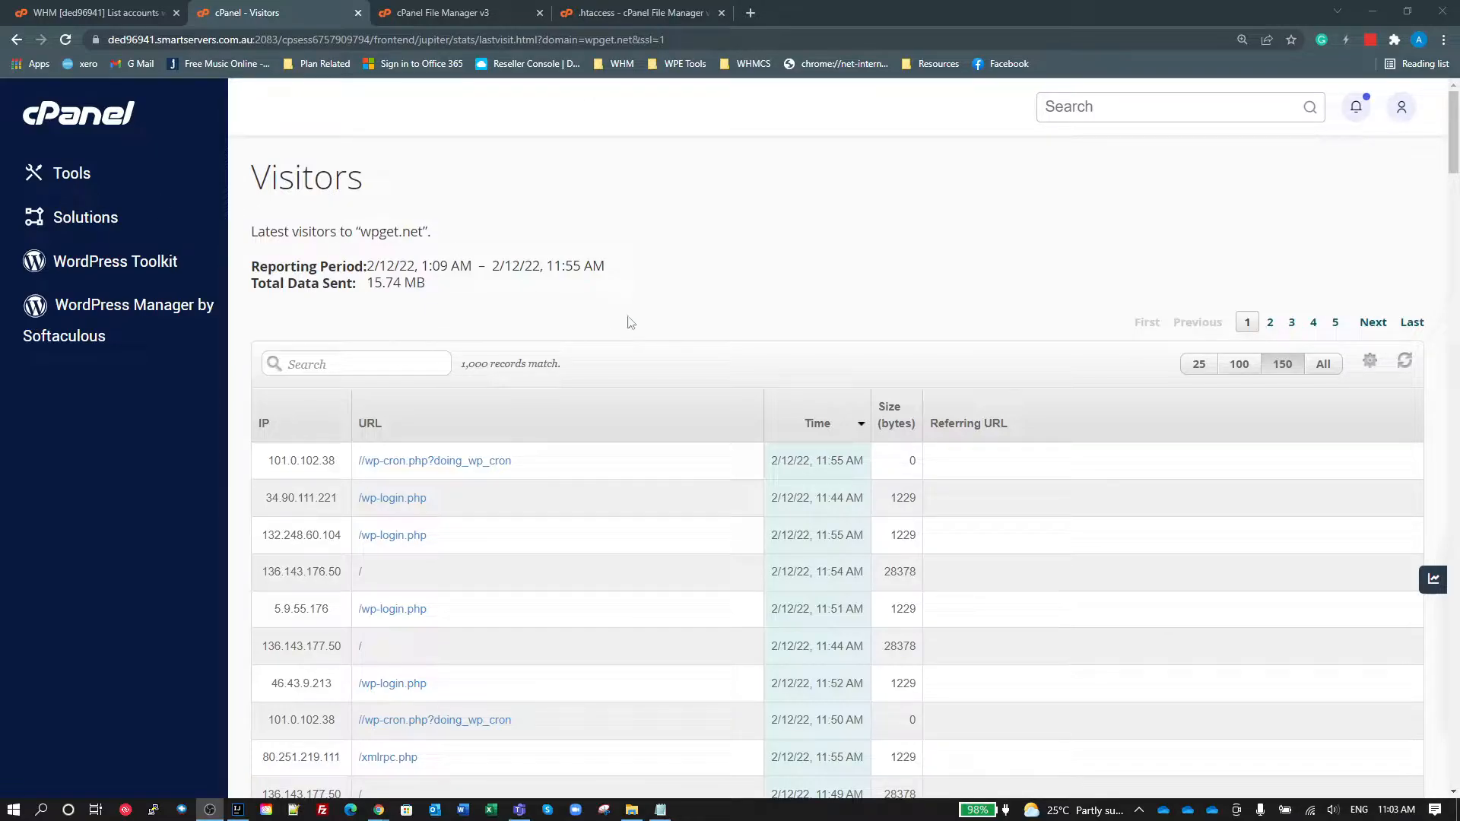
Step: Filter the visitor log of wpget.net by "wp-login" and look through the matching requests
left_click(356, 363)
type("wp")
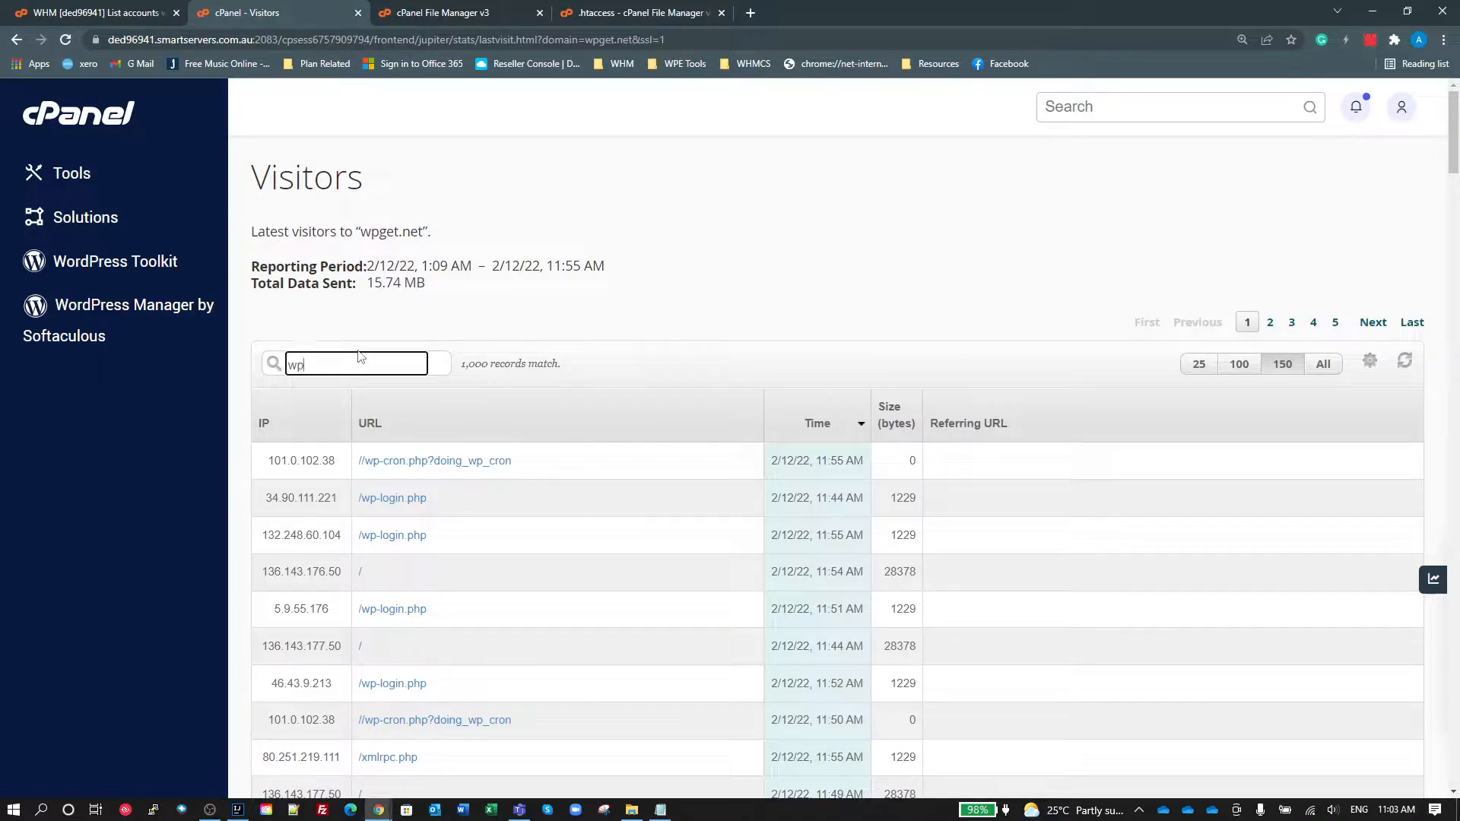
type("-log")
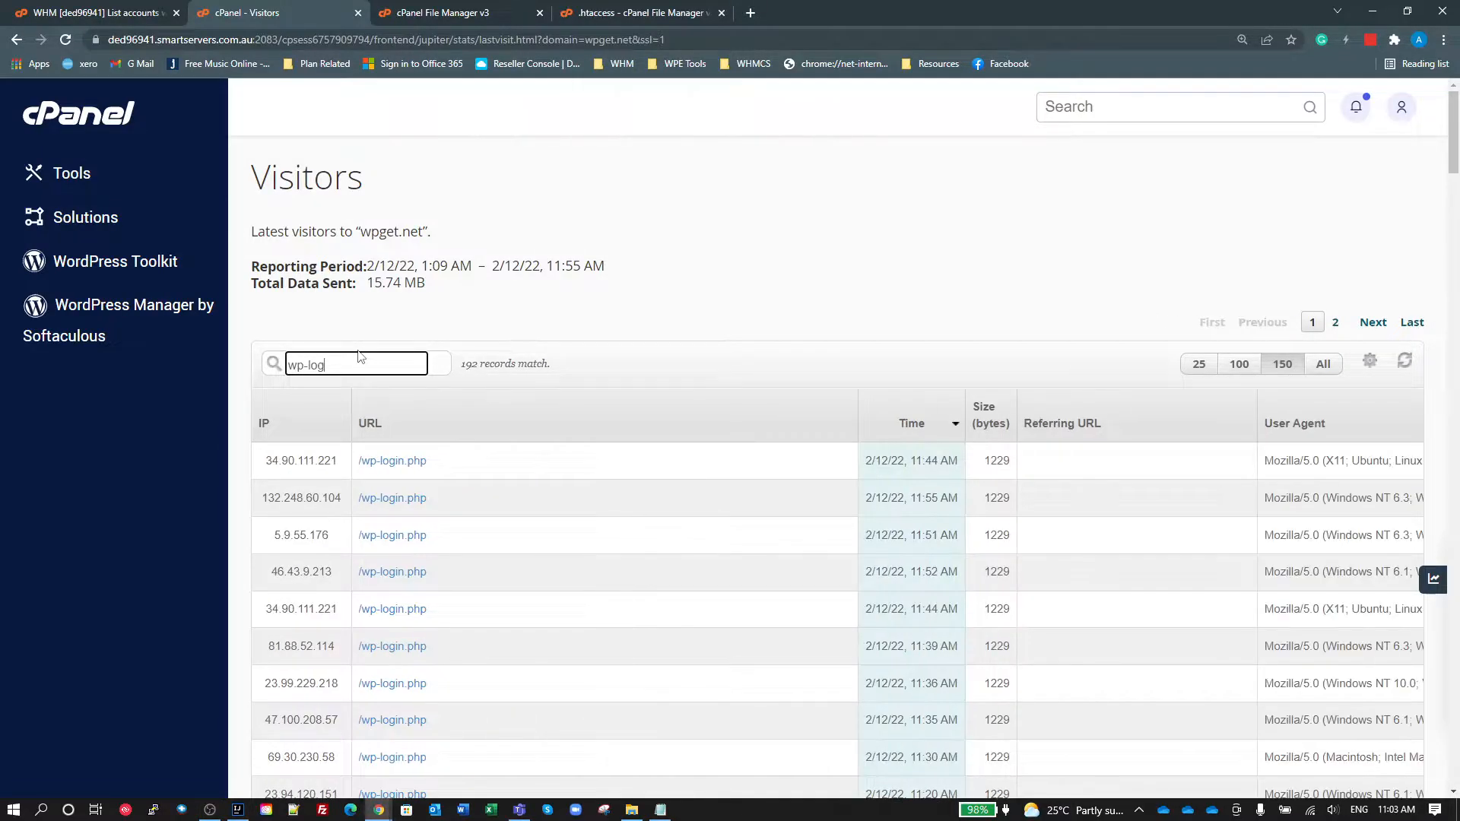
type("in")
scroll(466, 554, "down", 20)
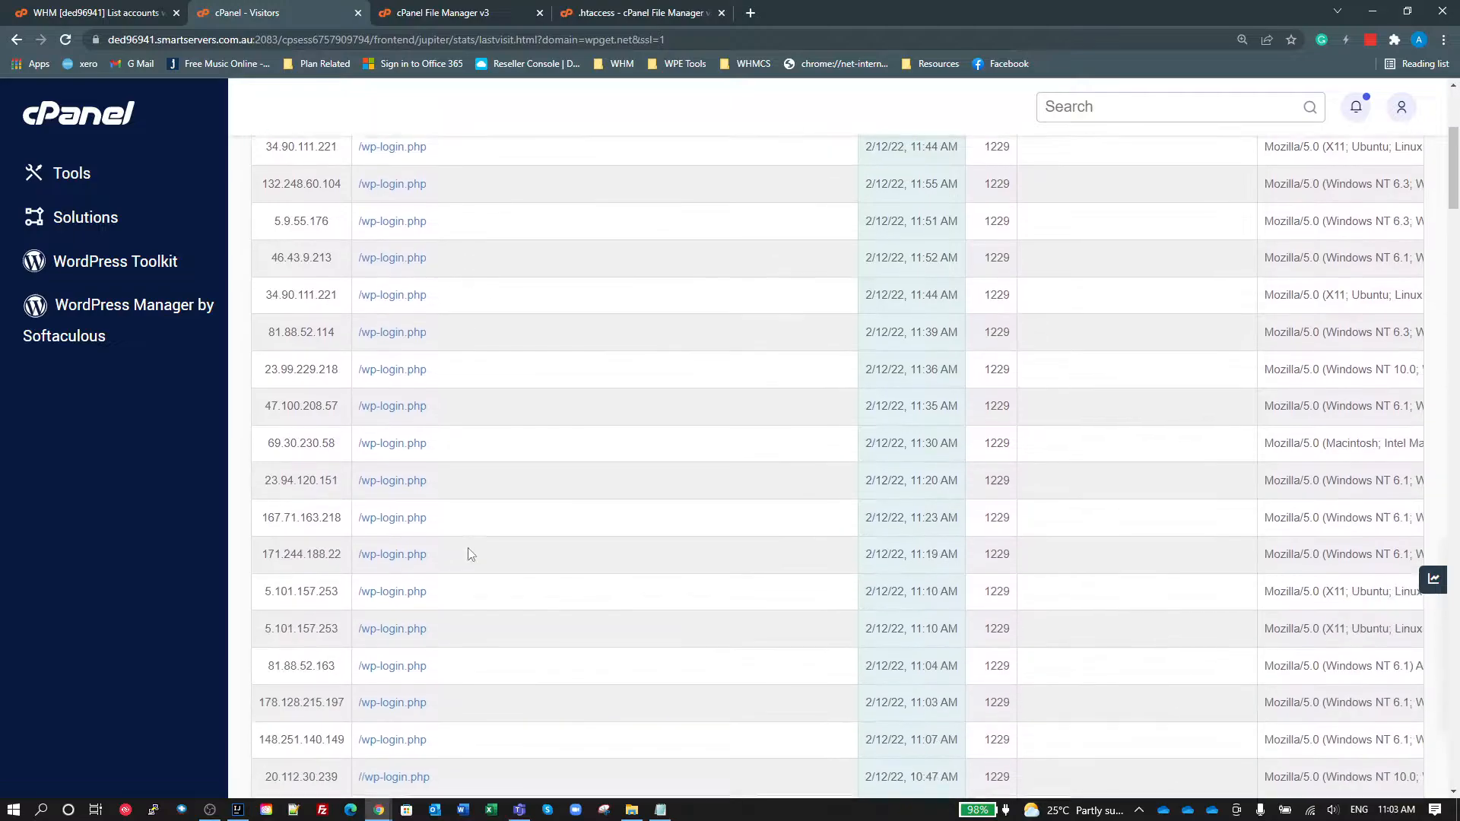
scroll(538, 627, "down", 20)
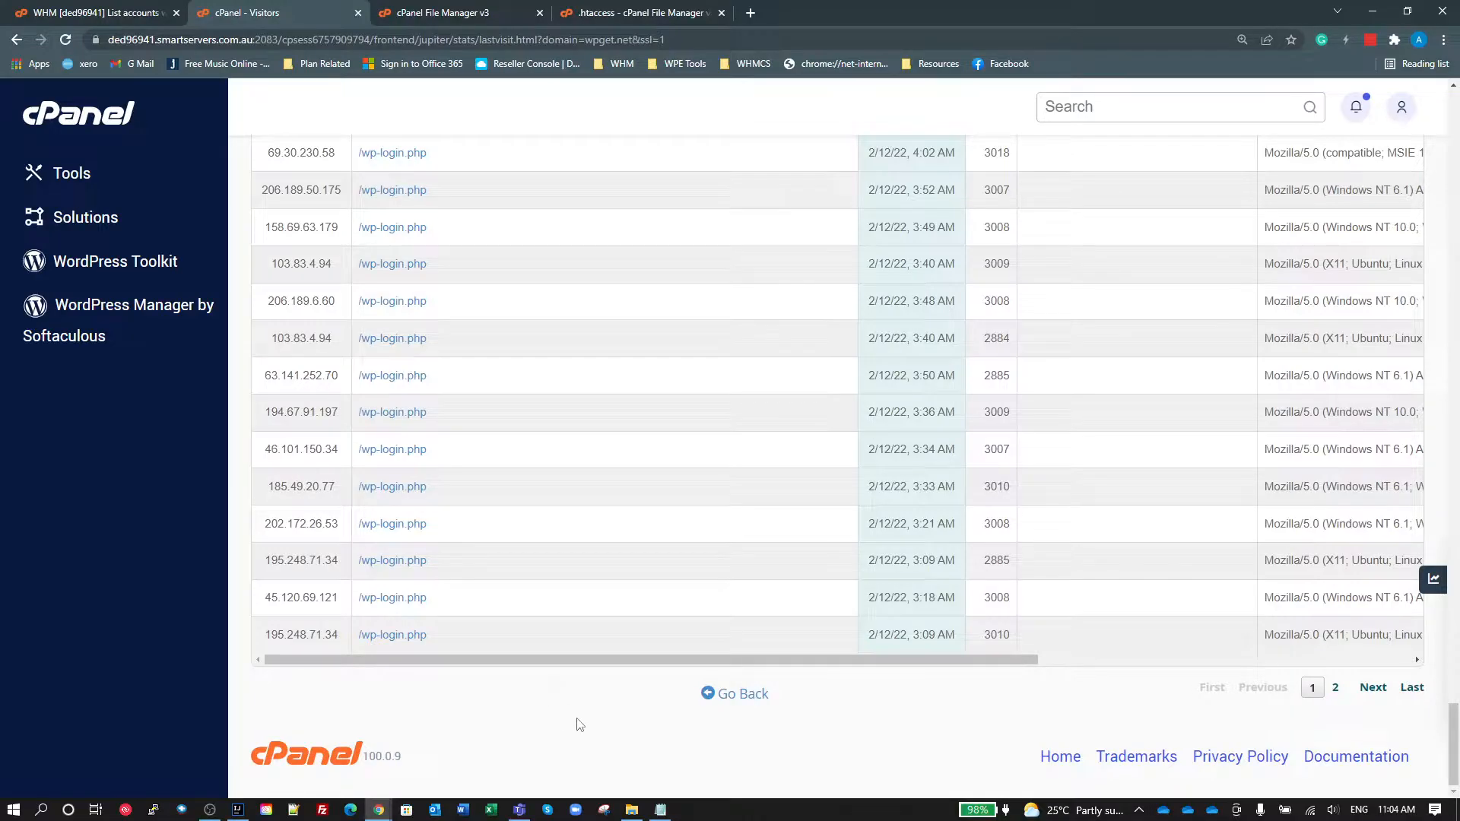
scroll(562, 699, "up", 10)
scroll(559, 698, "up", 15)
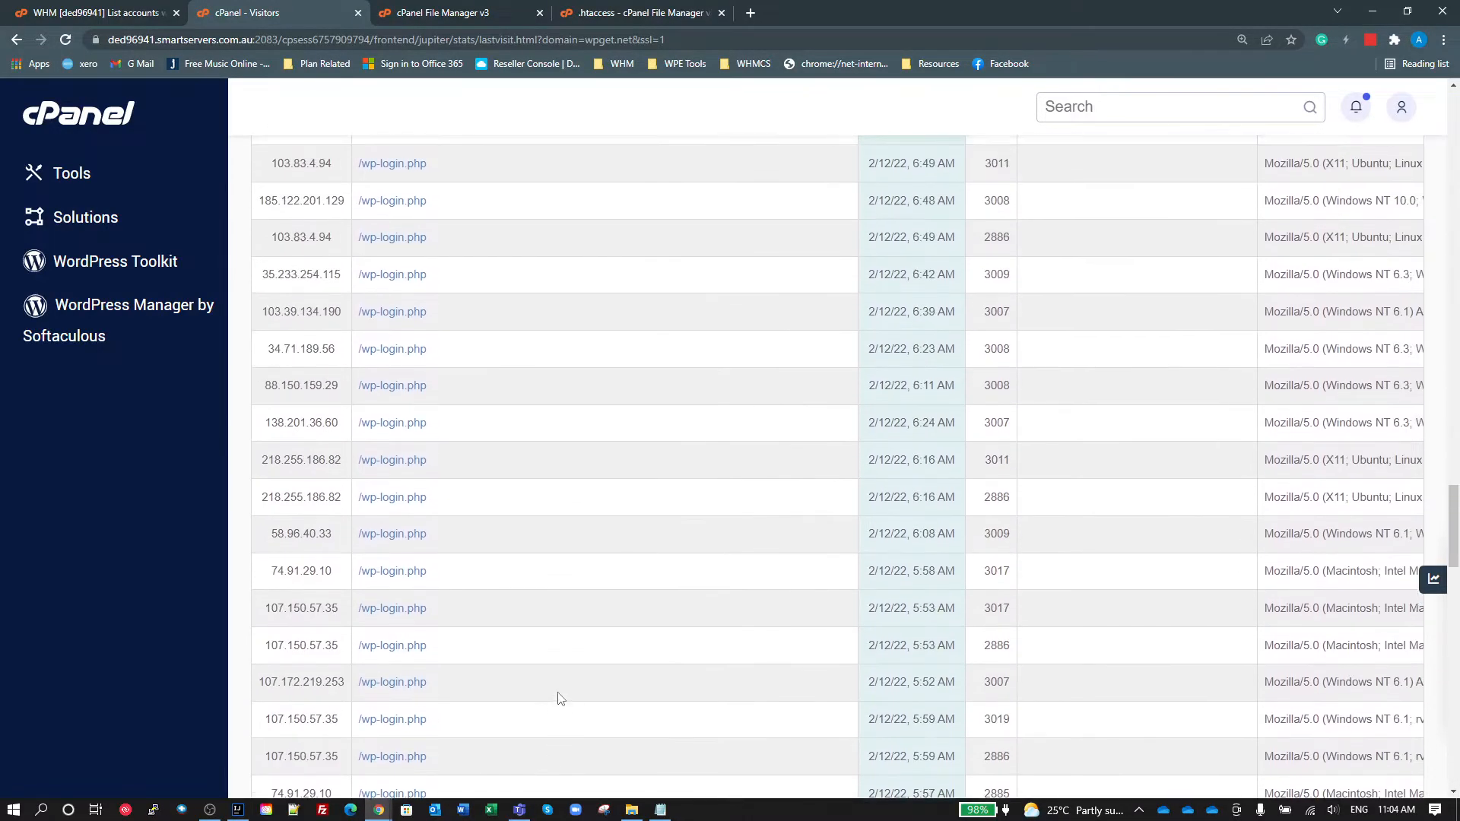
scroll(560, 705, "up", 10)
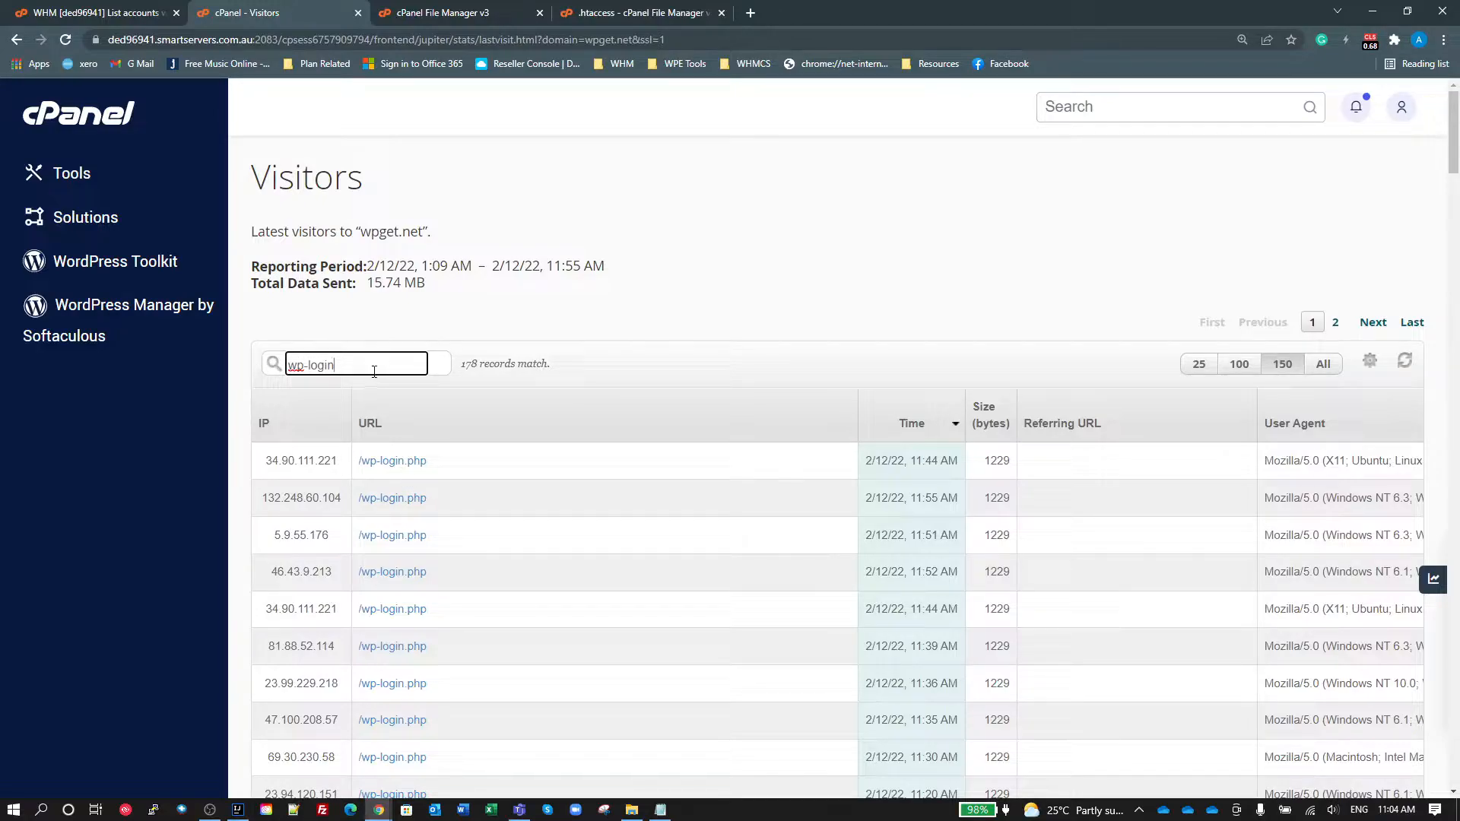
Step: Replace the visitor log filter with "xmlrpc" and look through the matching requests
left_click_drag(380, 366, 243, 380)
key("BackSpace")
type("xml")
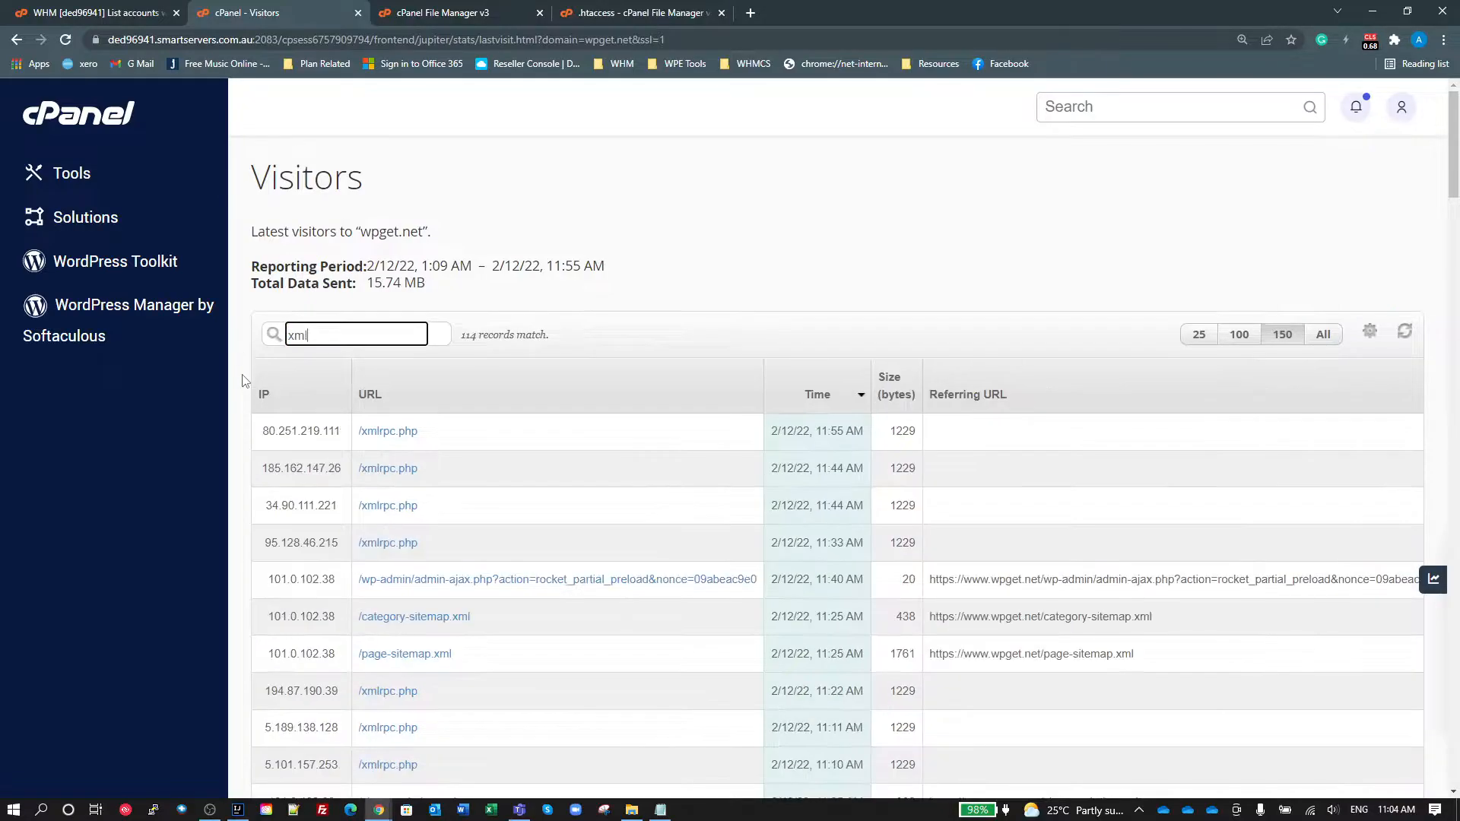
type("rpc")
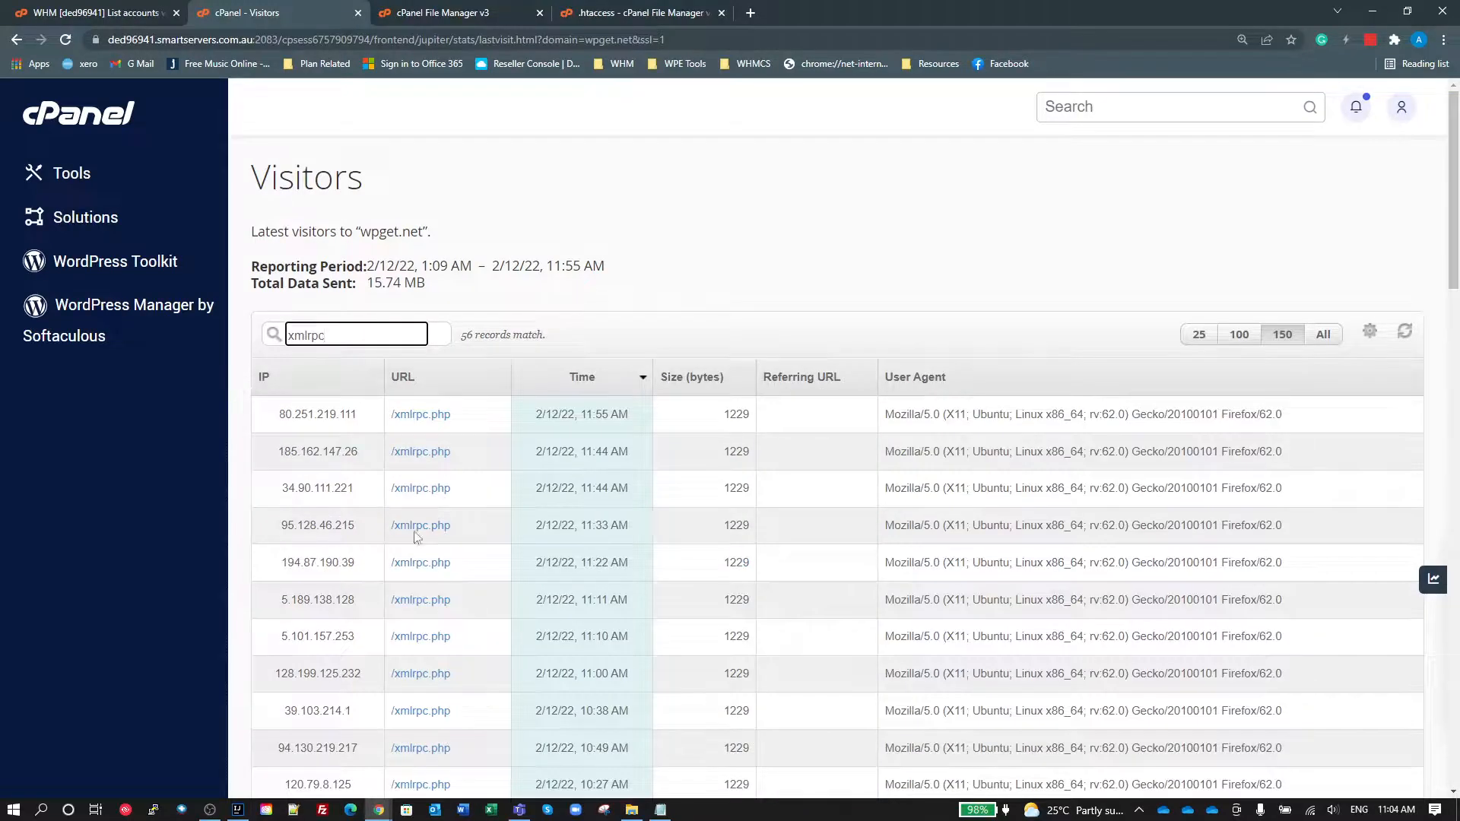
scroll(512, 562, "down", 20)
scroll(523, 581, "up", 3)
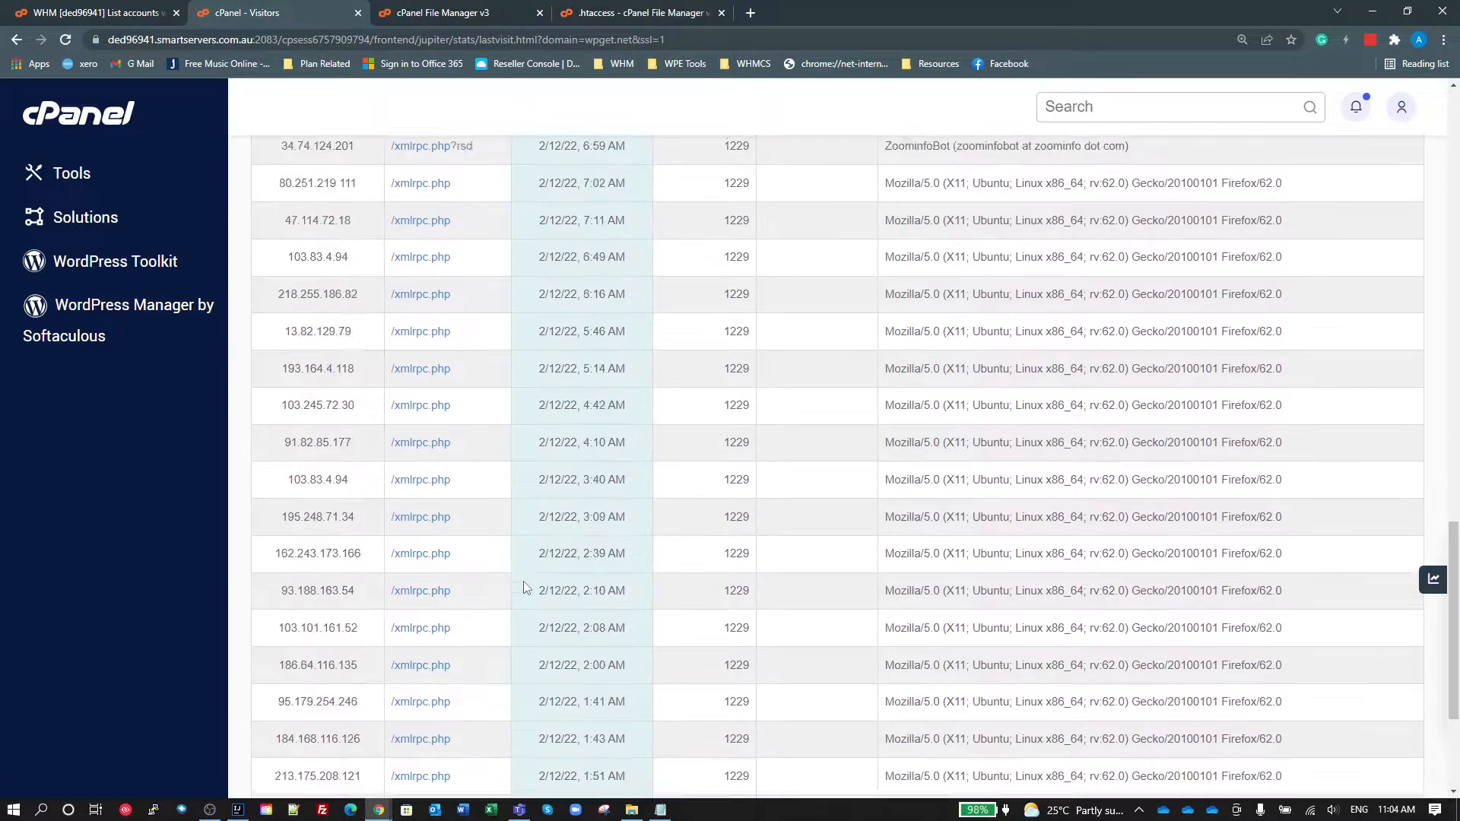
scroll(523, 580, "up", 15)
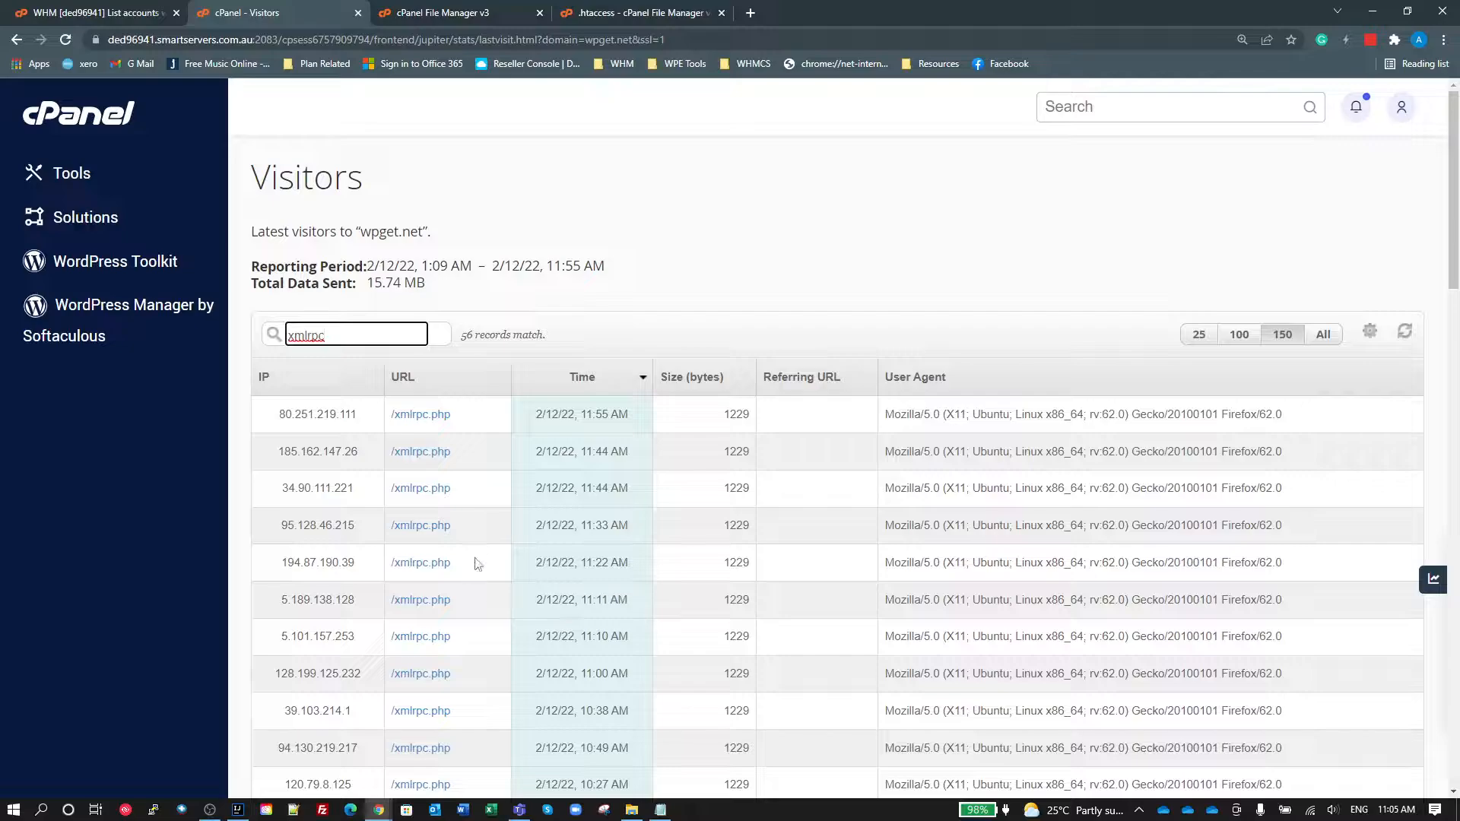
scroll(469, 440, "down", 1)
scroll(469, 440, "down", 6)
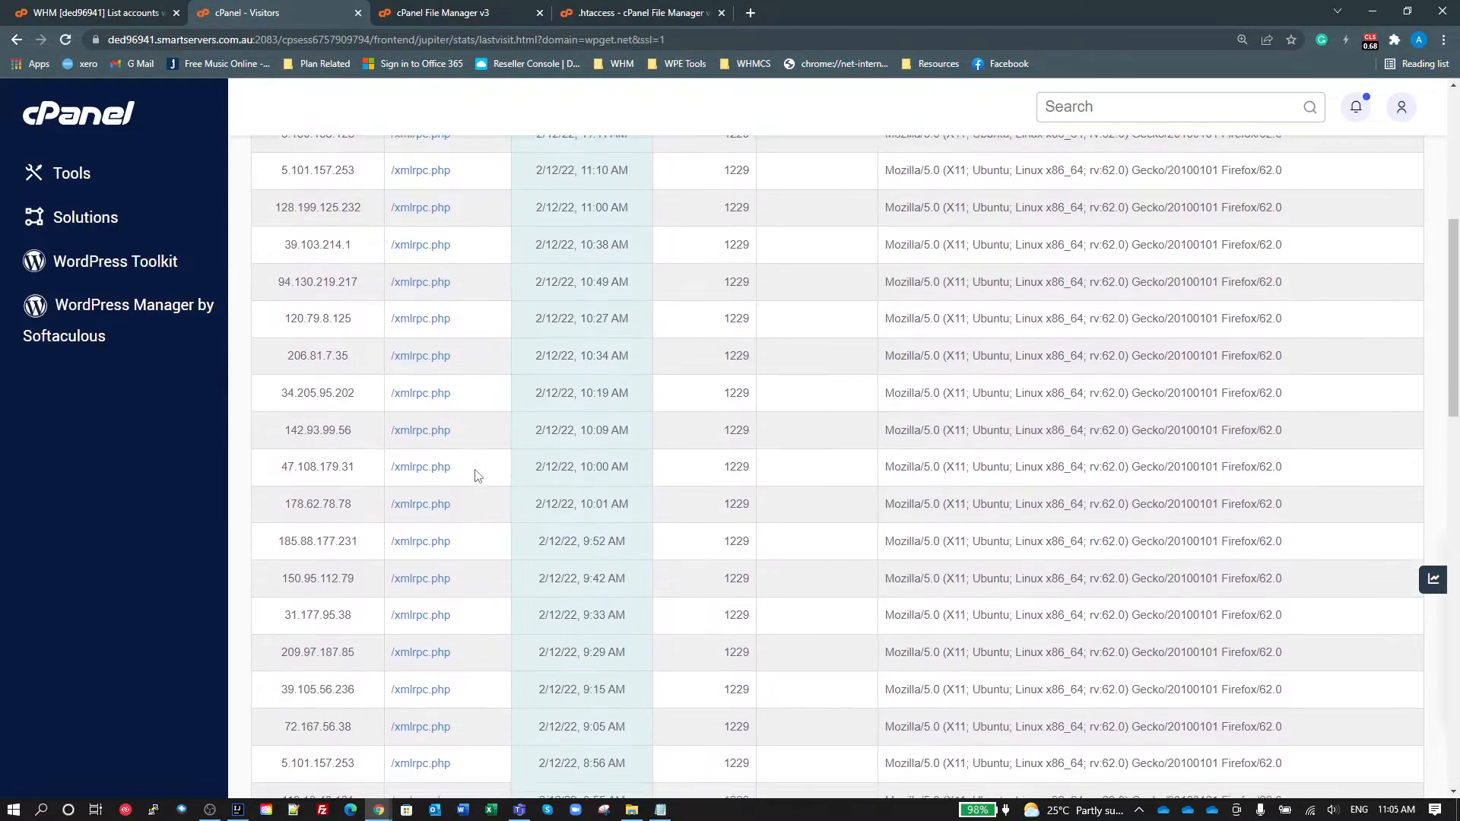
scroll(380, 486, "up", 7)
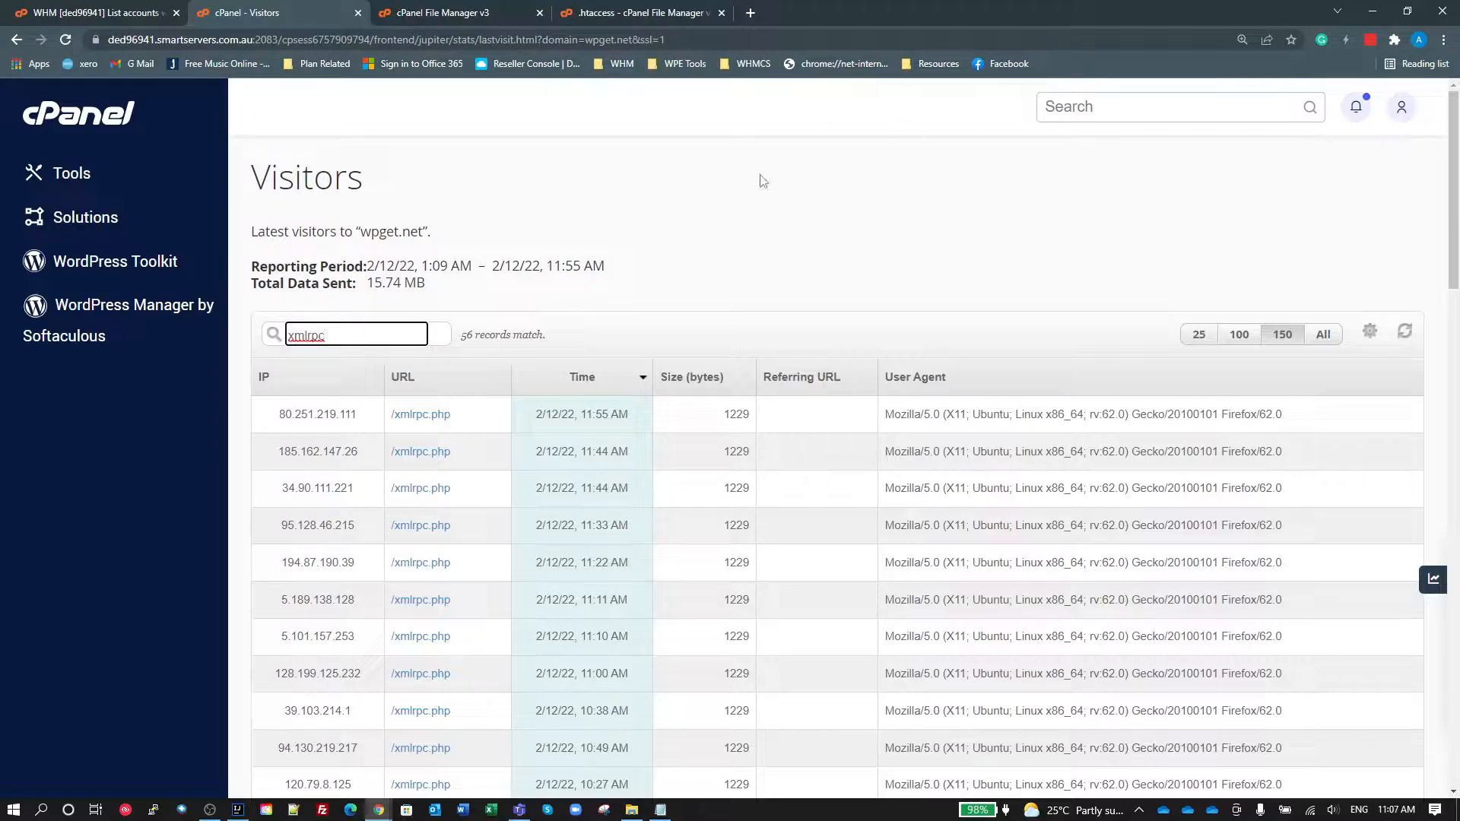
Step: Switch to the open .htaccess file and examine the rules that restrict wp-login, xmlrpc and wp-json access by IP range
left_click(640, 15)
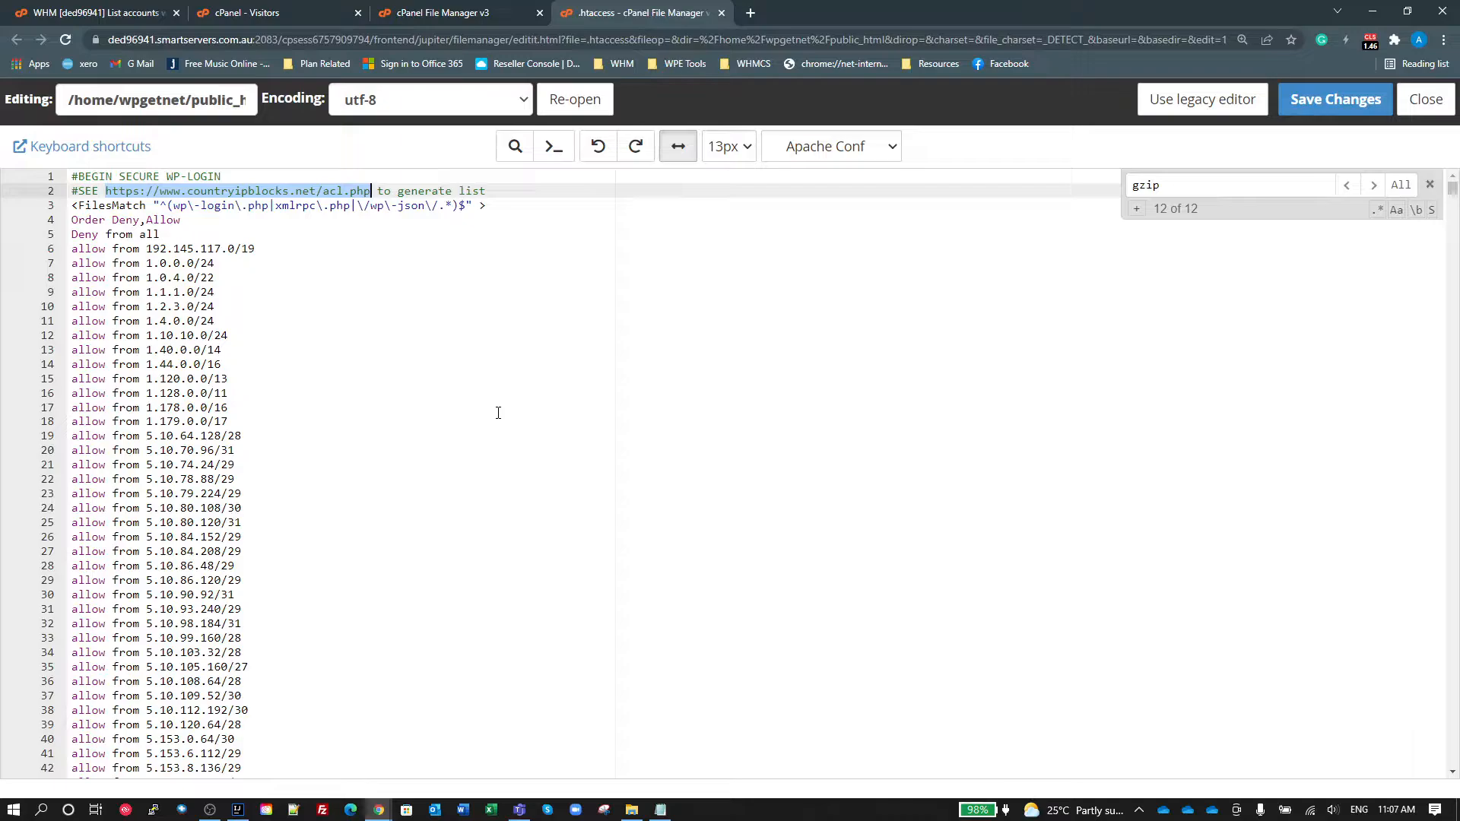
scroll(373, 436, "down", 20)
right_click(384, 445)
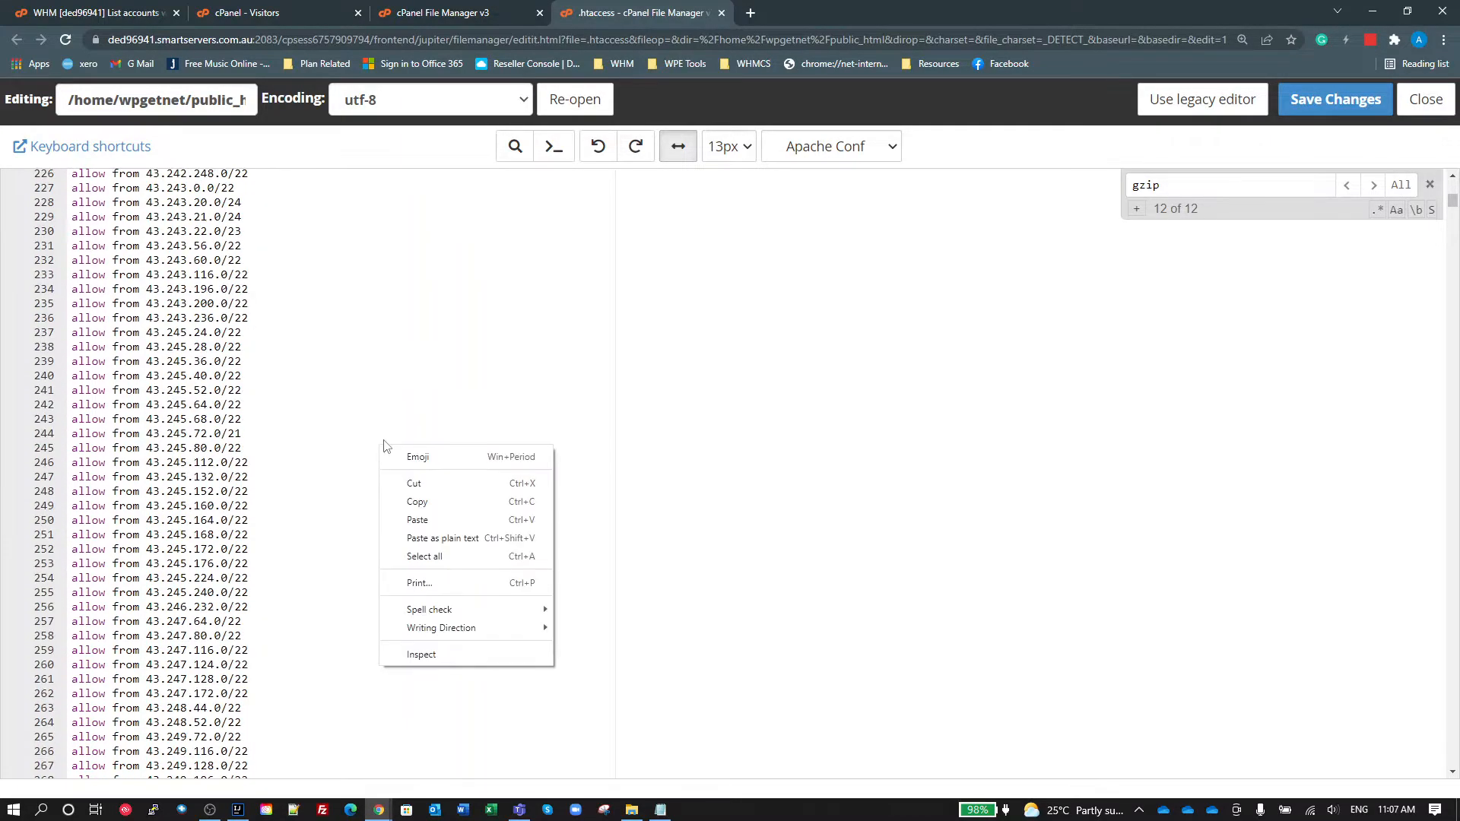
left_click(853, 326)
scroll(857, 373, "down", 20)
right_click(863, 365)
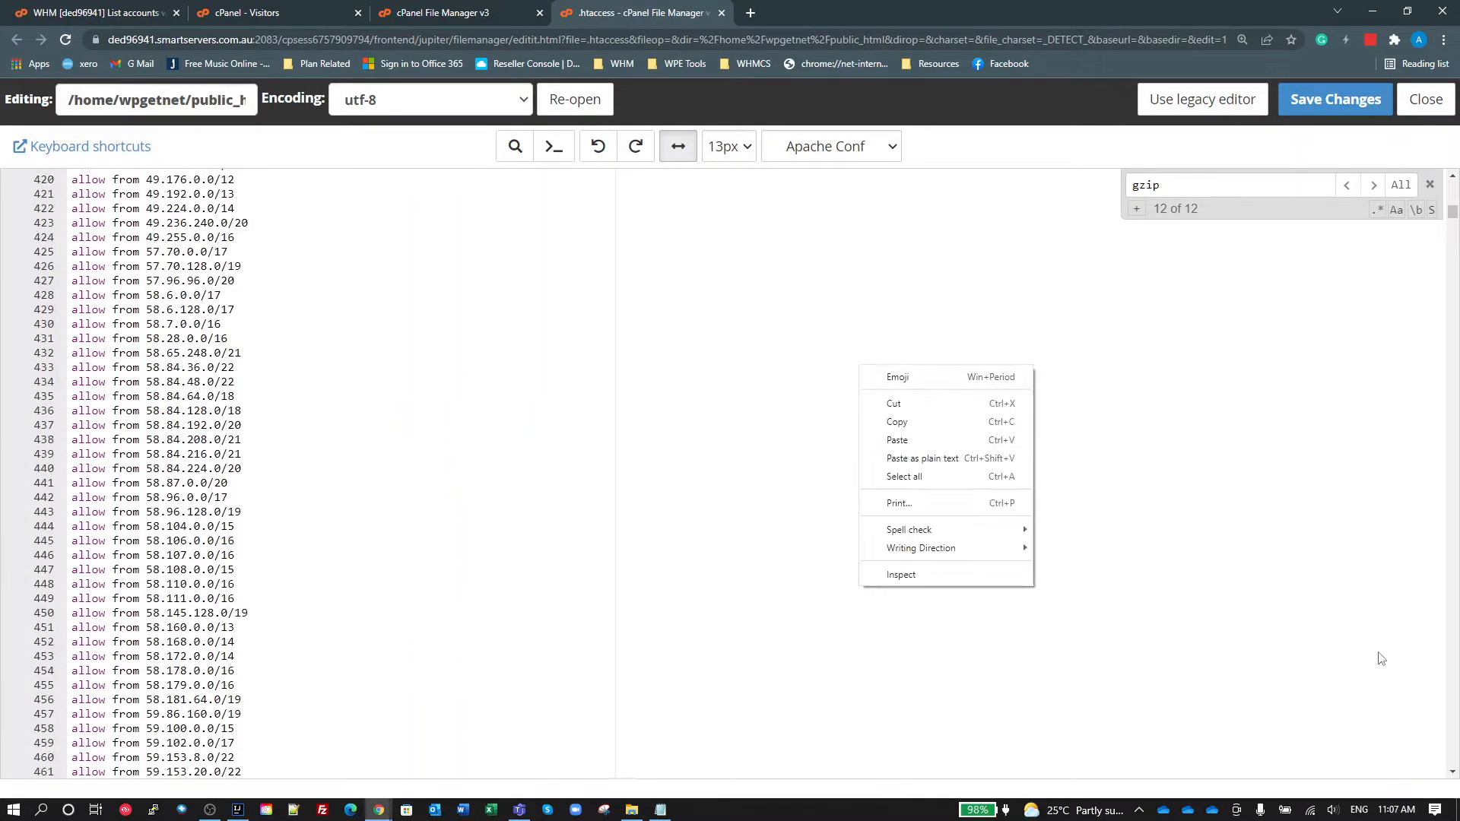
left_click(1420, 673)
scroll(1376, 608, "up", 7)
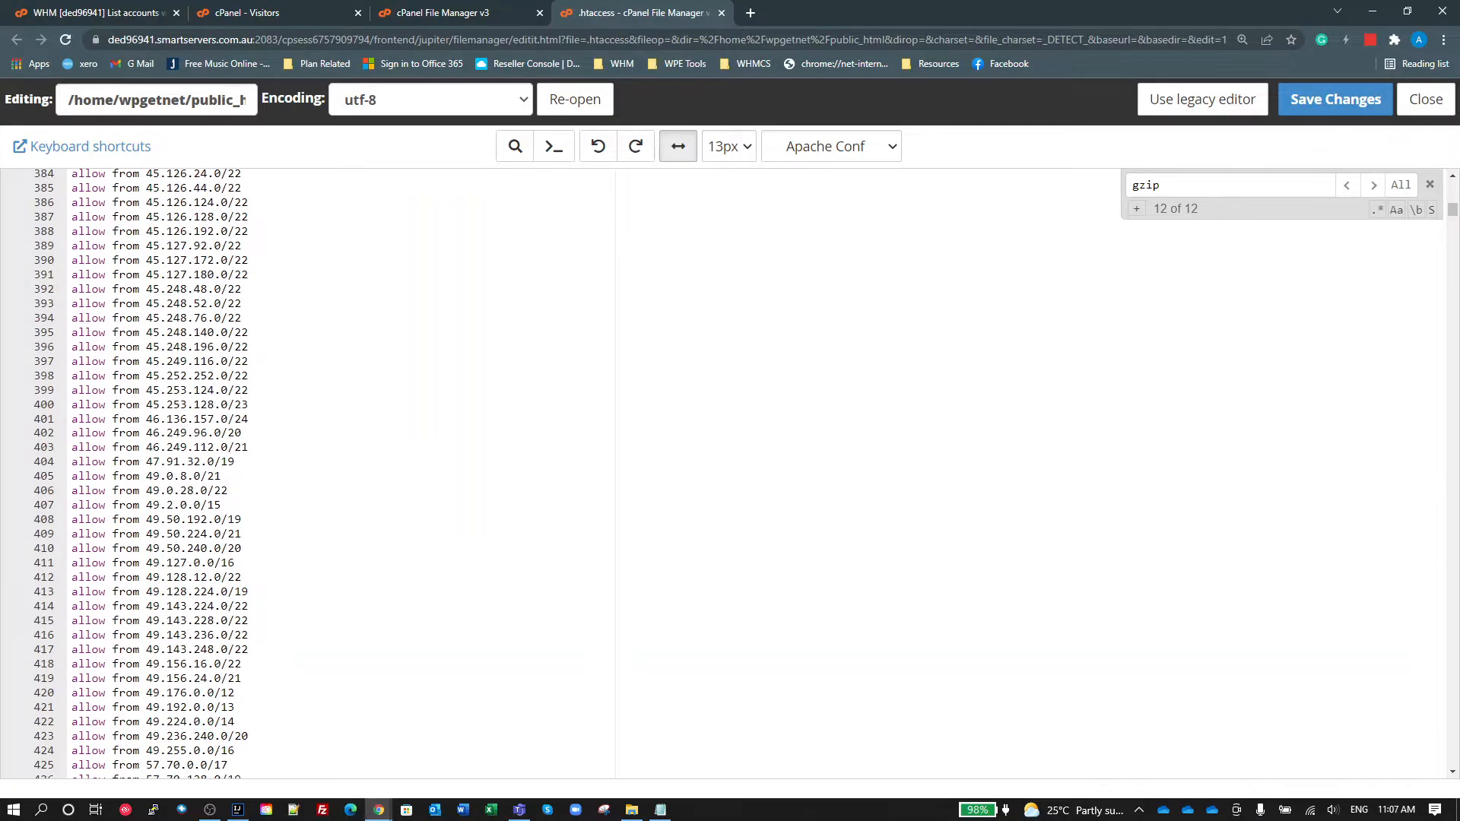
left_click_drag(1452, 212, 1453, 185)
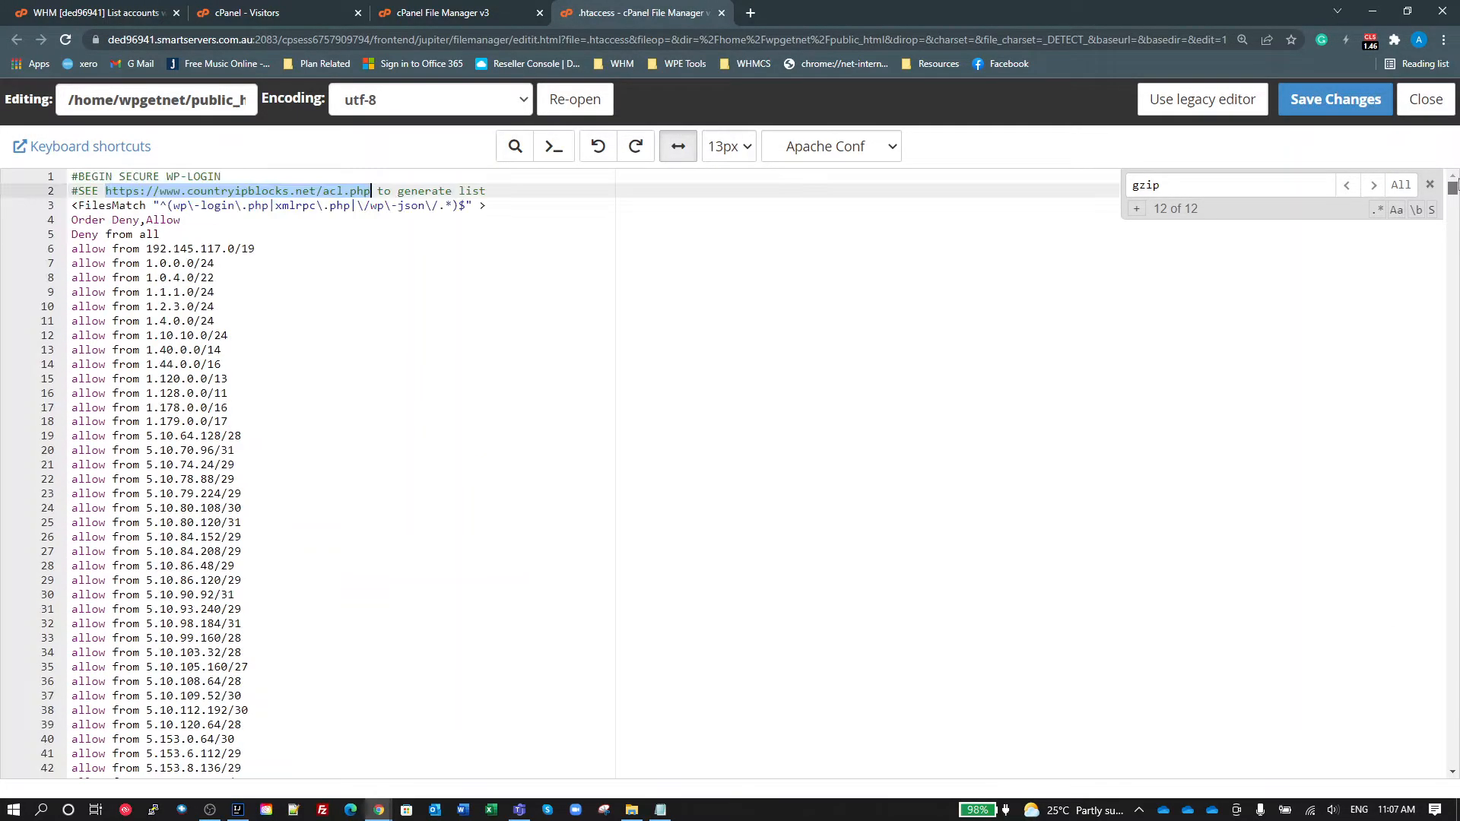
left_click(312, 263)
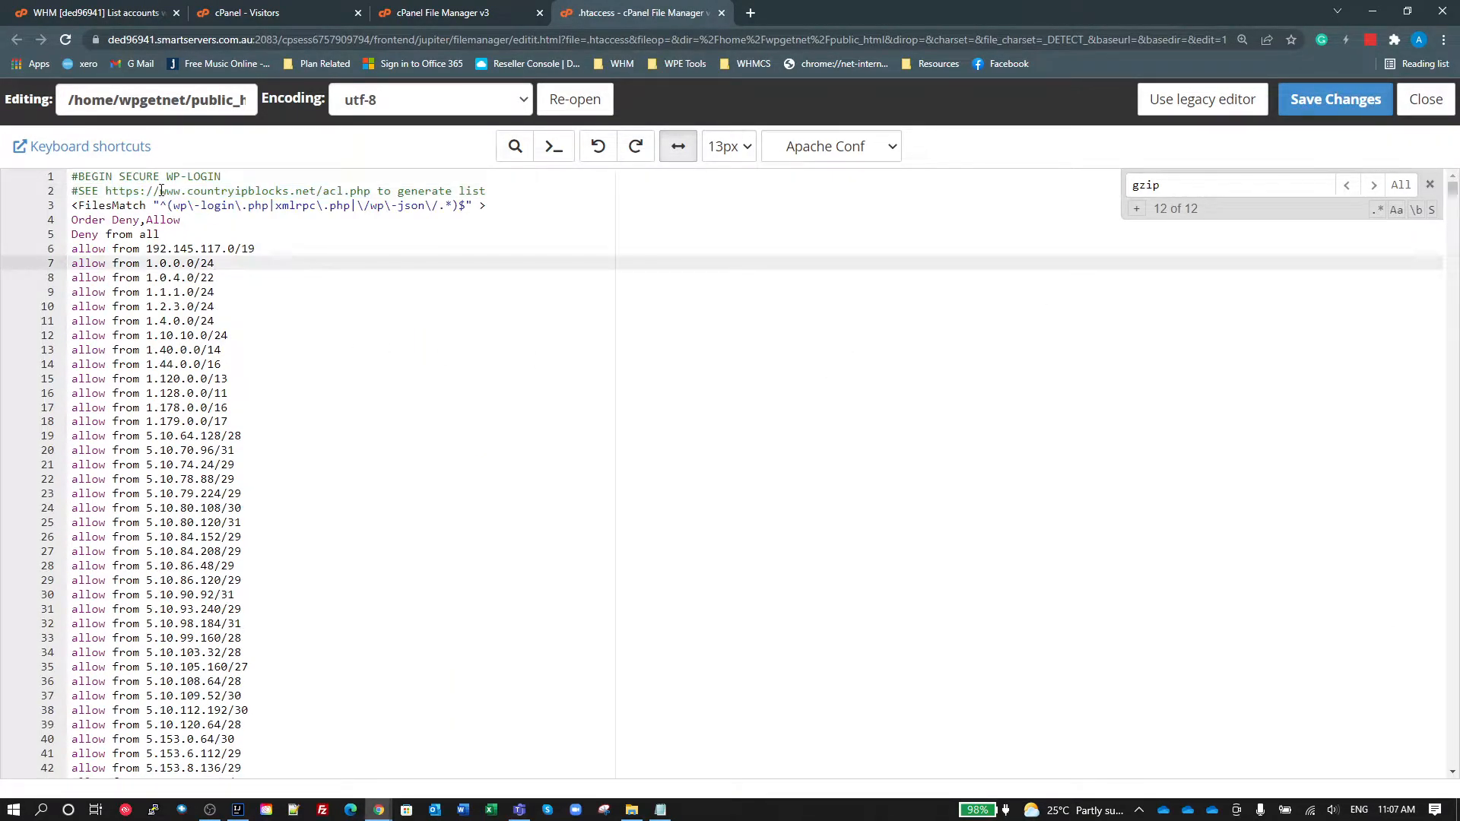
Step: Copy the countryipblocks.net/acl.php address from the comment in the .htaccess file and open it in a new browser tab
left_click_drag(105, 191, 373, 191)
key("ctrl+c")
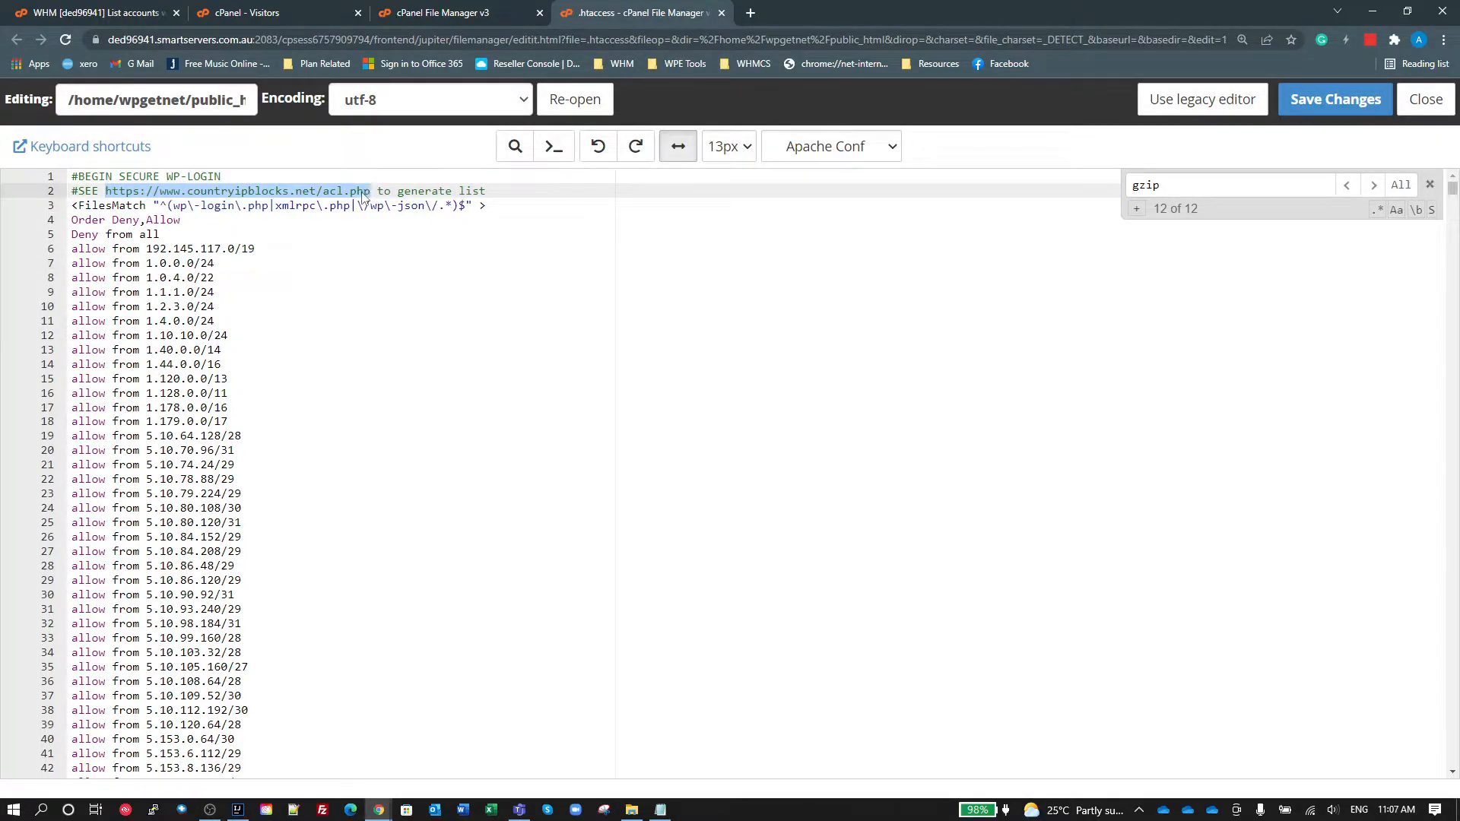
left_click(751, 13)
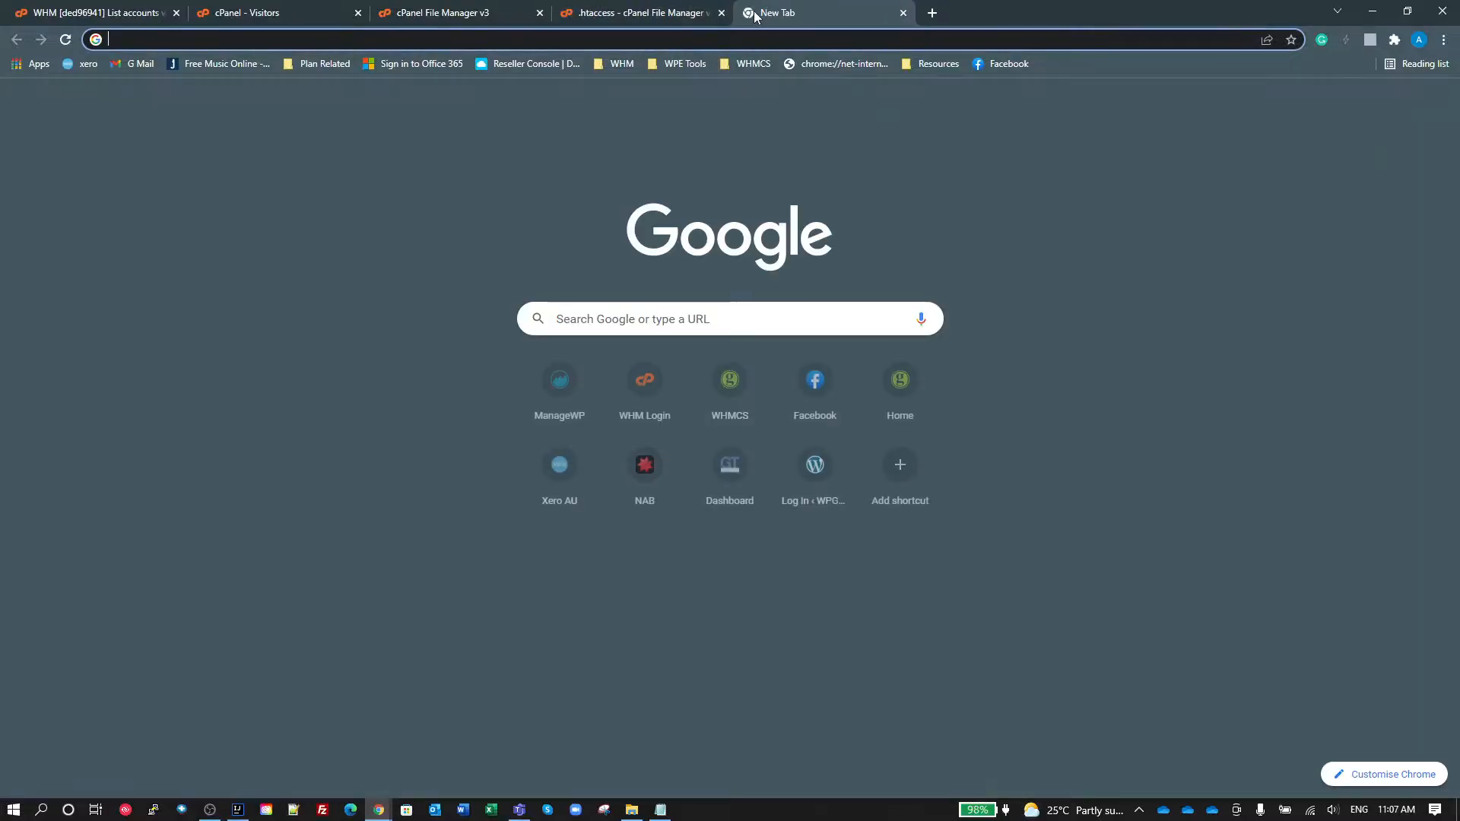
key("ctrl+v")
key("Return")
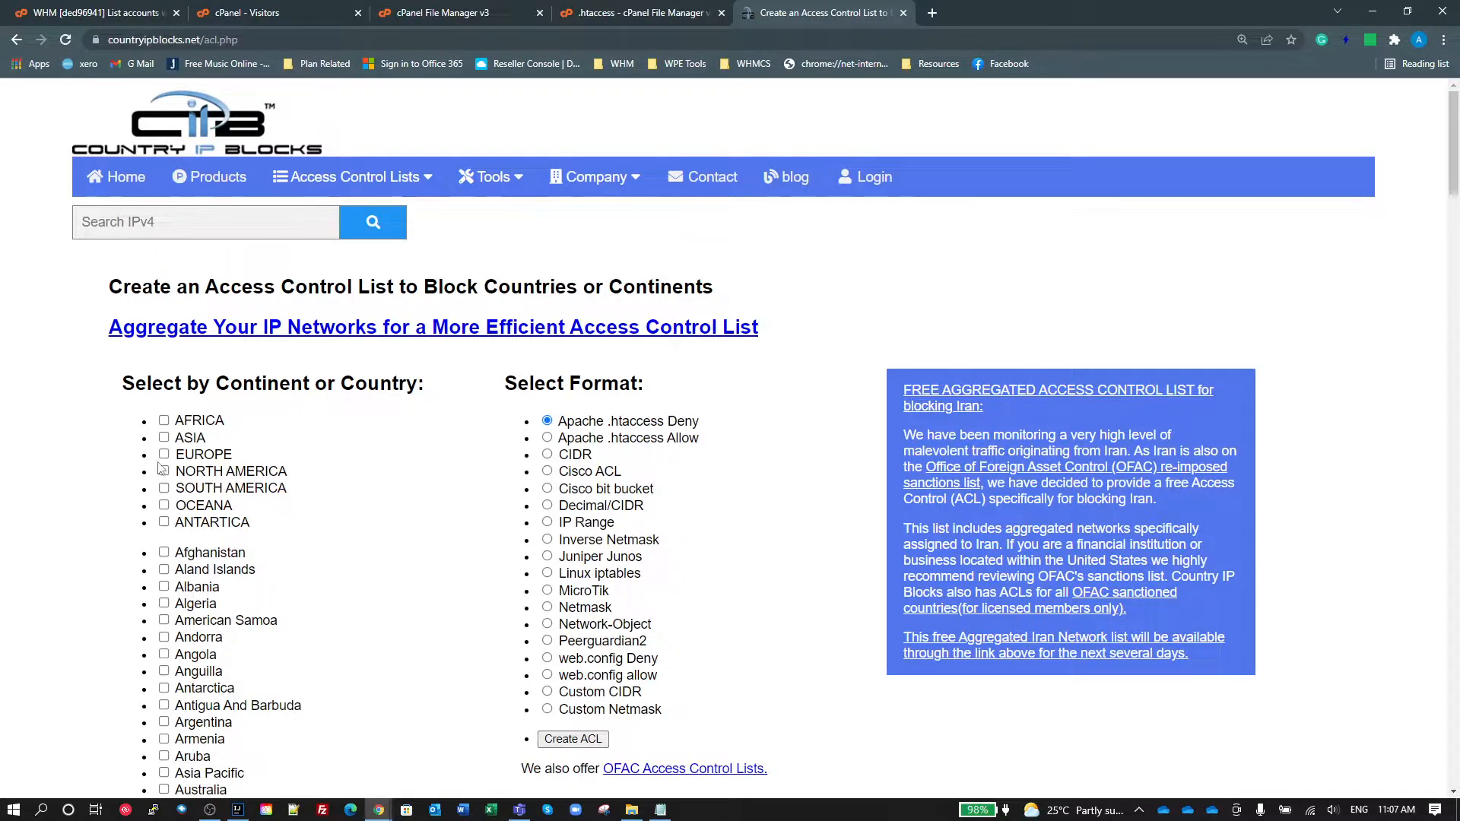
left_click(164, 455)
scroll(169, 601, "down", 9)
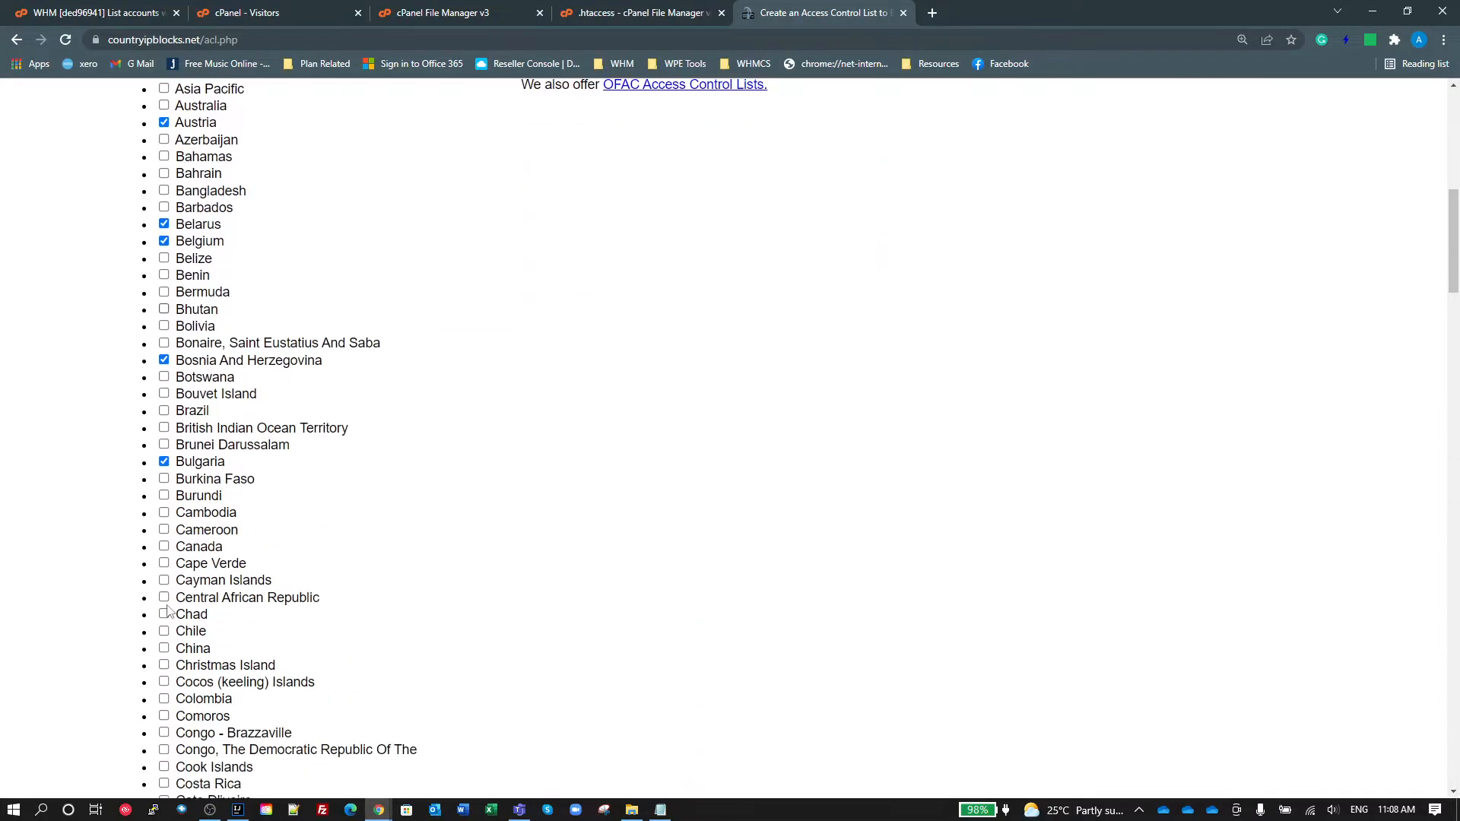
scroll(168, 610, "down", 15)
scroll(185, 604, "up", 8)
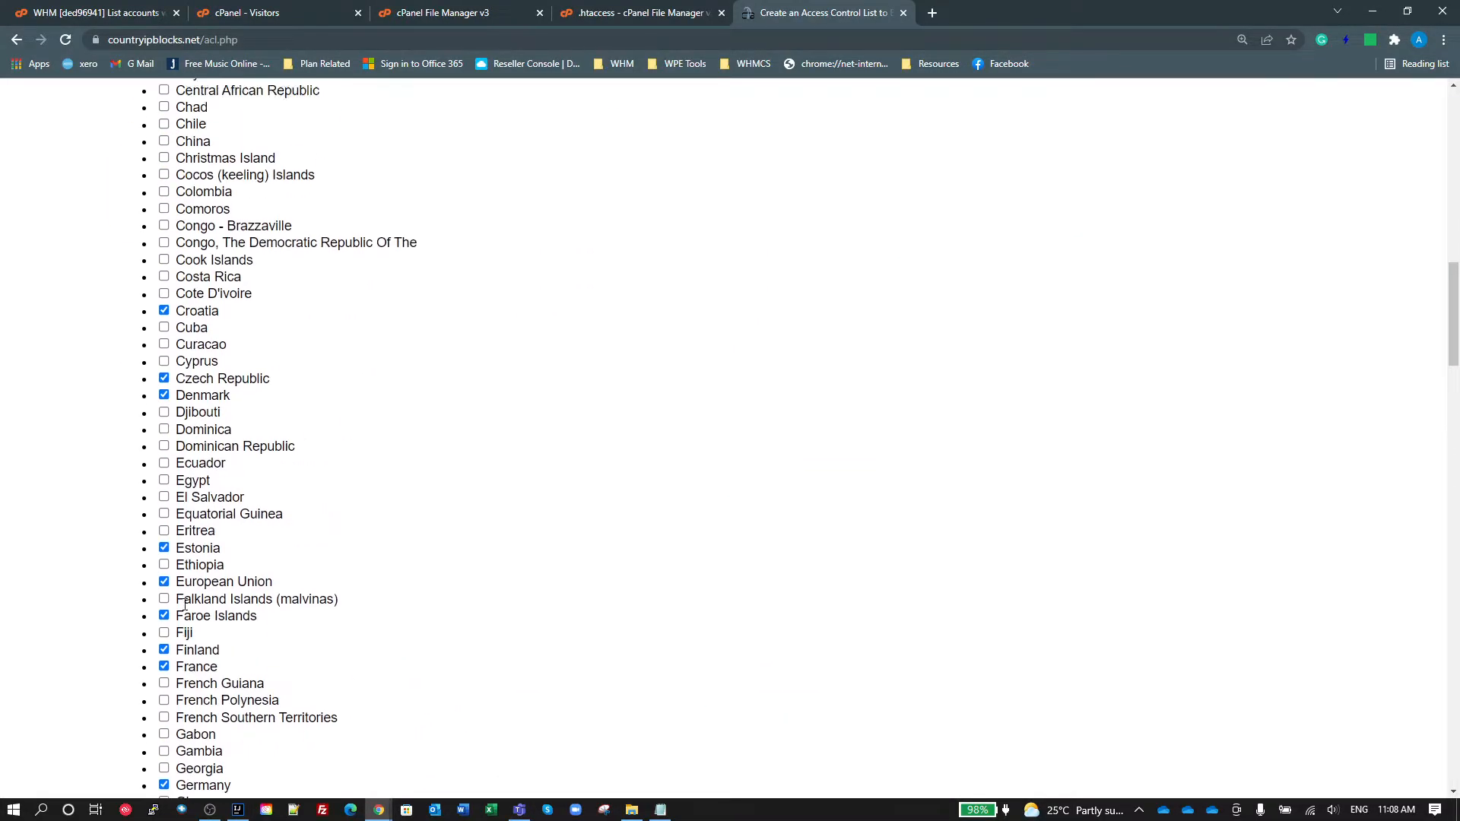
scroll(185, 605, "up", 16)
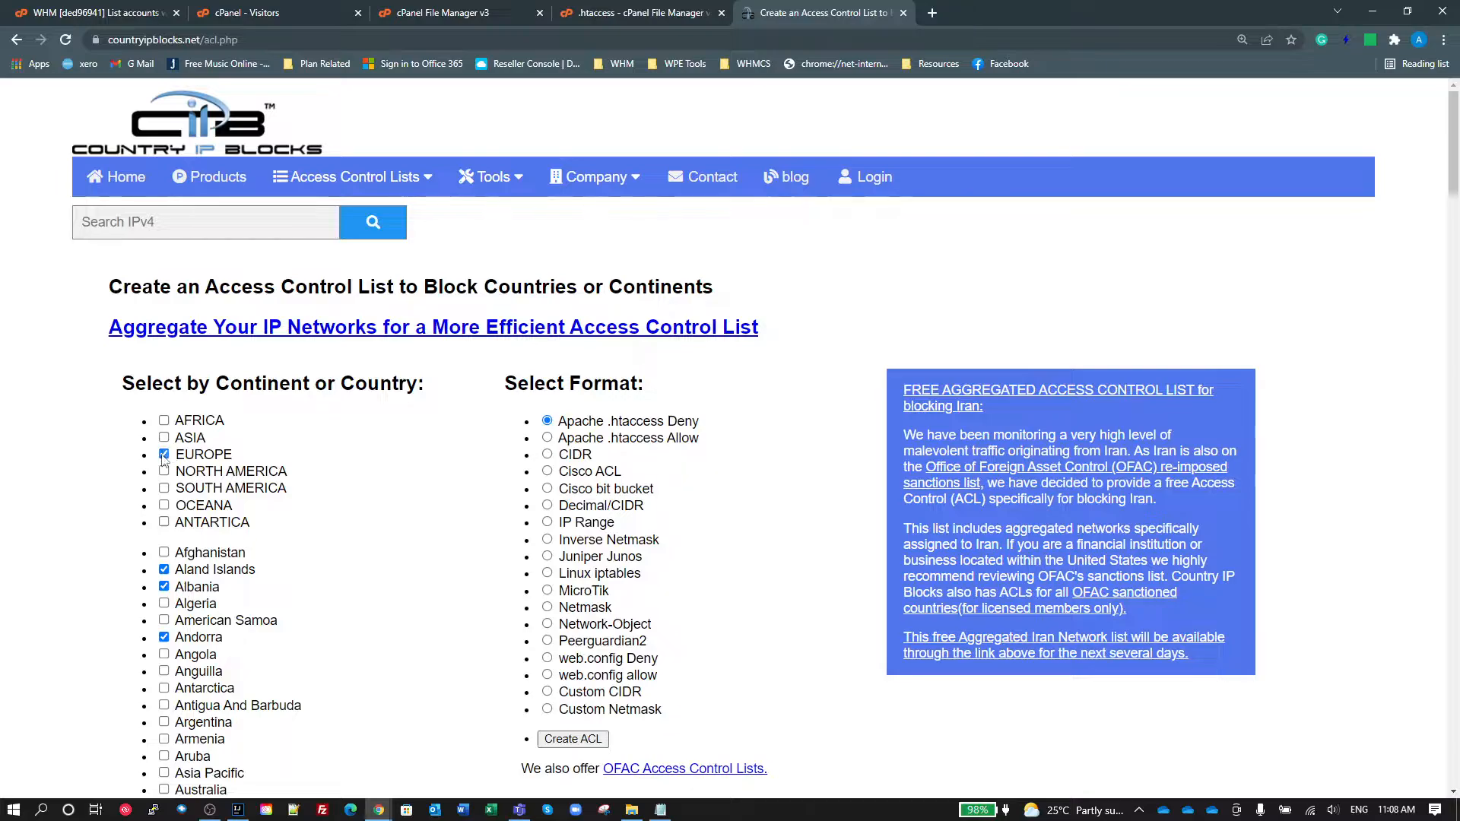
left_click(164, 455)
Step: Create an access control list for Germany in Apache .htaccess Allow format and look through the generated IP ranges
scroll(280, 563, "down", 4)
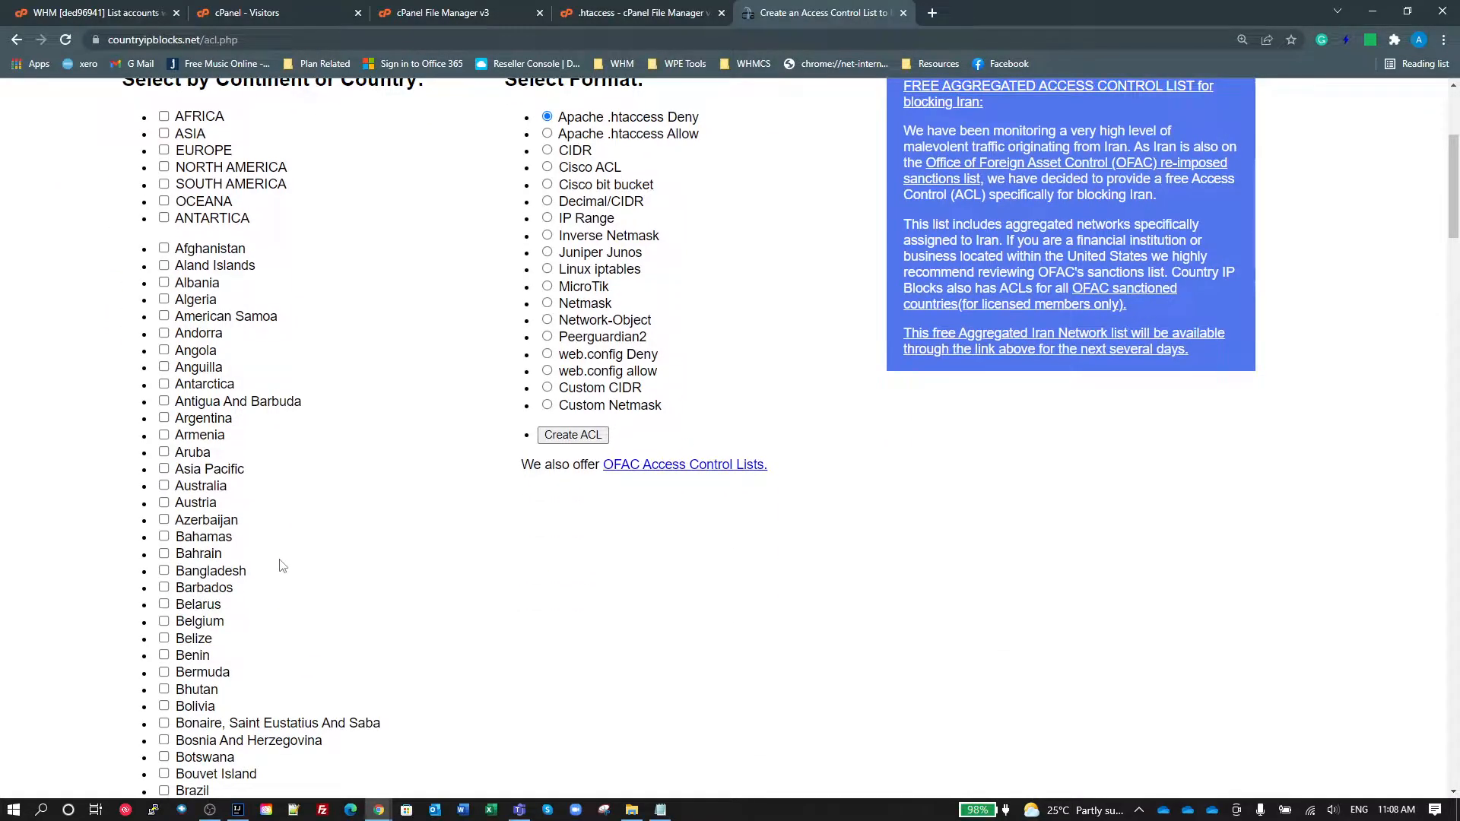
scroll(280, 564, "down", 10)
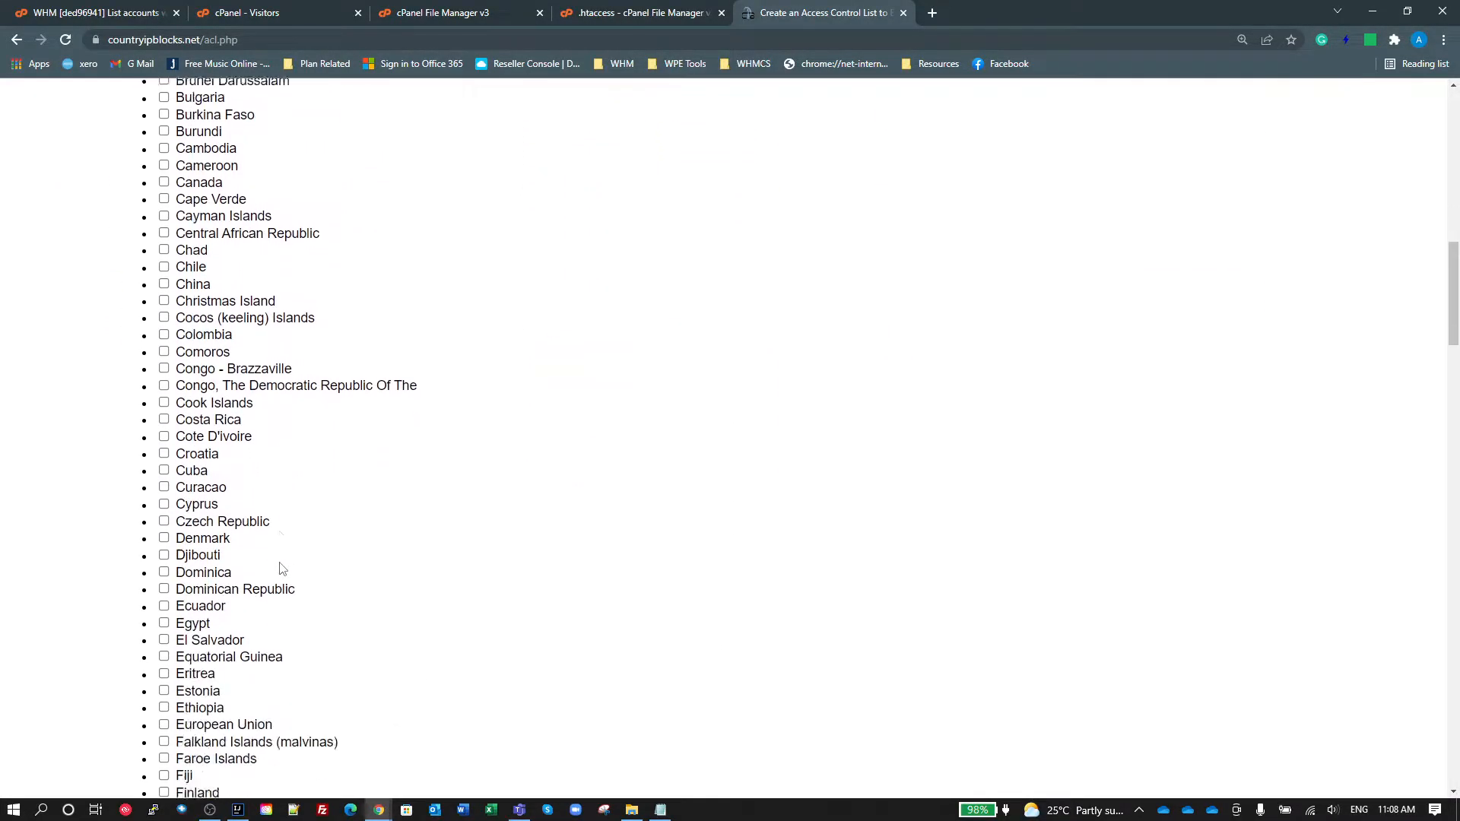
scroll(281, 569, "down", 6)
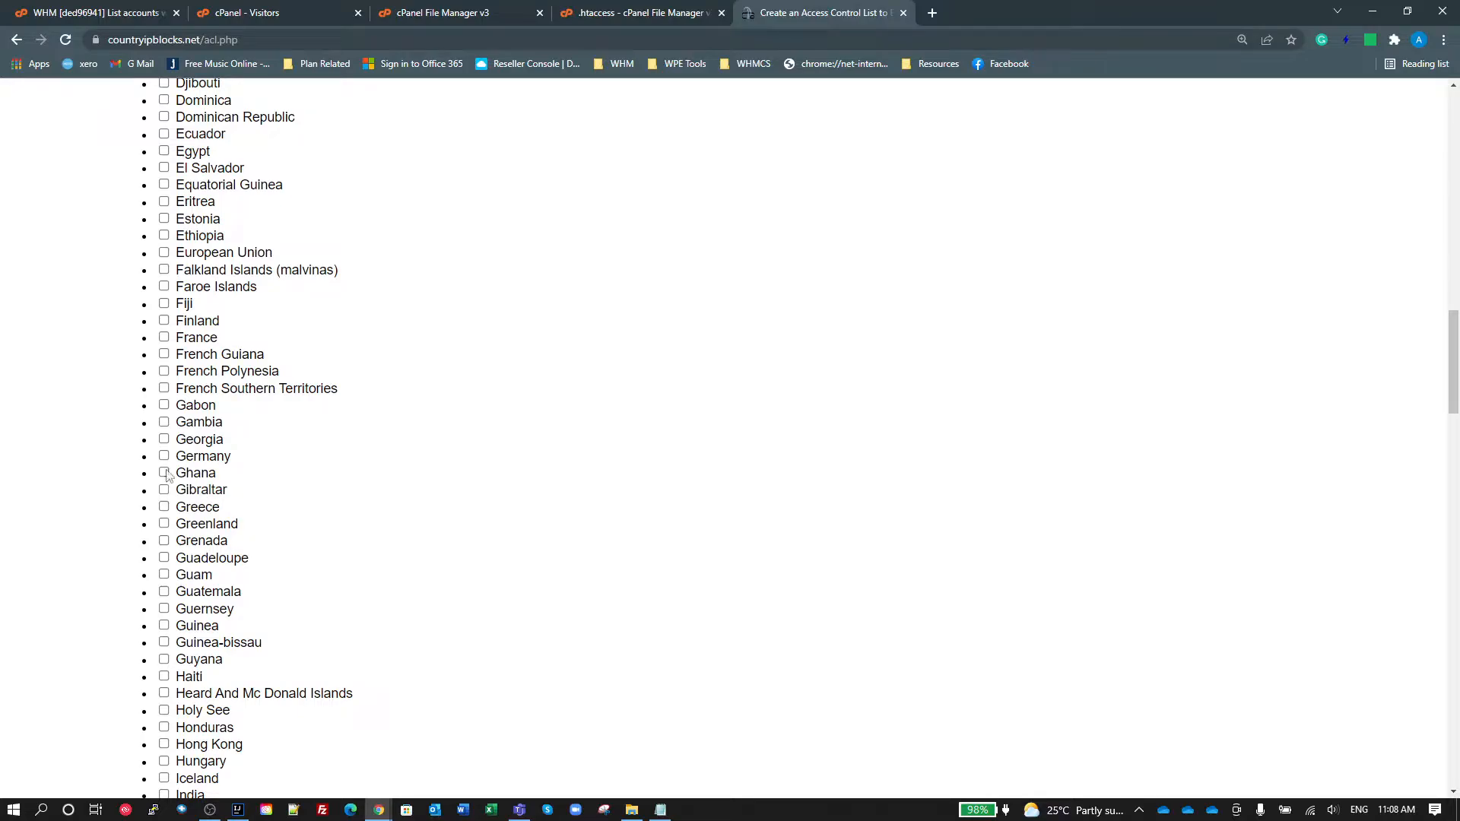
left_click(163, 455)
scroll(701, 554, "up", 18)
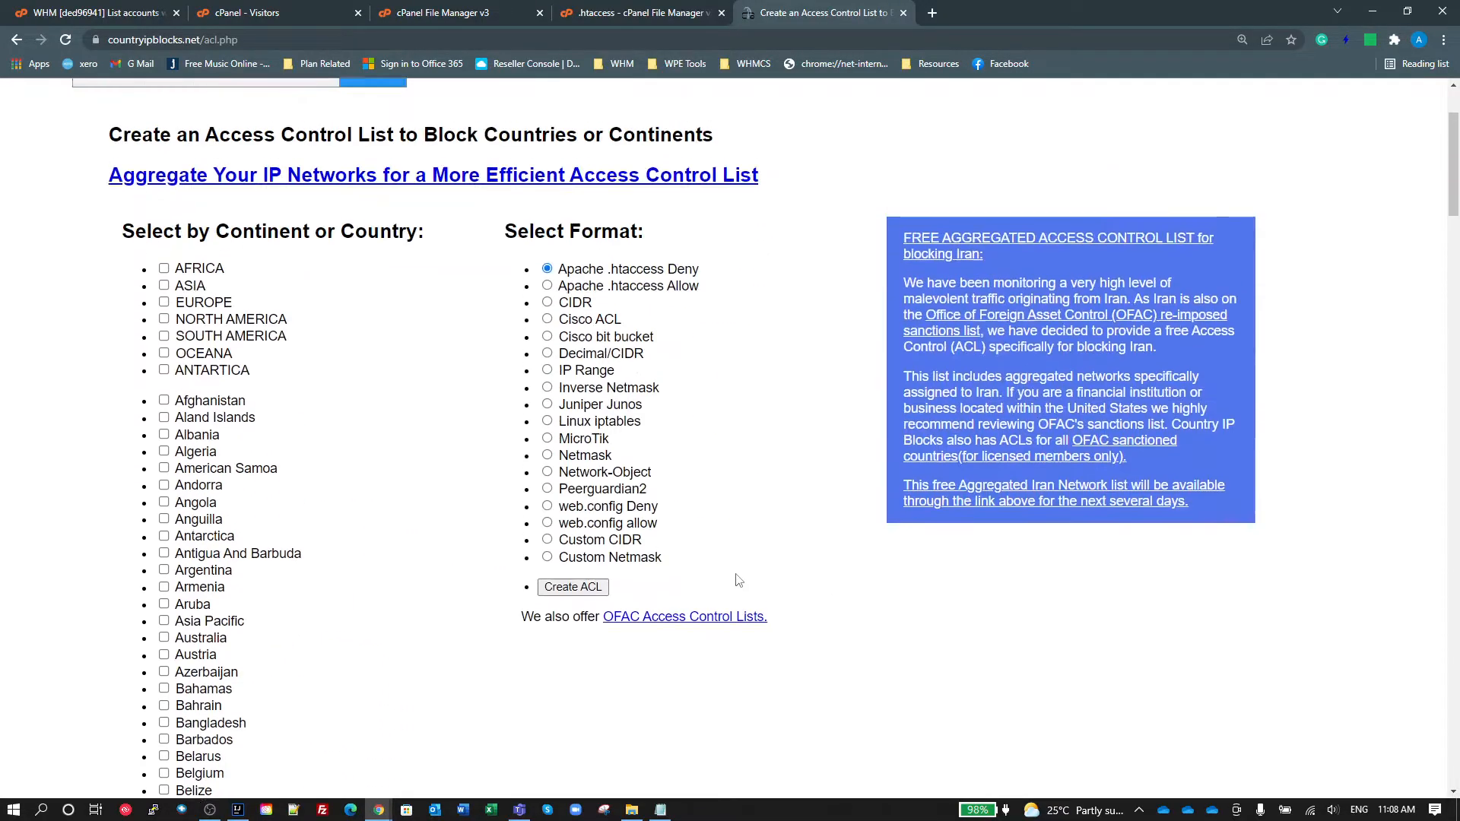
scroll(736, 580, "up", 2)
left_click(634, 441)
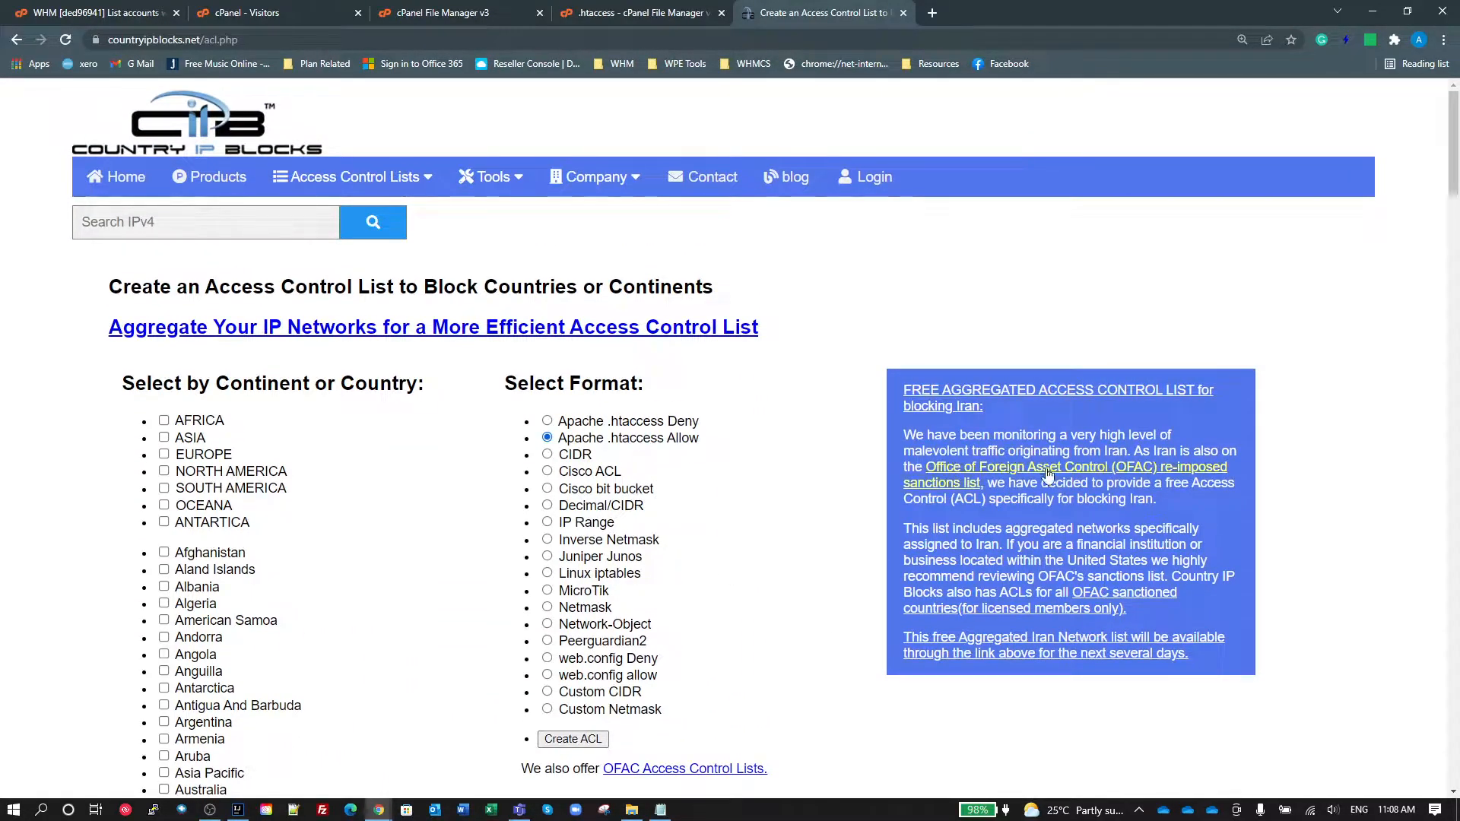
left_click(574, 739)
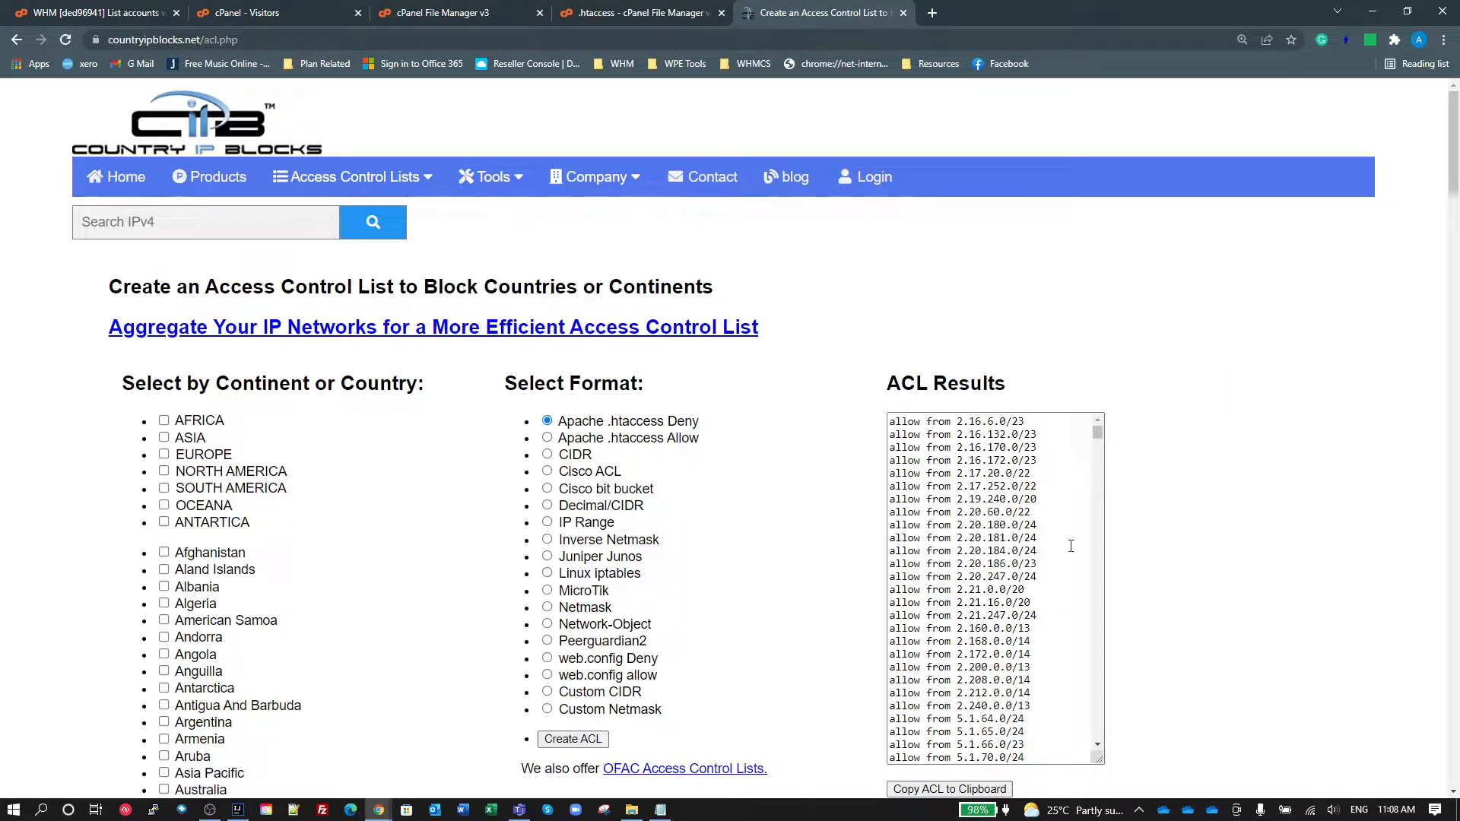
left_click_drag(975, 447, 972, 498)
left_click(973, 500)
scroll(996, 524, "down", 10)
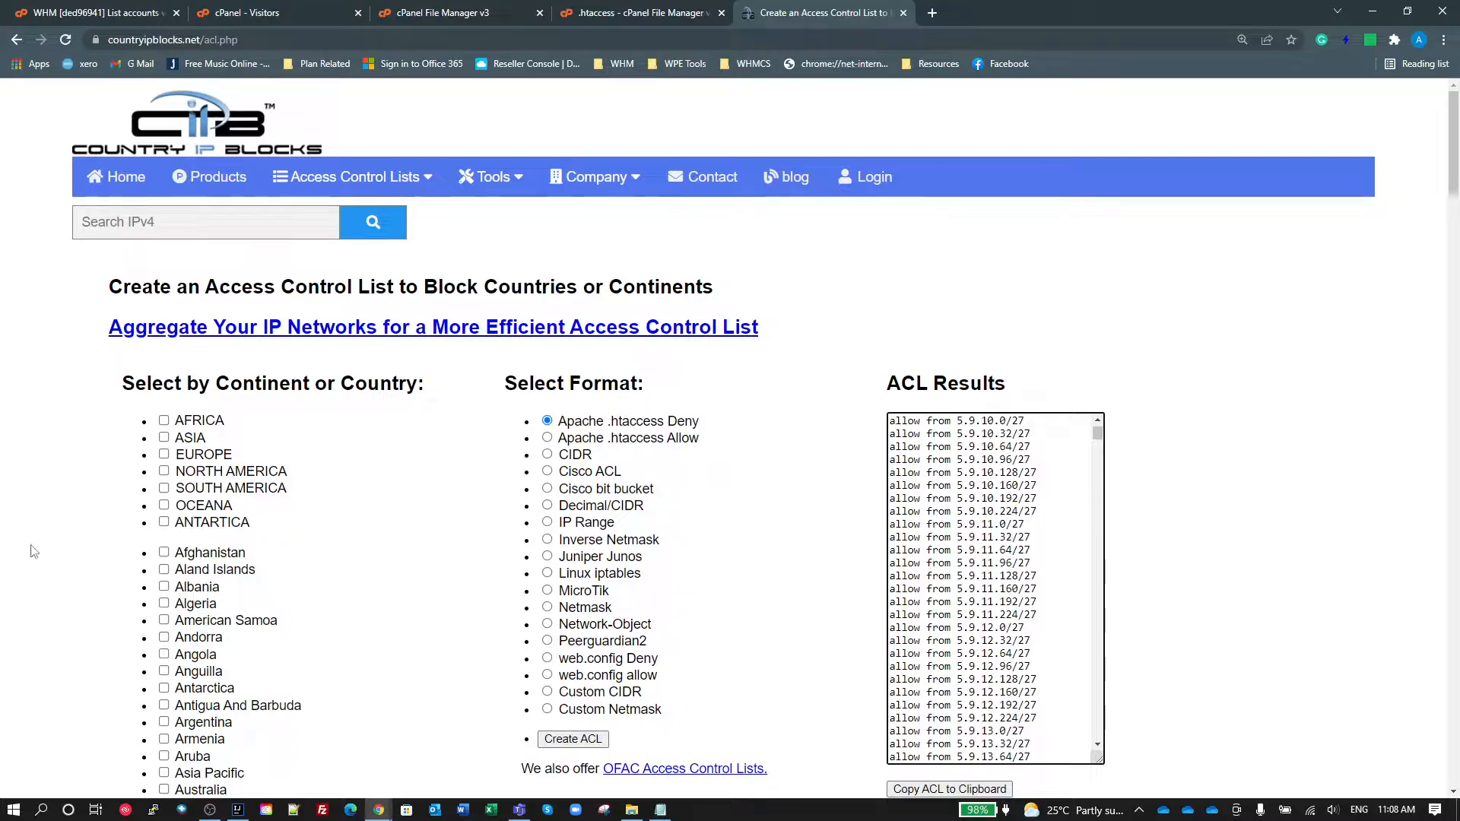
Step: Create an access control list for Australia in Apache .htaccess Deny format, and return to the .htaccess file
scroll(259, 661, "down", 4)
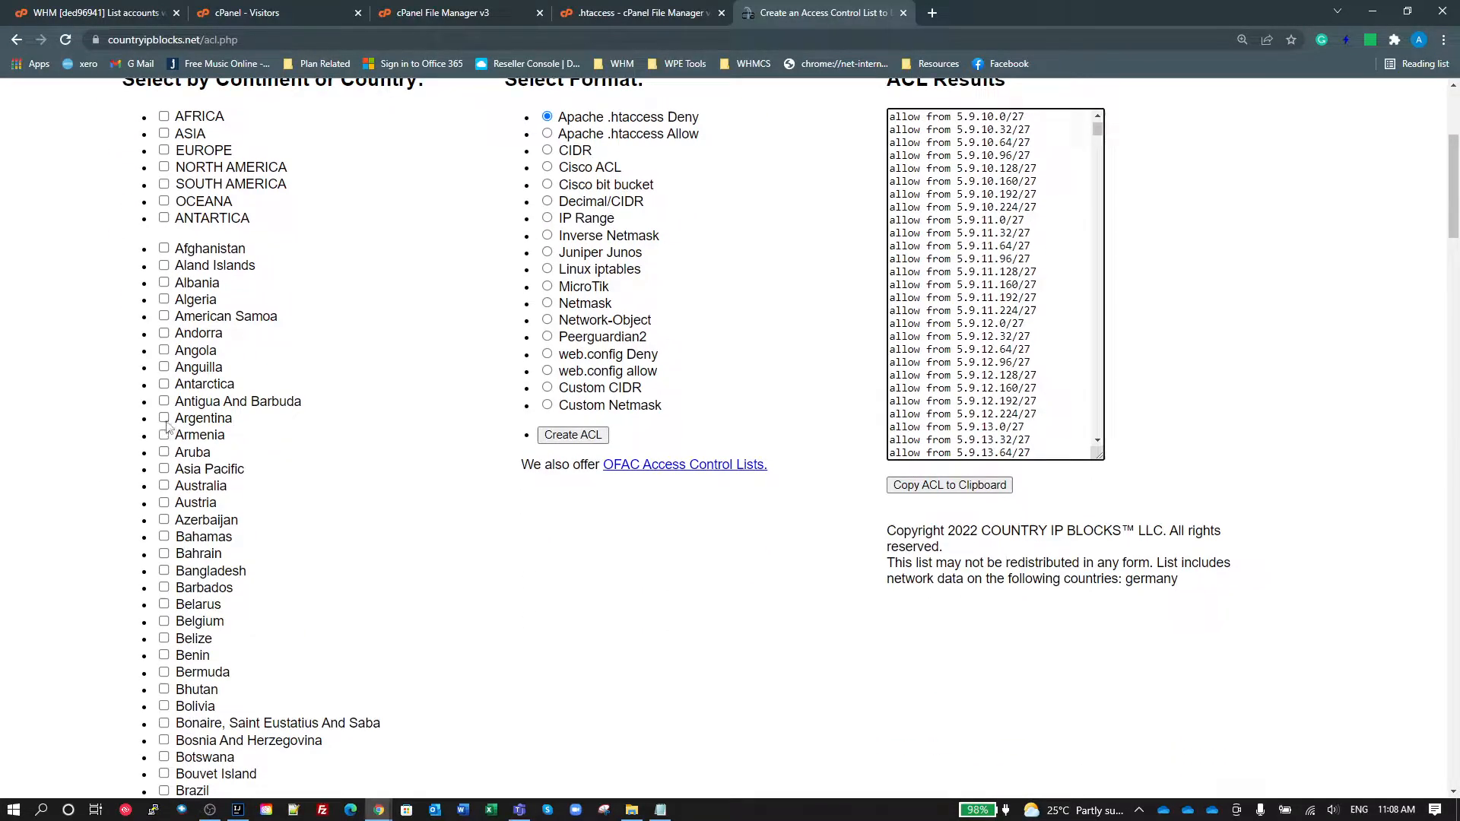
left_click(164, 486)
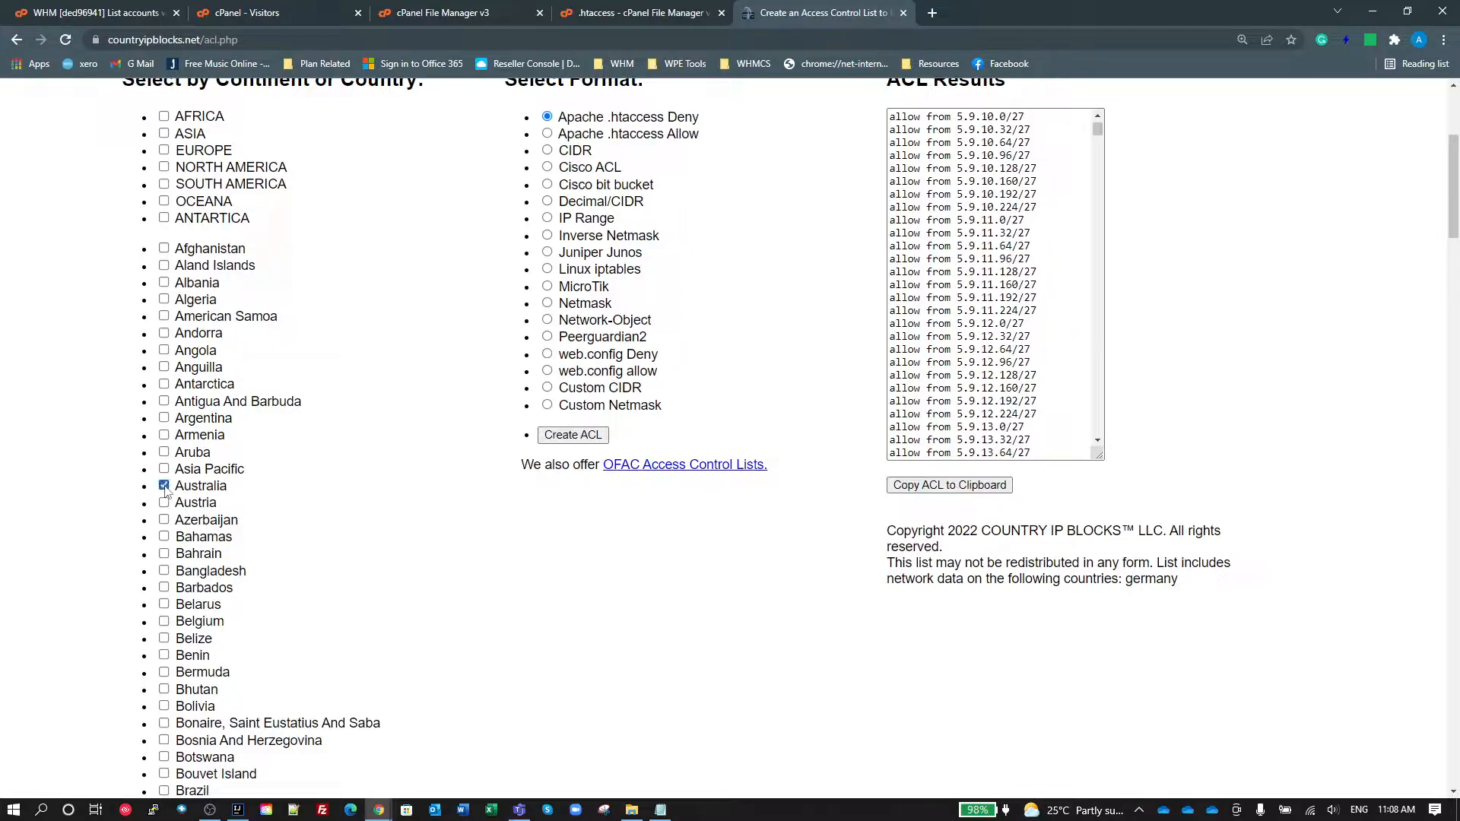
left_click(566, 439)
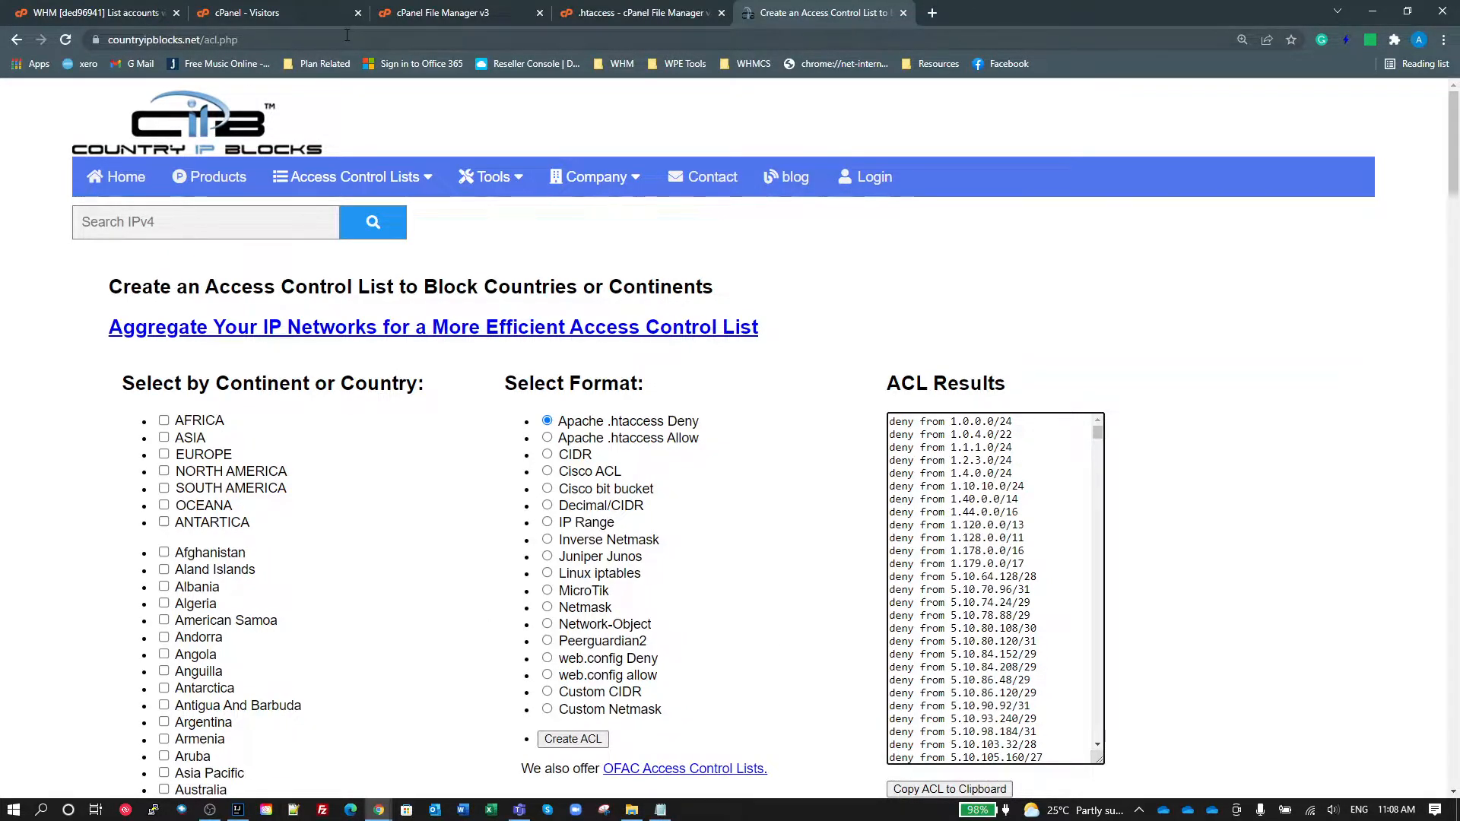
left_click(582, 13)
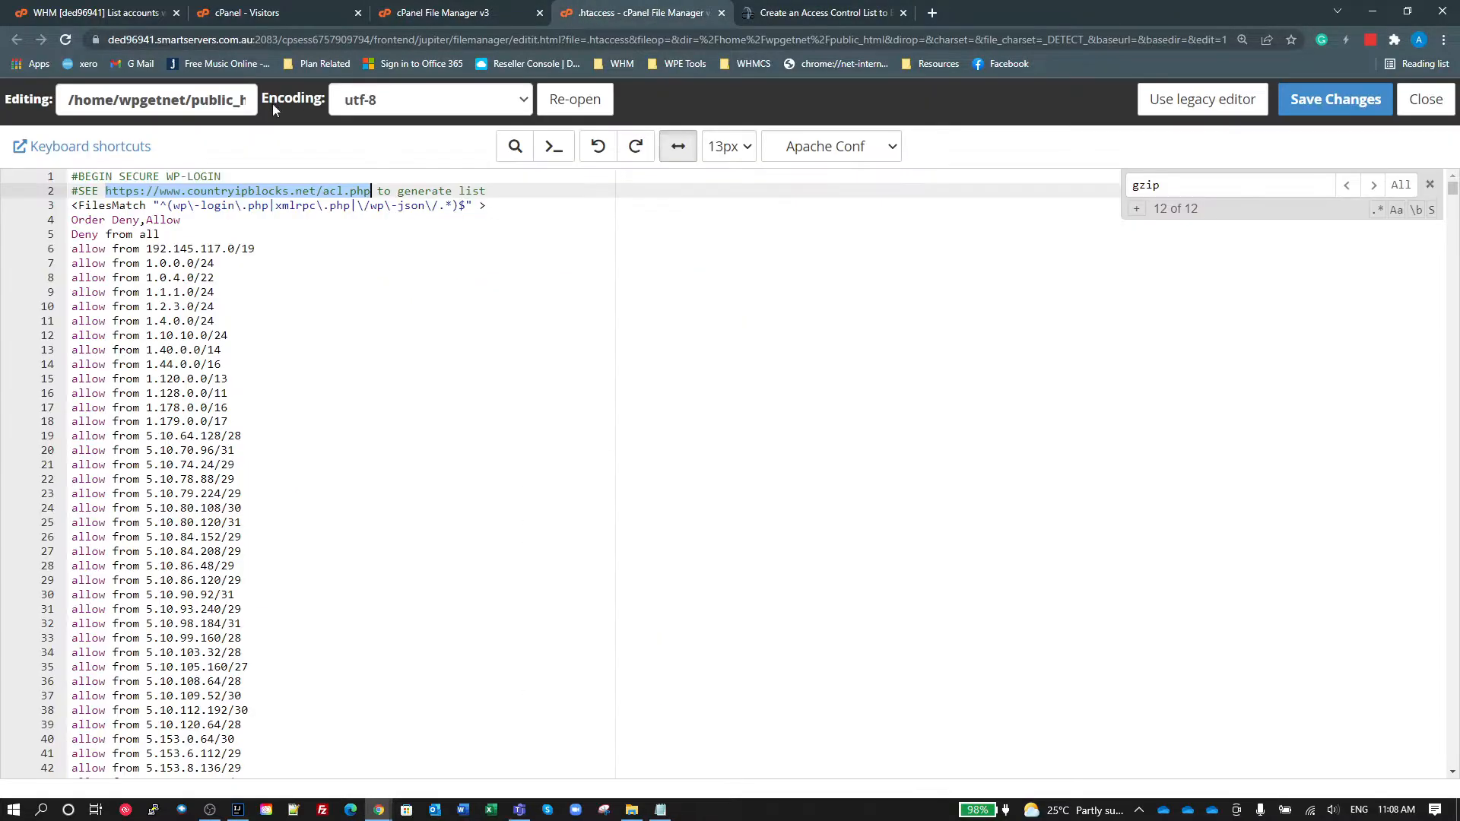
Step: Switch to the Notepad++ draft of the rules and delete all the allow from lines inside the FilesMatch block
left_click_drag(176, 237, 63, 185)
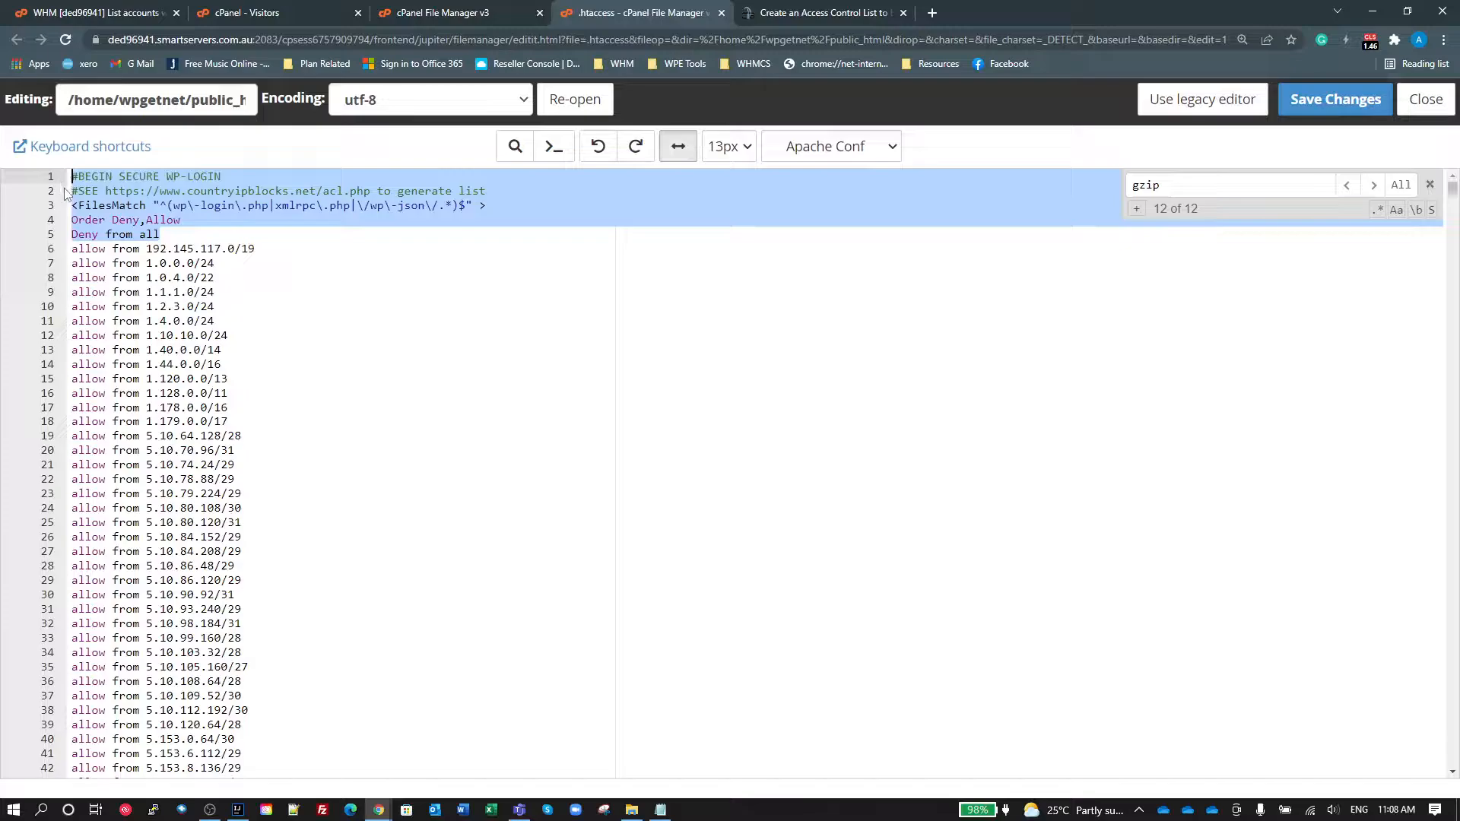
key("super+r")
key("Return")
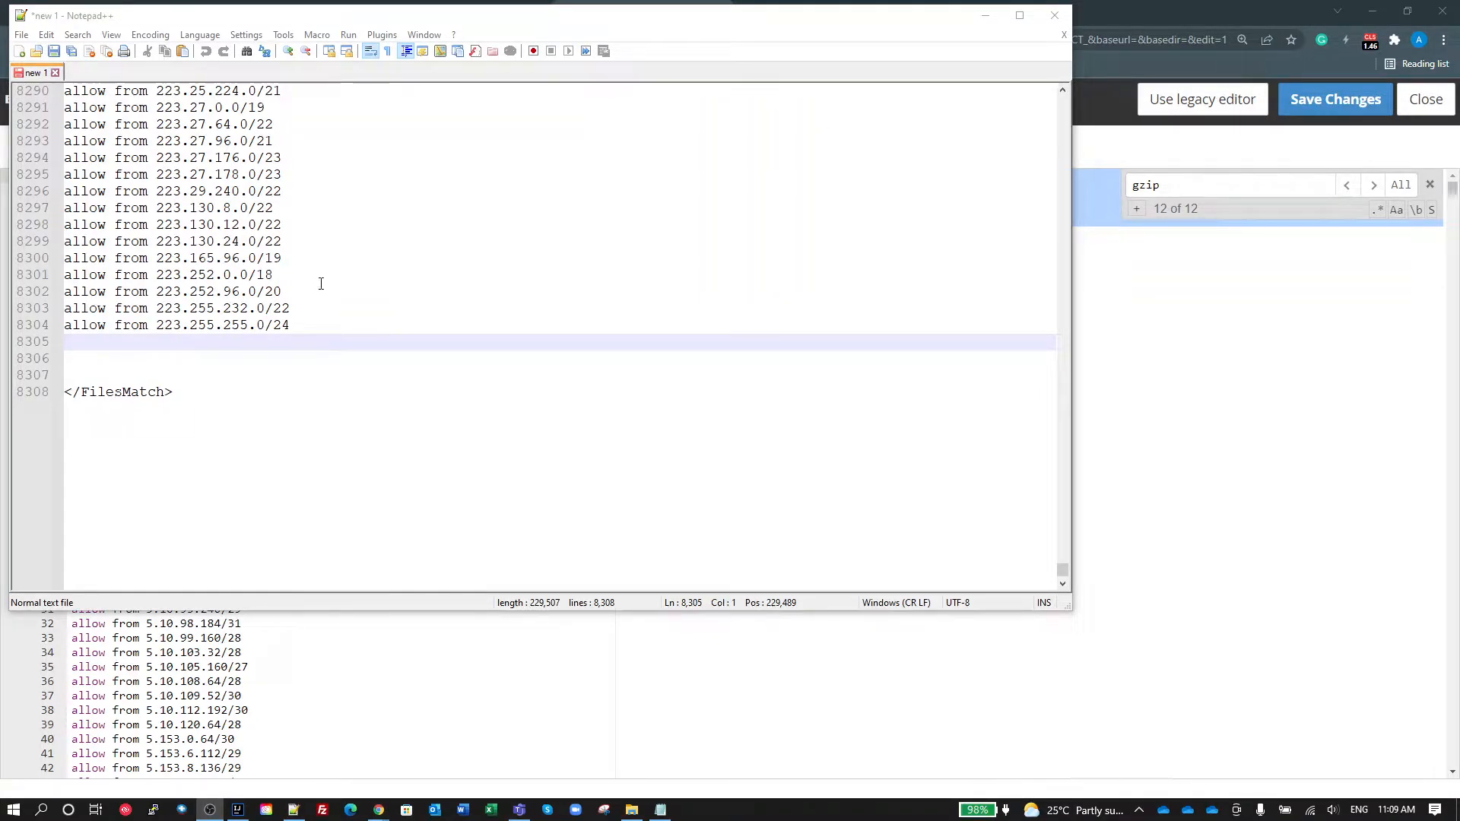
left_click(178, 363)
scroll(532, 369, "up", 4)
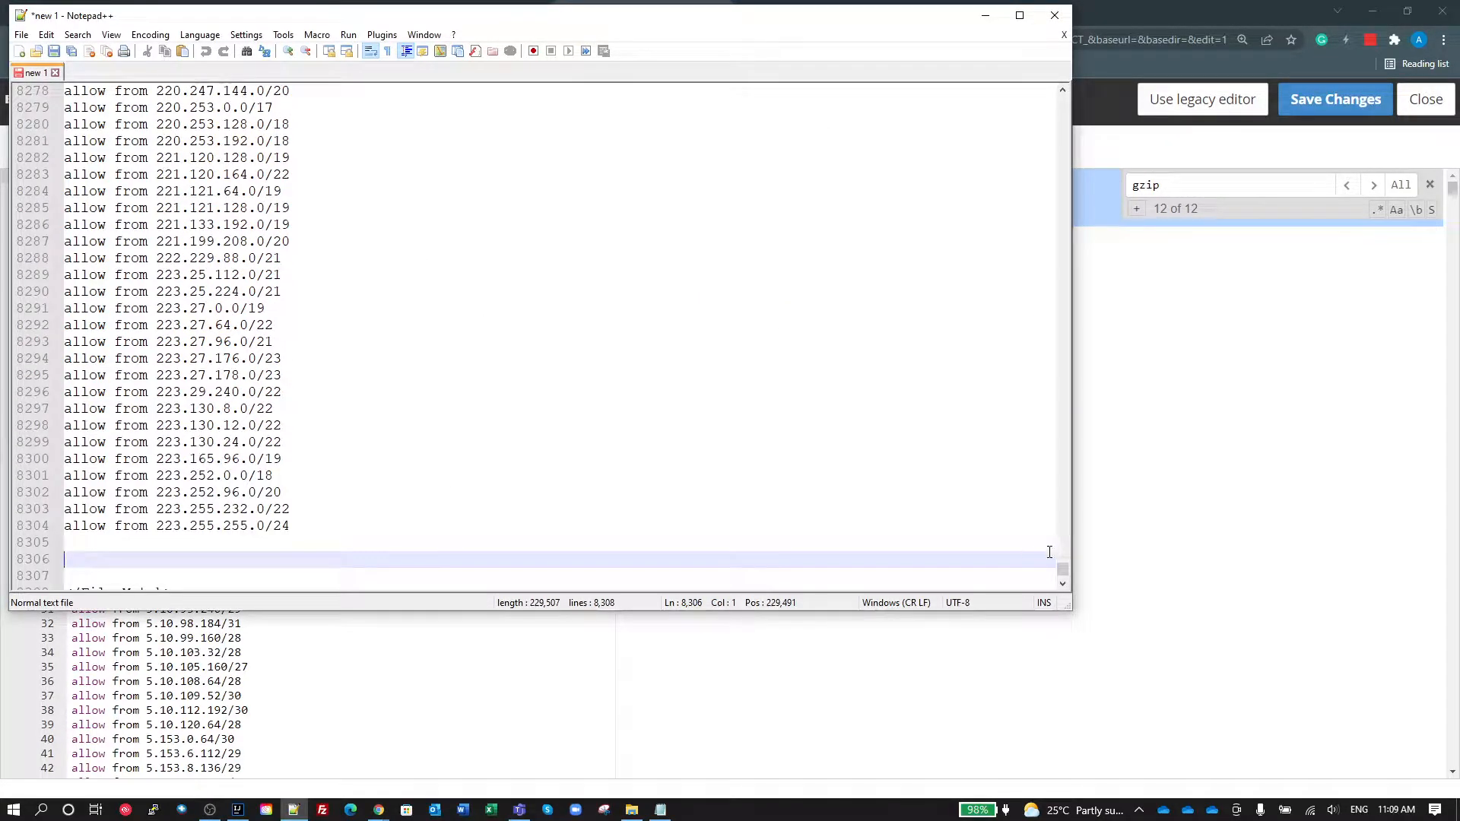
left_click_drag(1062, 578, 1062, 97)
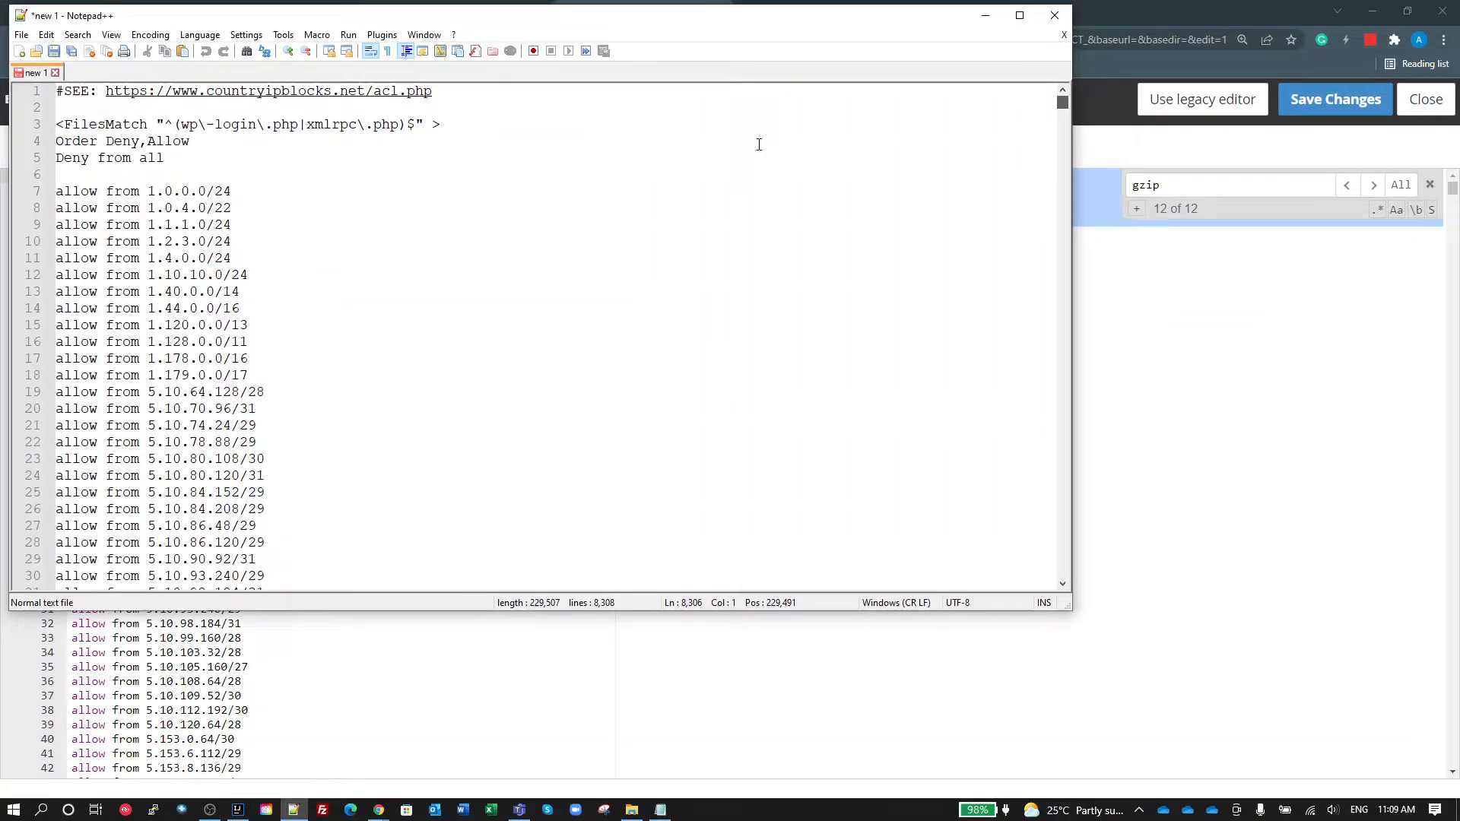
left_click(65, 190, "shift")
key("Delete")
key("BackSpace")
key("BackSpace")
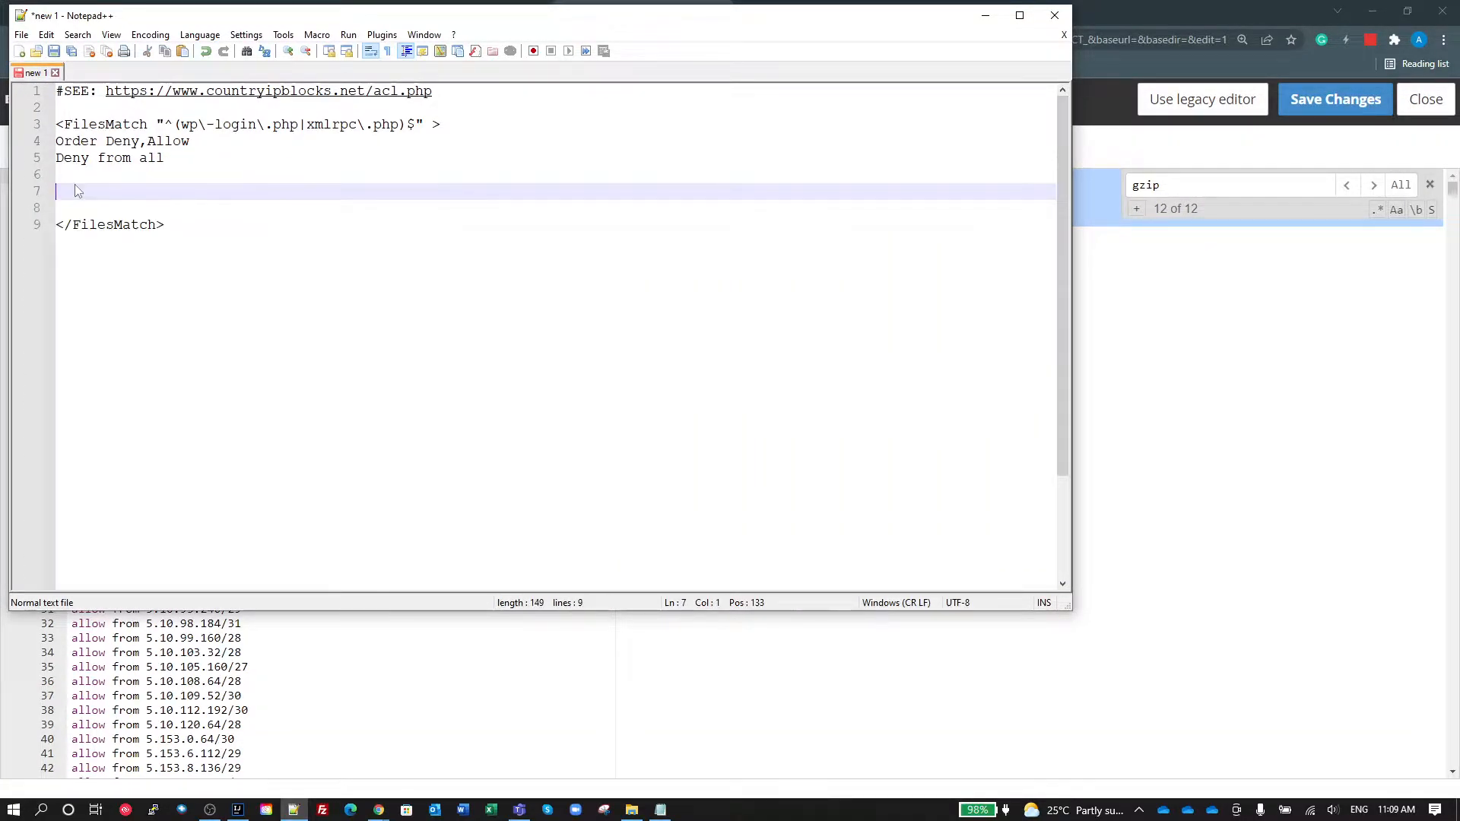
key("BackSpace")
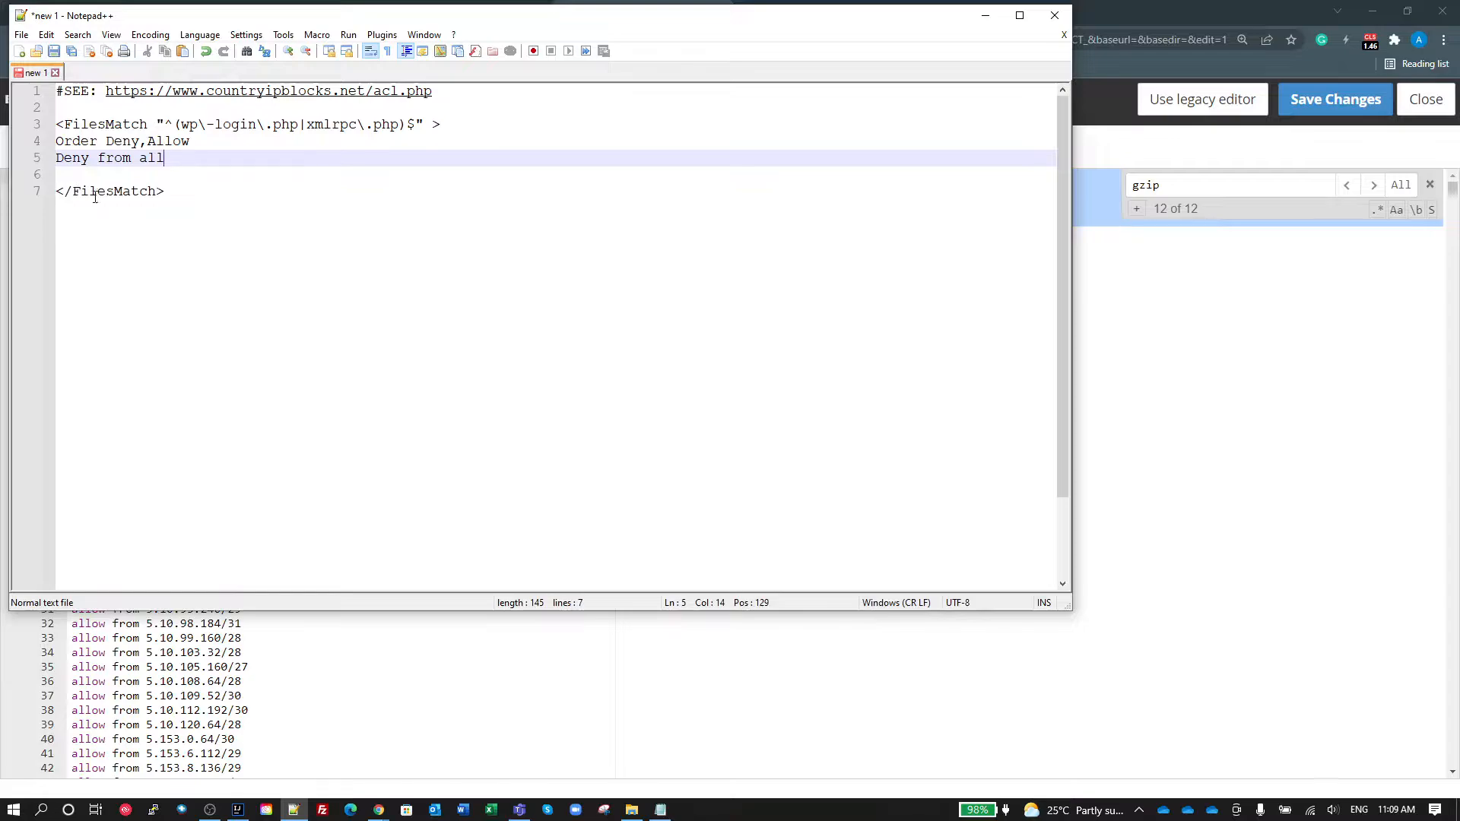
Step: Insert blank lines between "Deny from all" and the closing FilesMatch tag to make room for the IP ranges
left_click(186, 271)
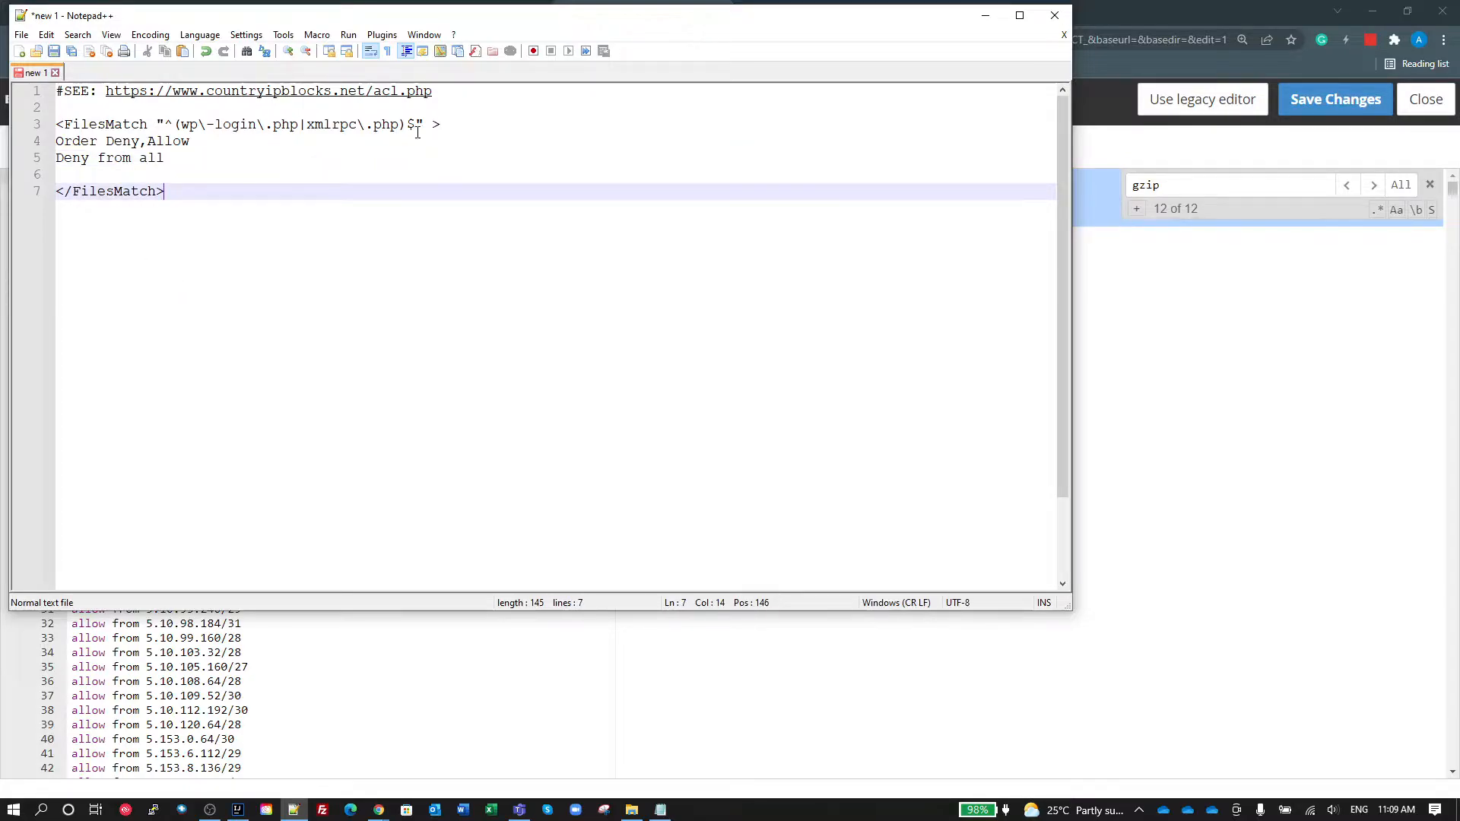
left_click(174, 124)
left_click(310, 142)
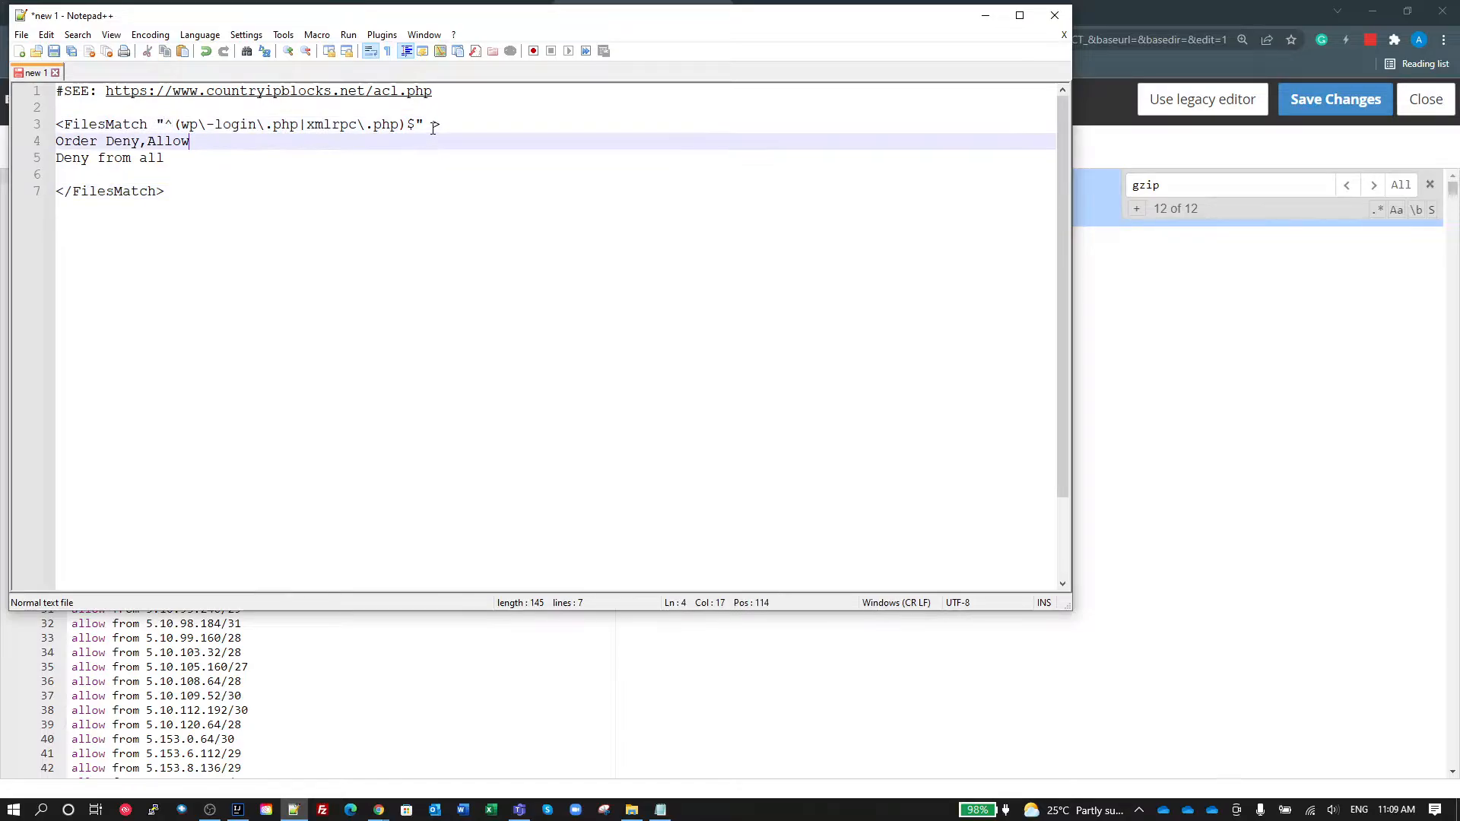
left_click(212, 246)
left_click(145, 175)
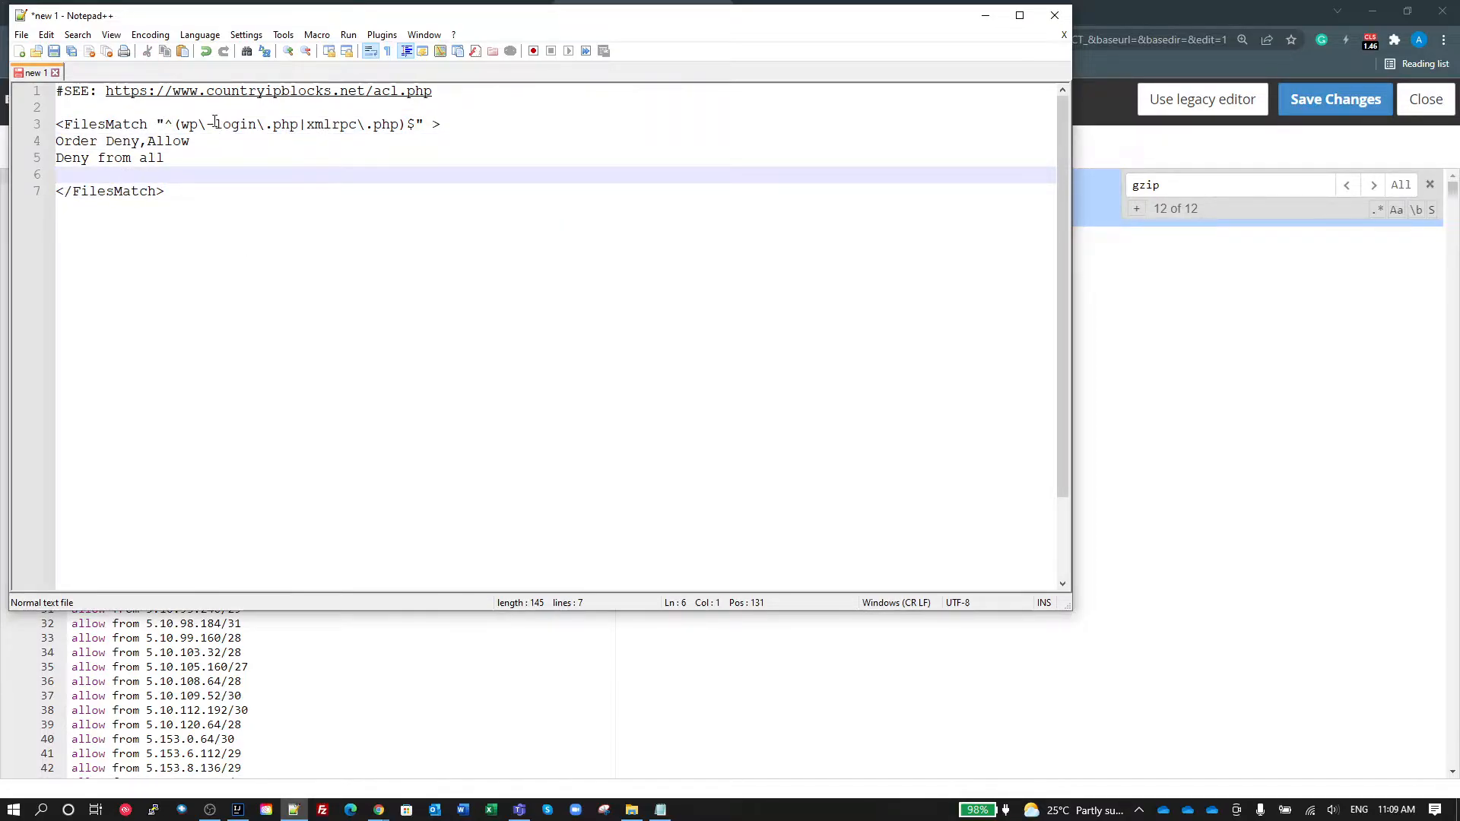
key("Return")
key("Return")
key("Up")
Step: Switch back to the browser and bring up the countryipblocks.net access control list page with its ACL results
key("alt+Tab")
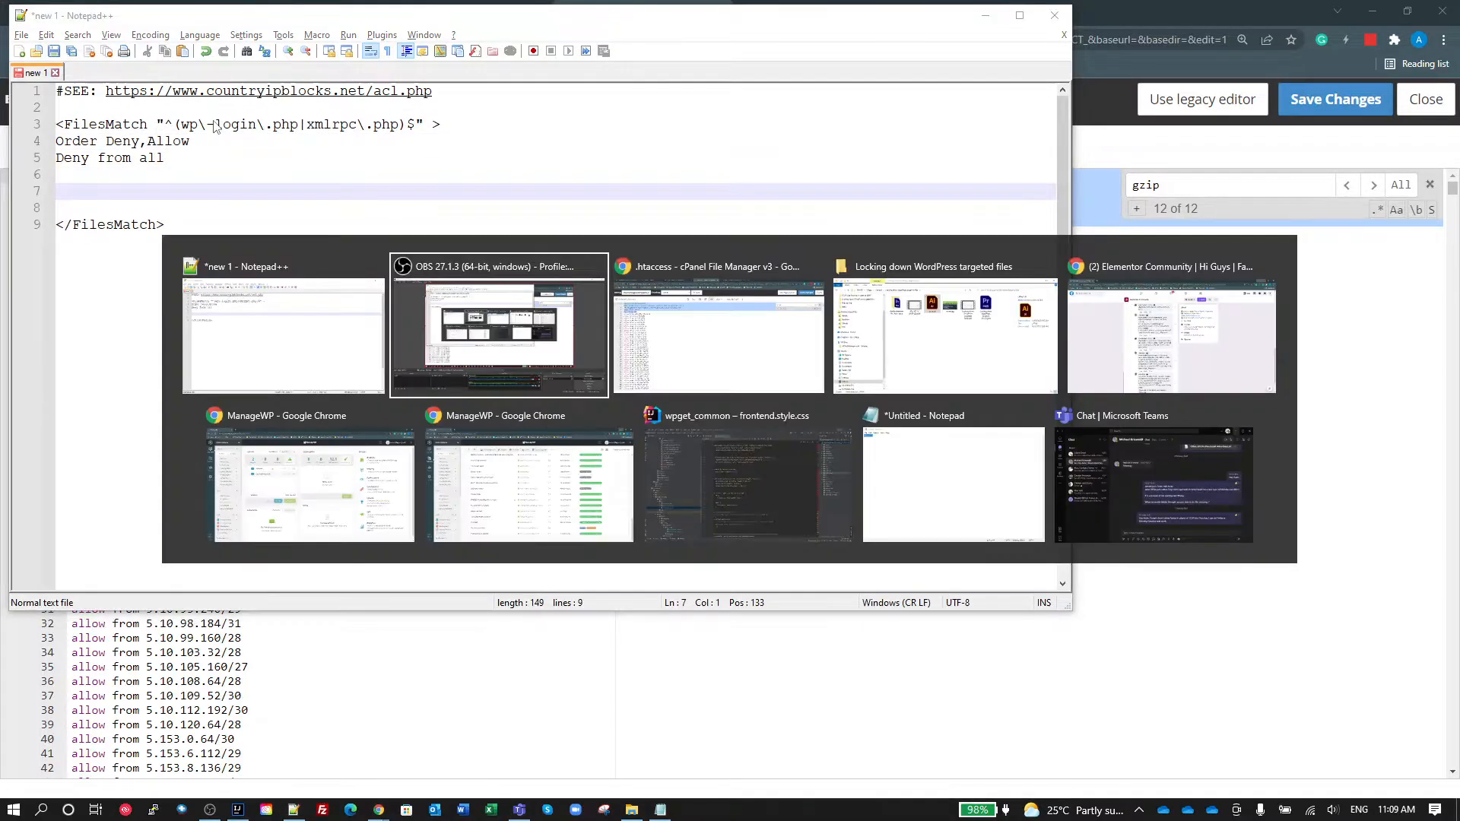
key("alt+Tab")
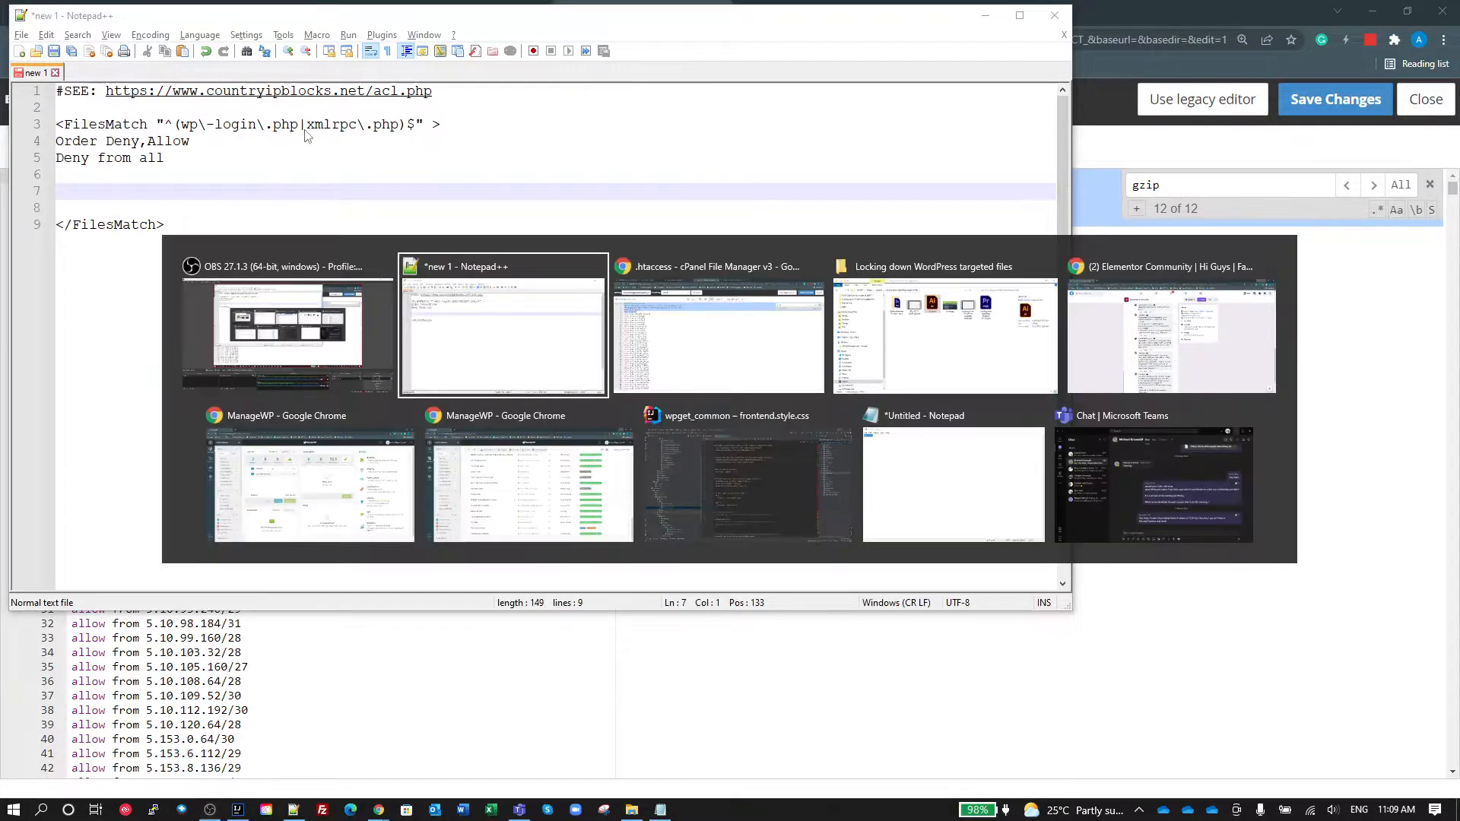
key("alt+Tab")
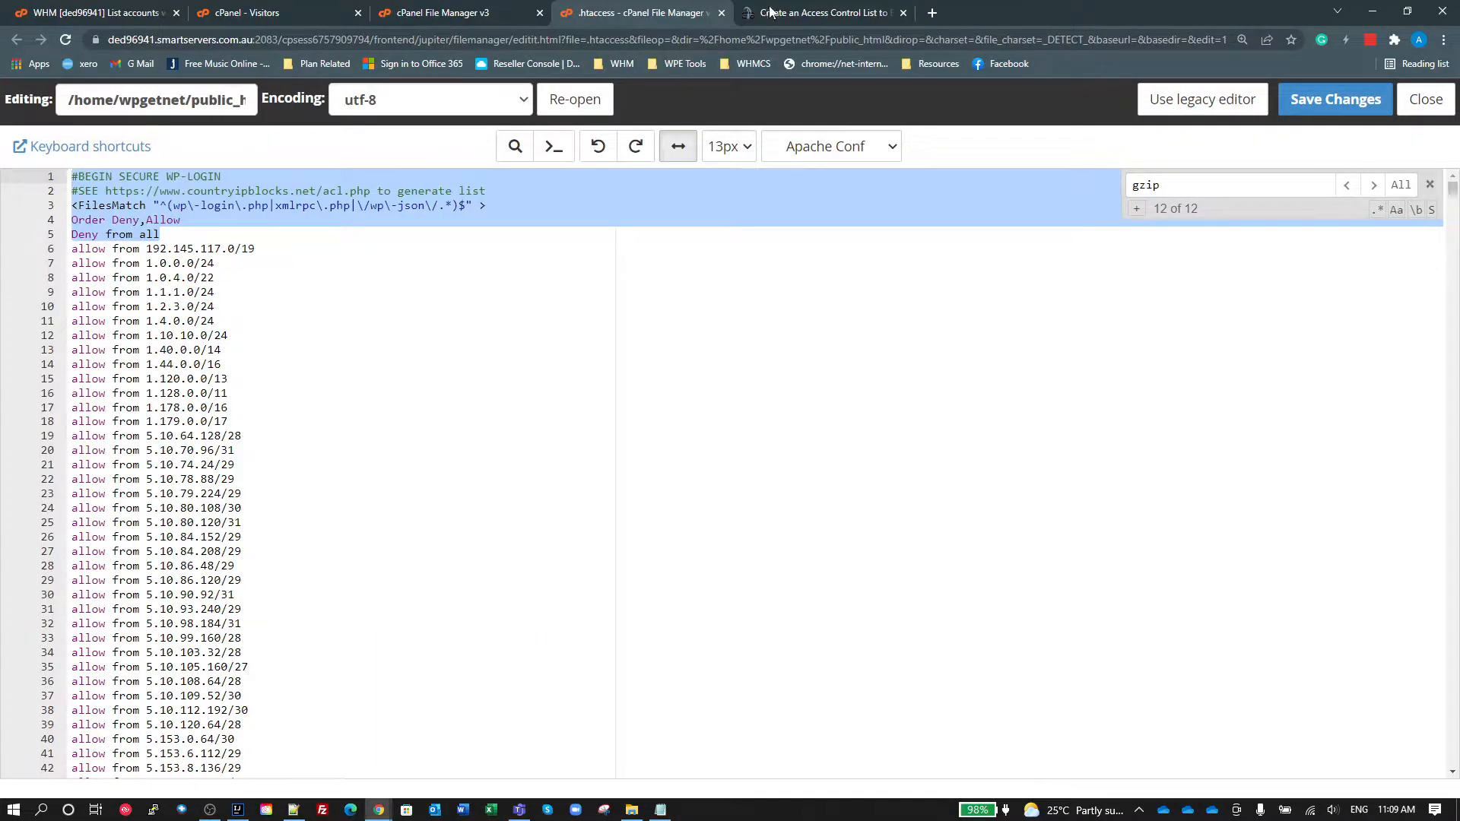
left_click(783, 13)
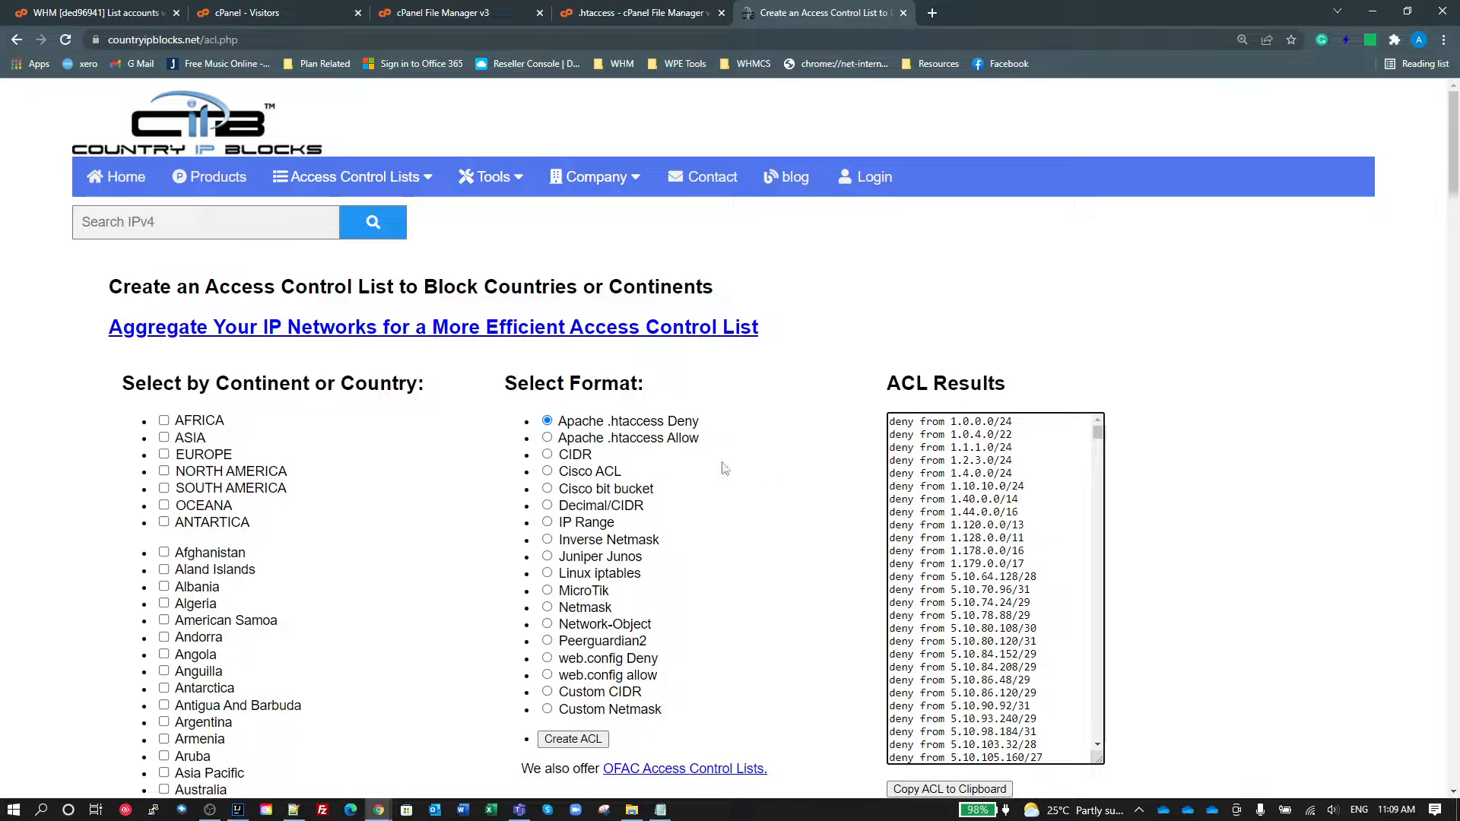
left_click(901, 423)
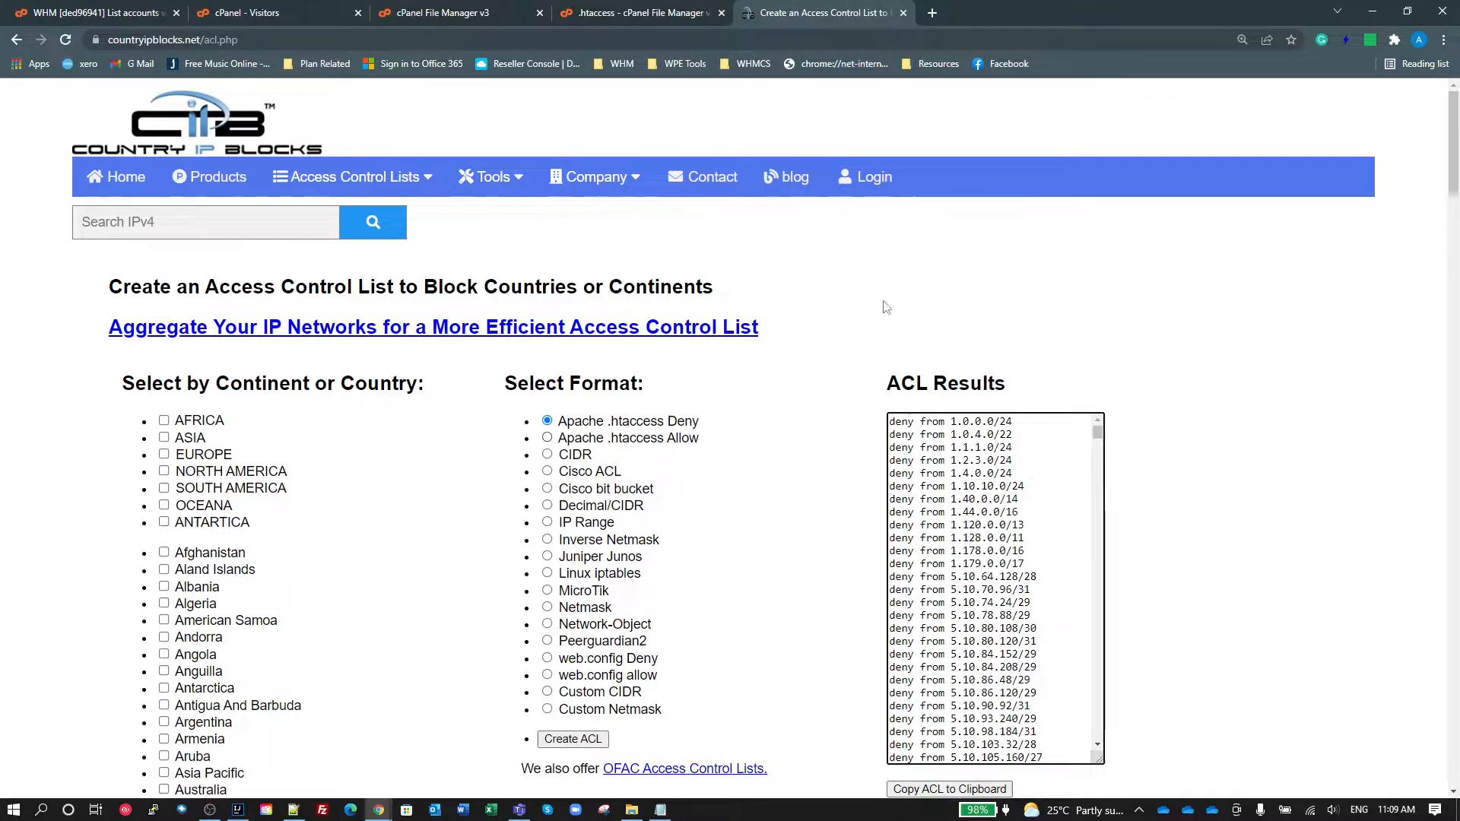
Step: Try to create an Apache .htaccess Allow list without a country, and generate an Australia list in Apache .htaccess Deny format
left_click(675, 439)
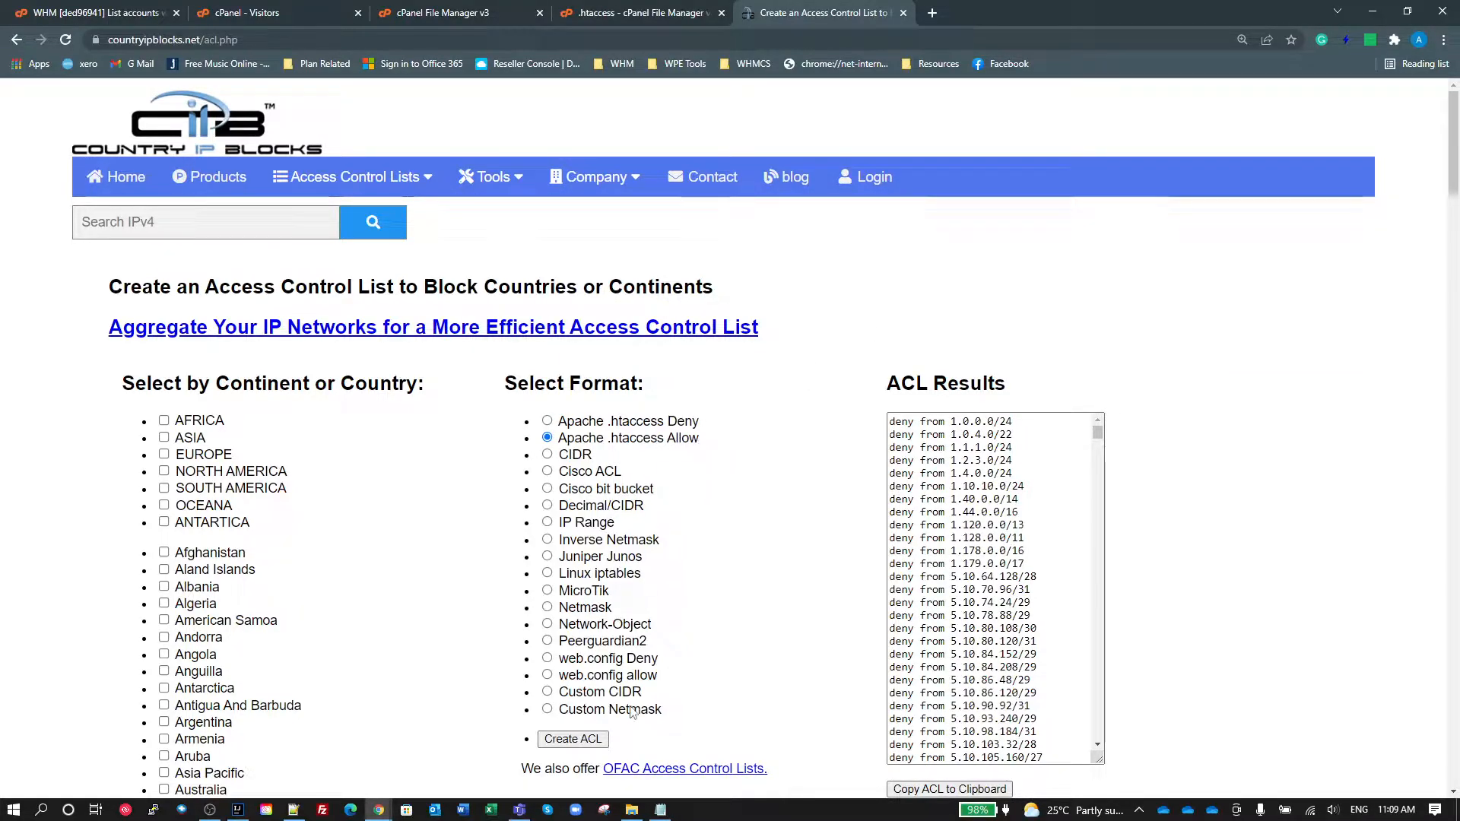
left_click(591, 741)
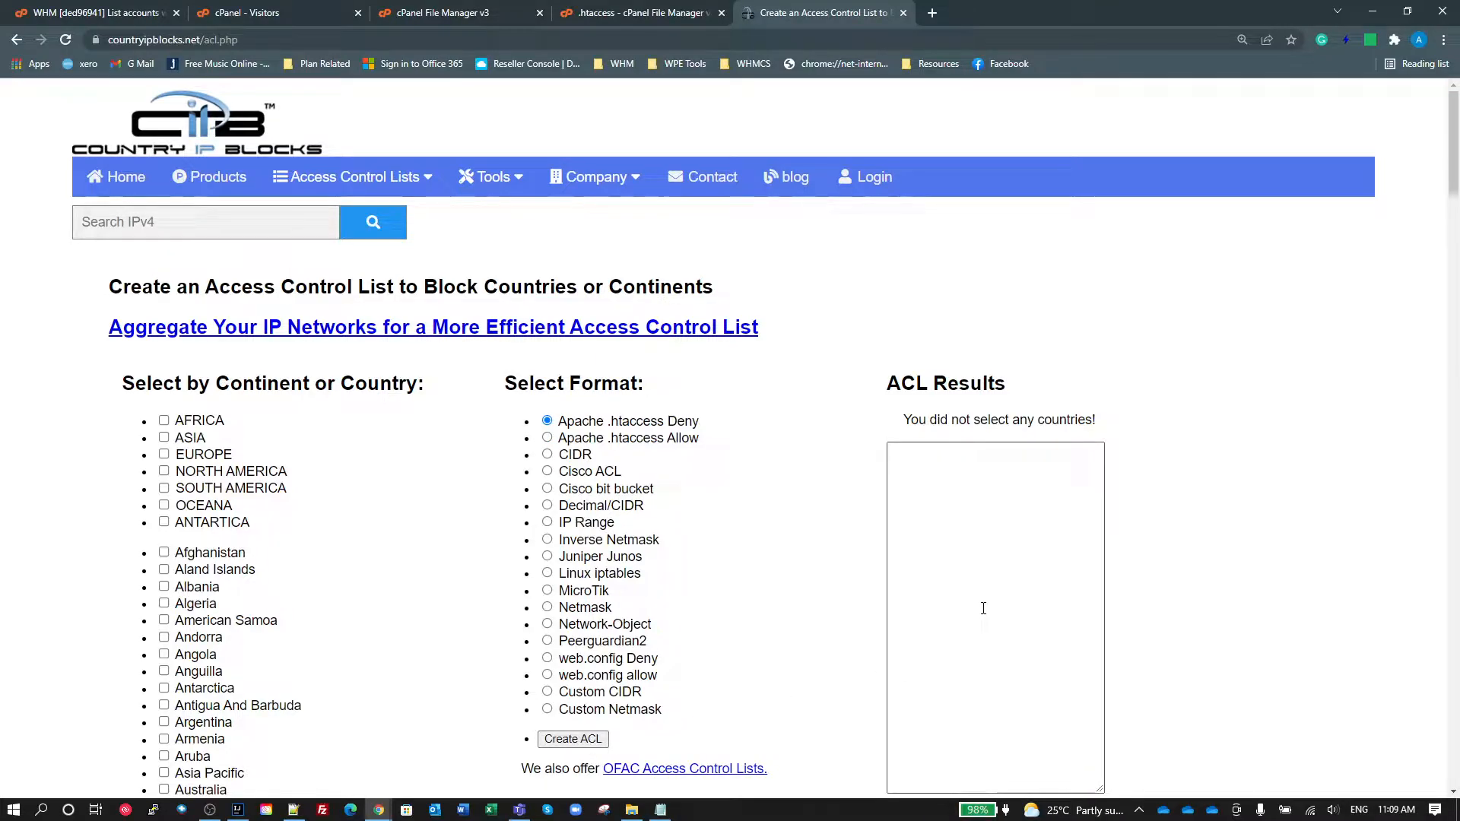
scroll(215, 567, "down", 2)
scroll(216, 567, "down", 2)
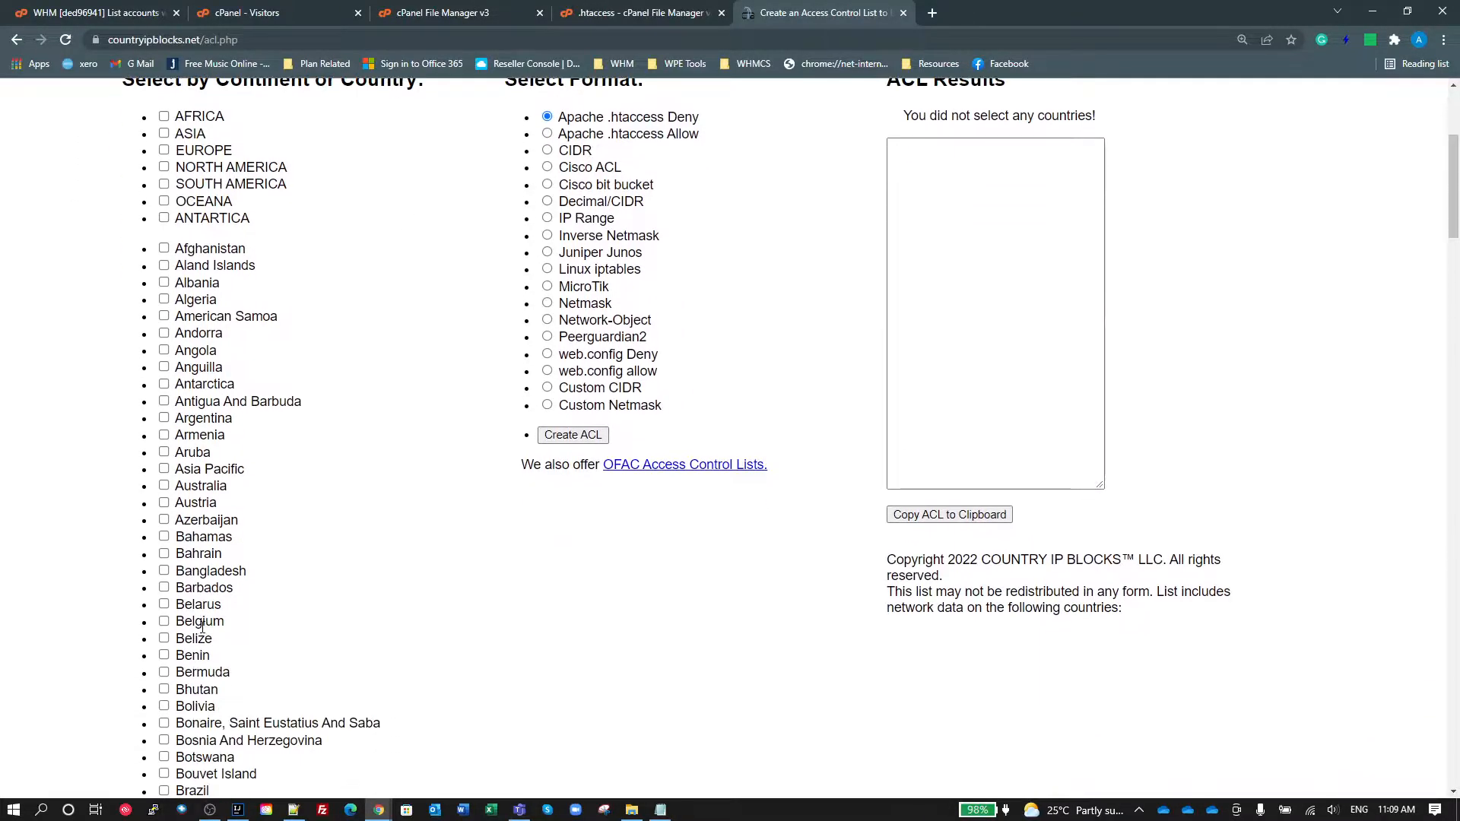
left_click(164, 485)
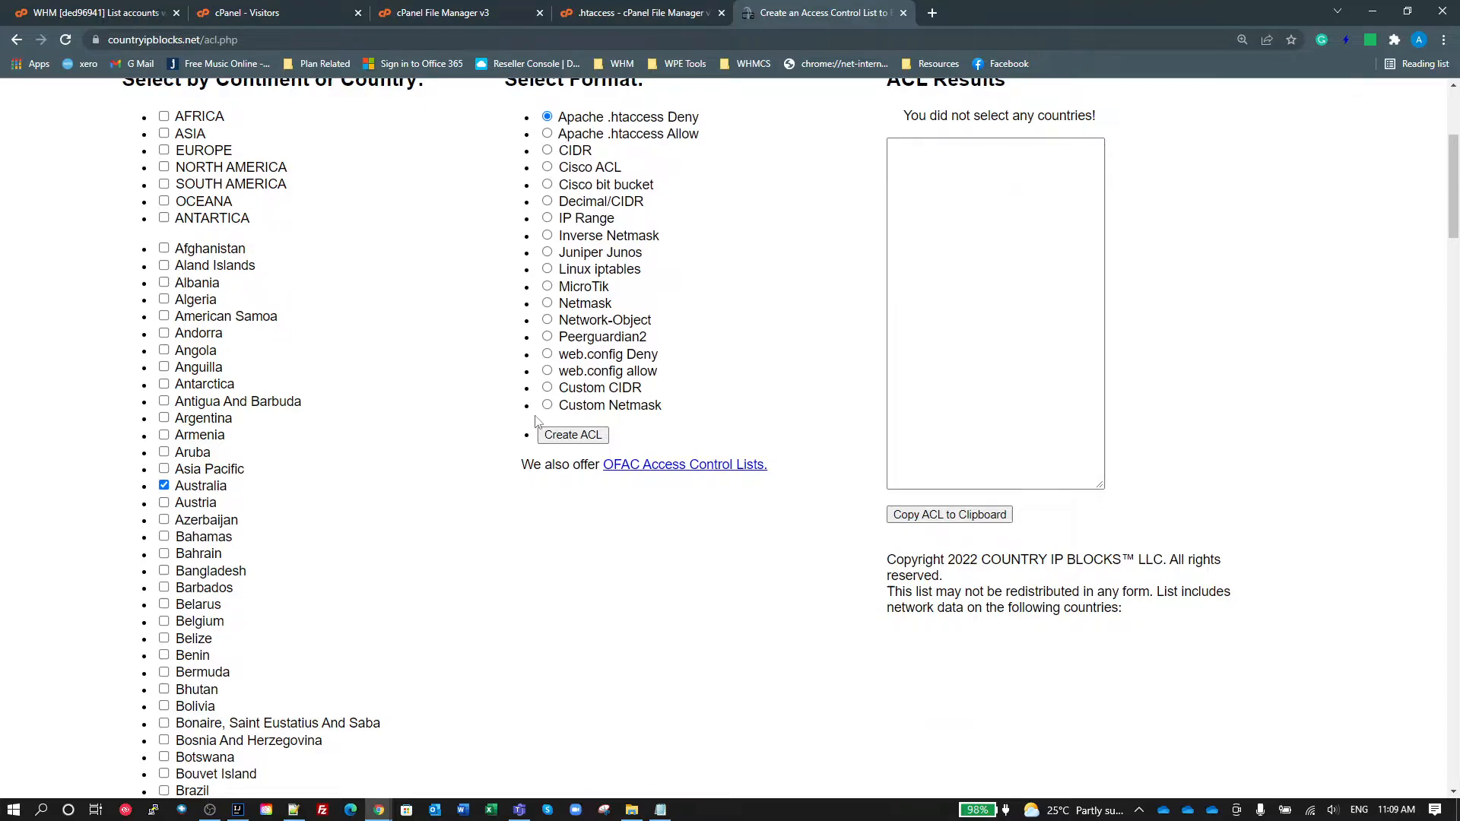
left_click(582, 437)
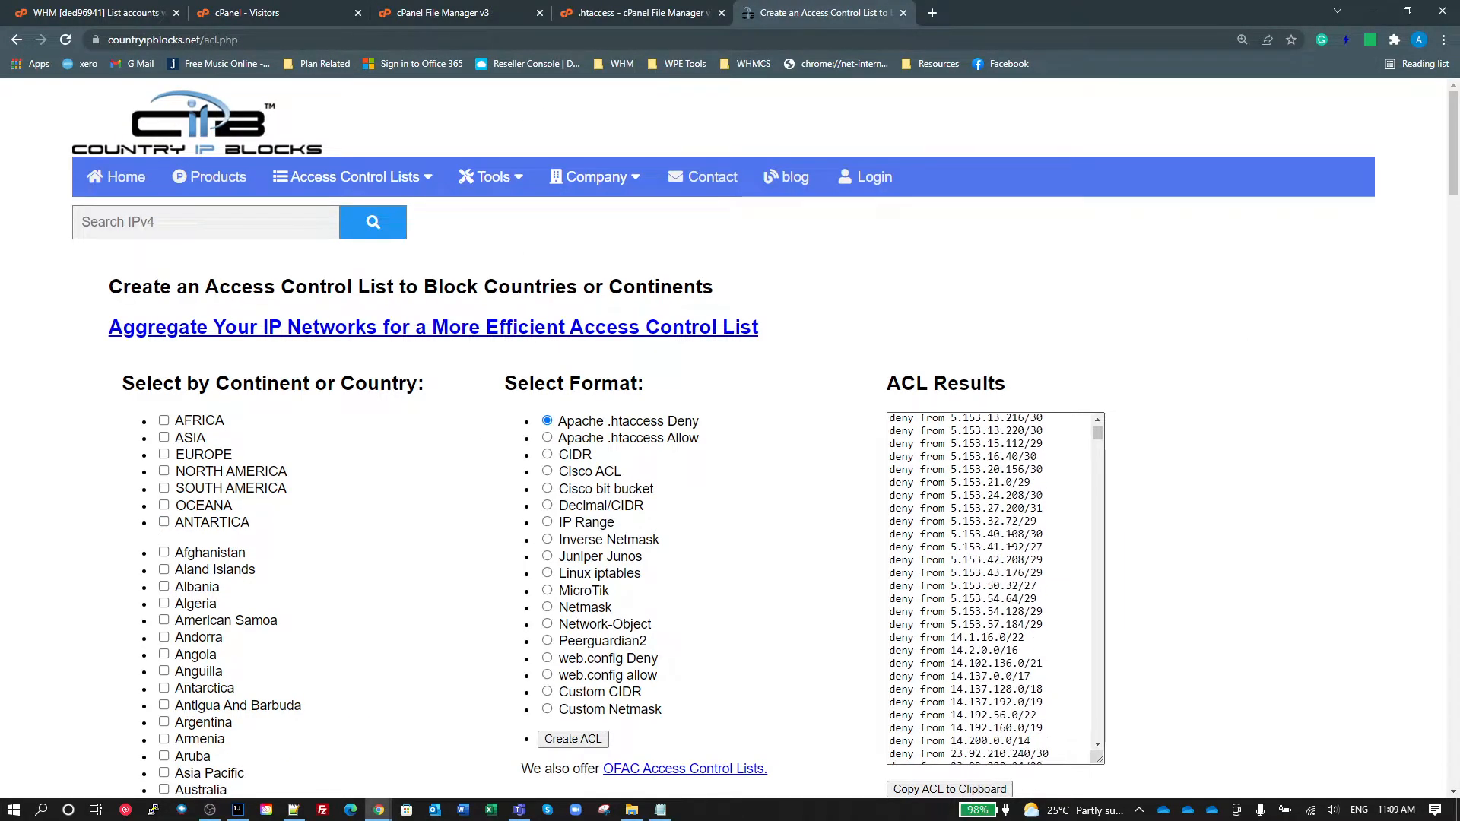
scroll(1011, 540, "down", 5)
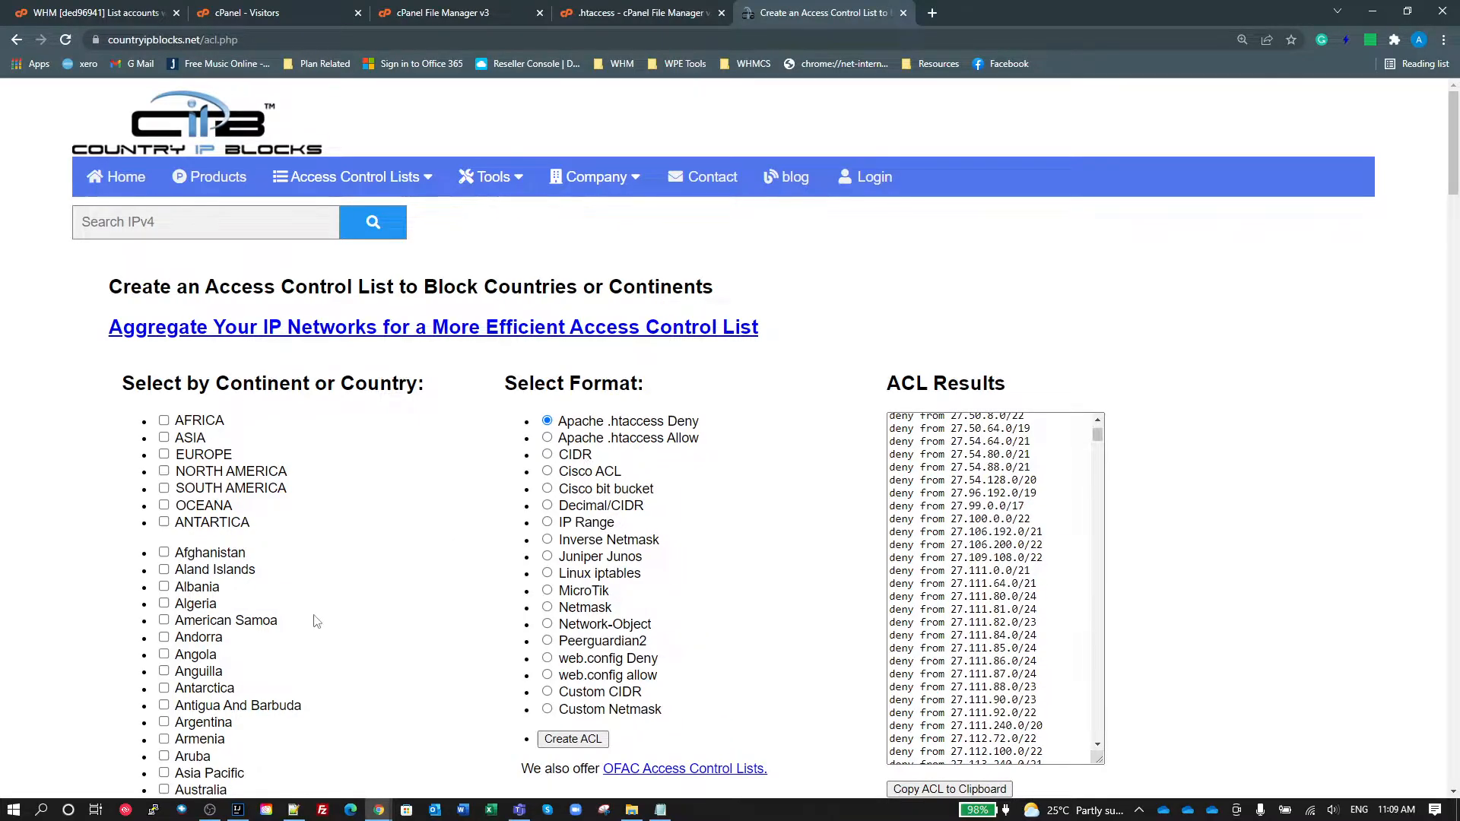
Step: Create an access control list for Australia in Apache .htaccess Allow format and look over the generated ranges
scroll(316, 621, "down", 5)
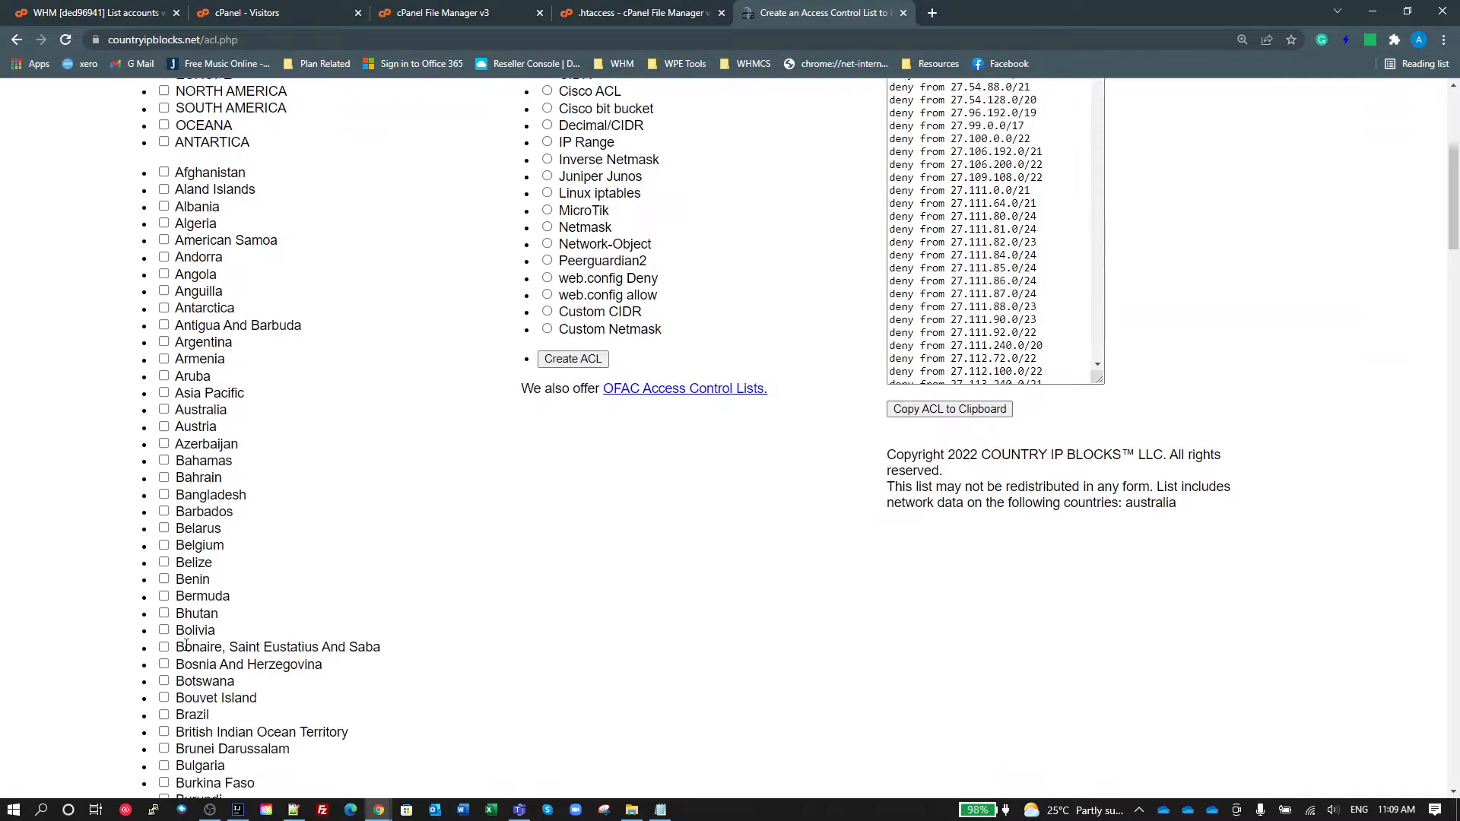
left_click(164, 410)
scroll(634, 300, "up", 5)
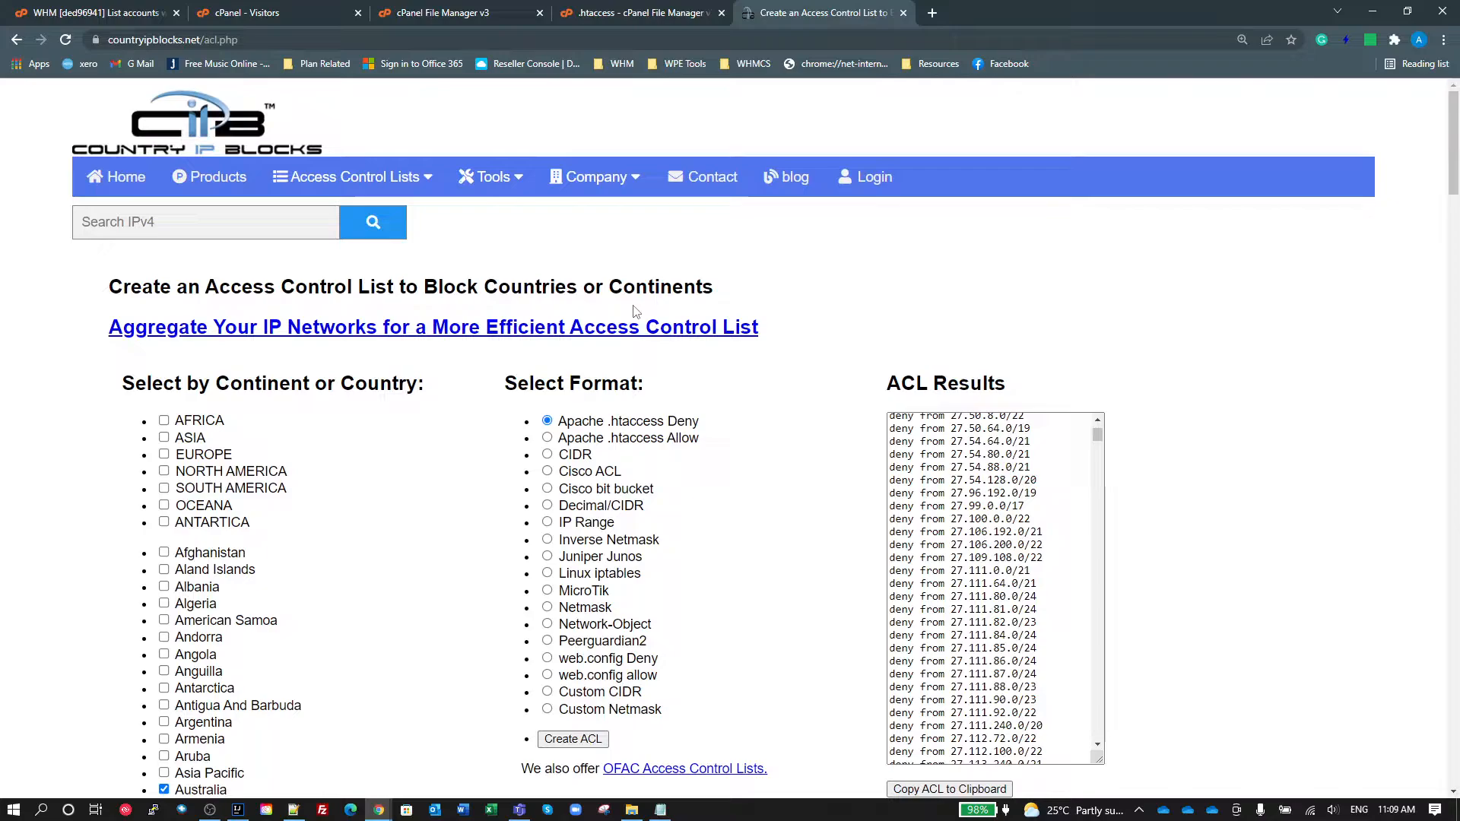
left_click(610, 440)
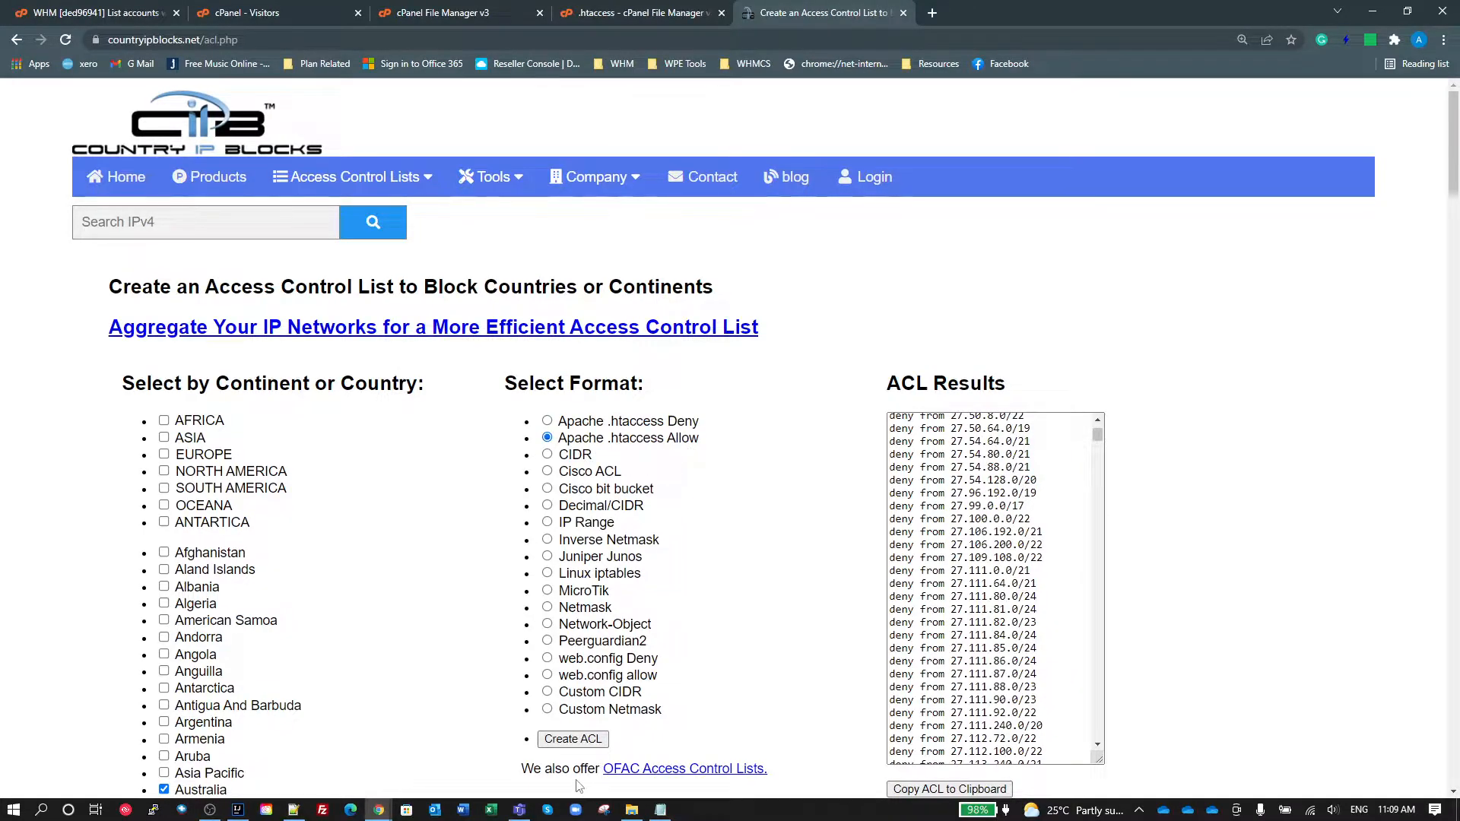
left_click(575, 740)
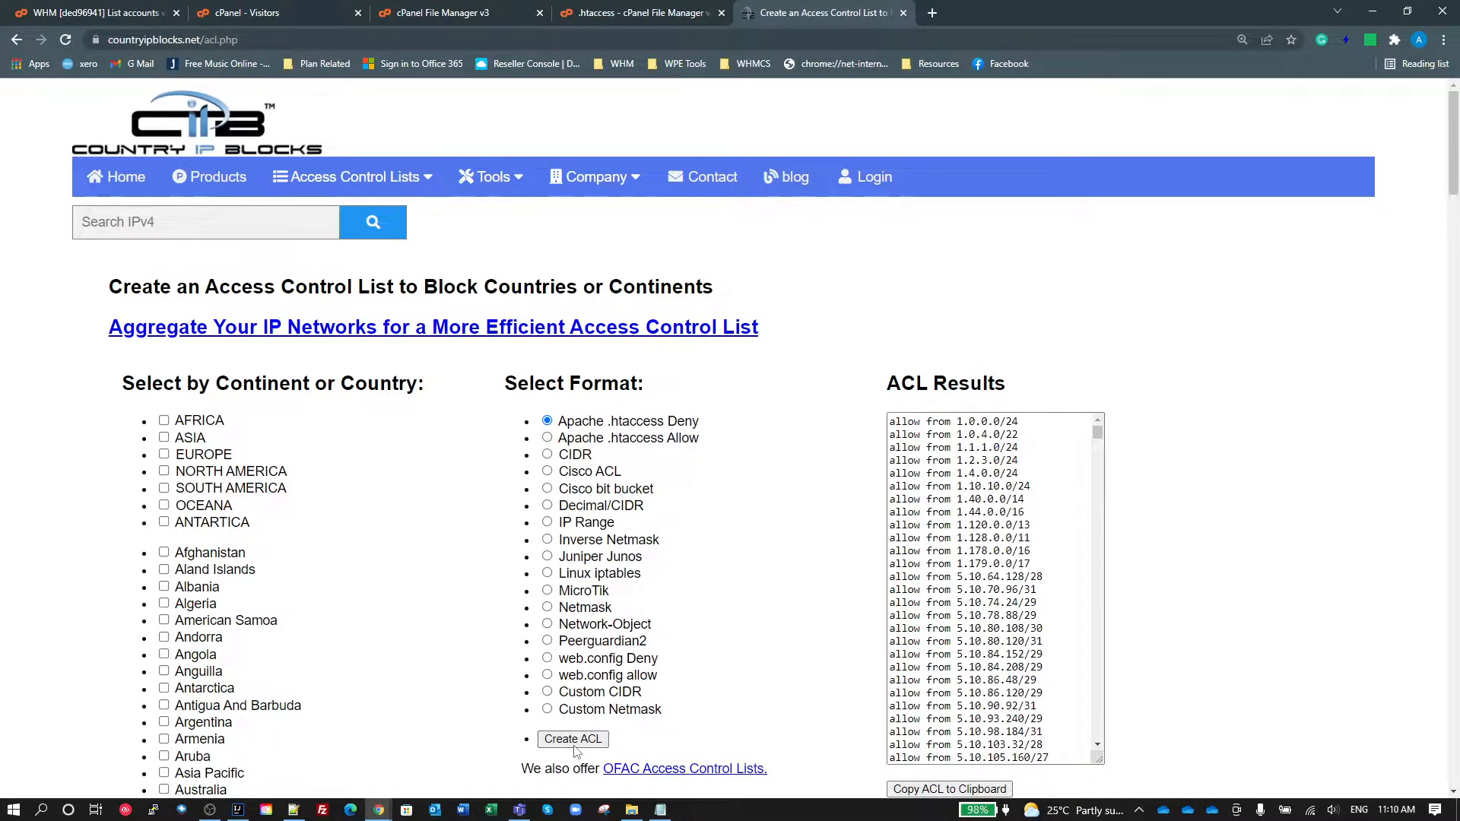
left_click(916, 535)
scroll(917, 541, "down", 2)
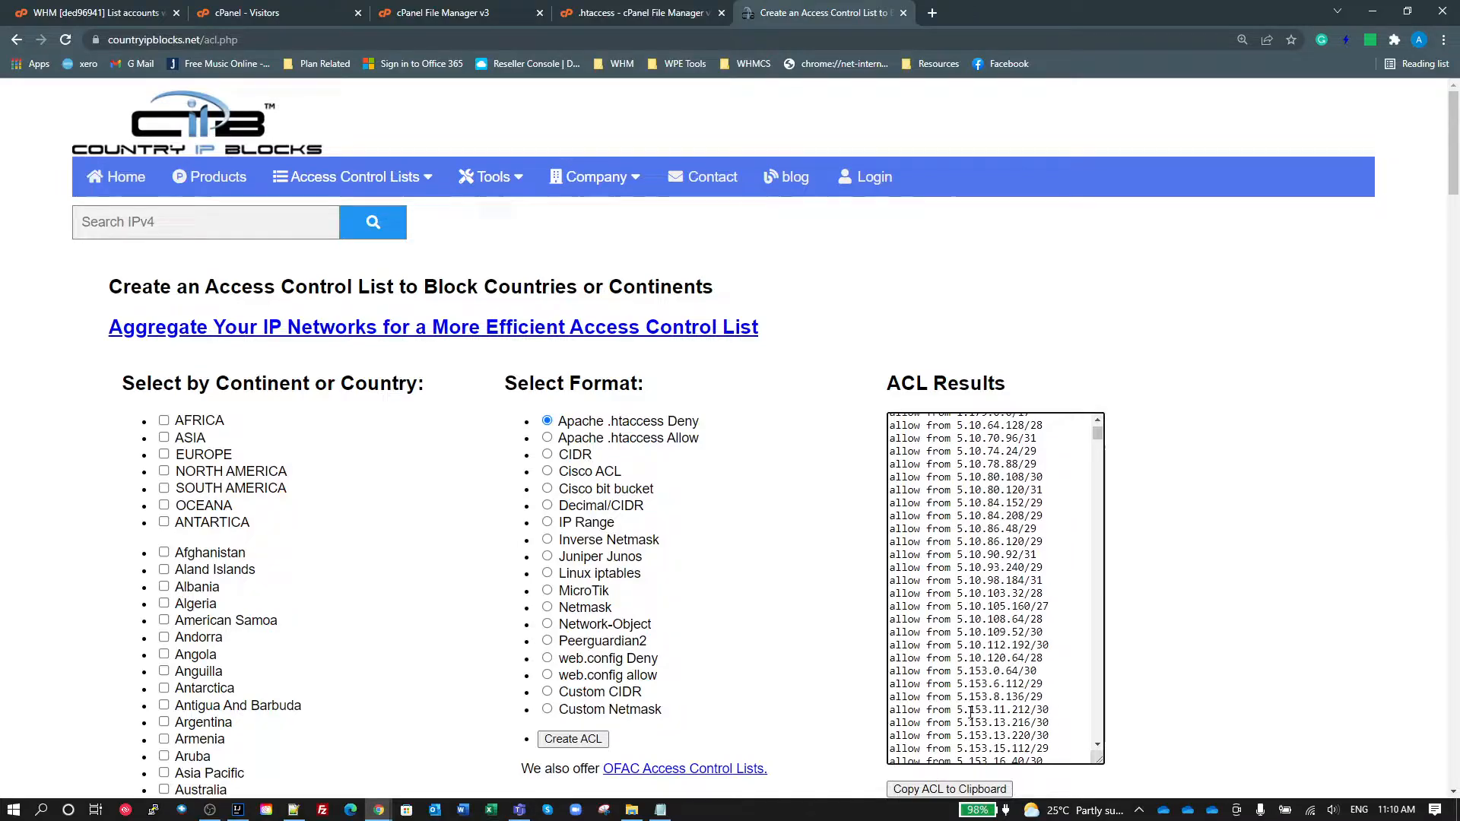
Step: Copy the generated Australian ACL and paste it into the Notepad++ draft between "Deny from all" and the closing FilesMatch tag
left_click(955, 790)
key("alt+Tab")
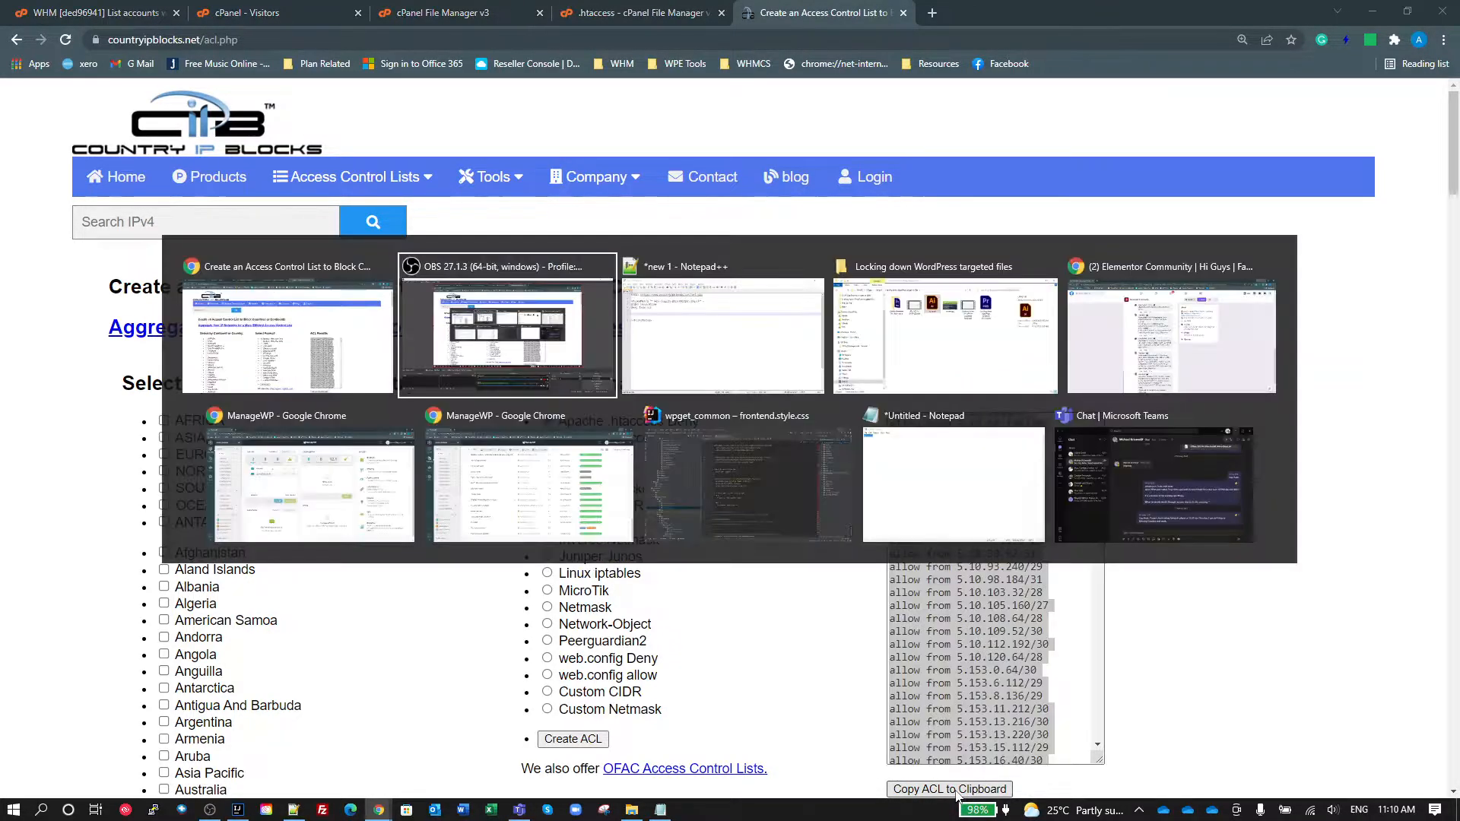
key("alt+Tab")
left_click(69, 183)
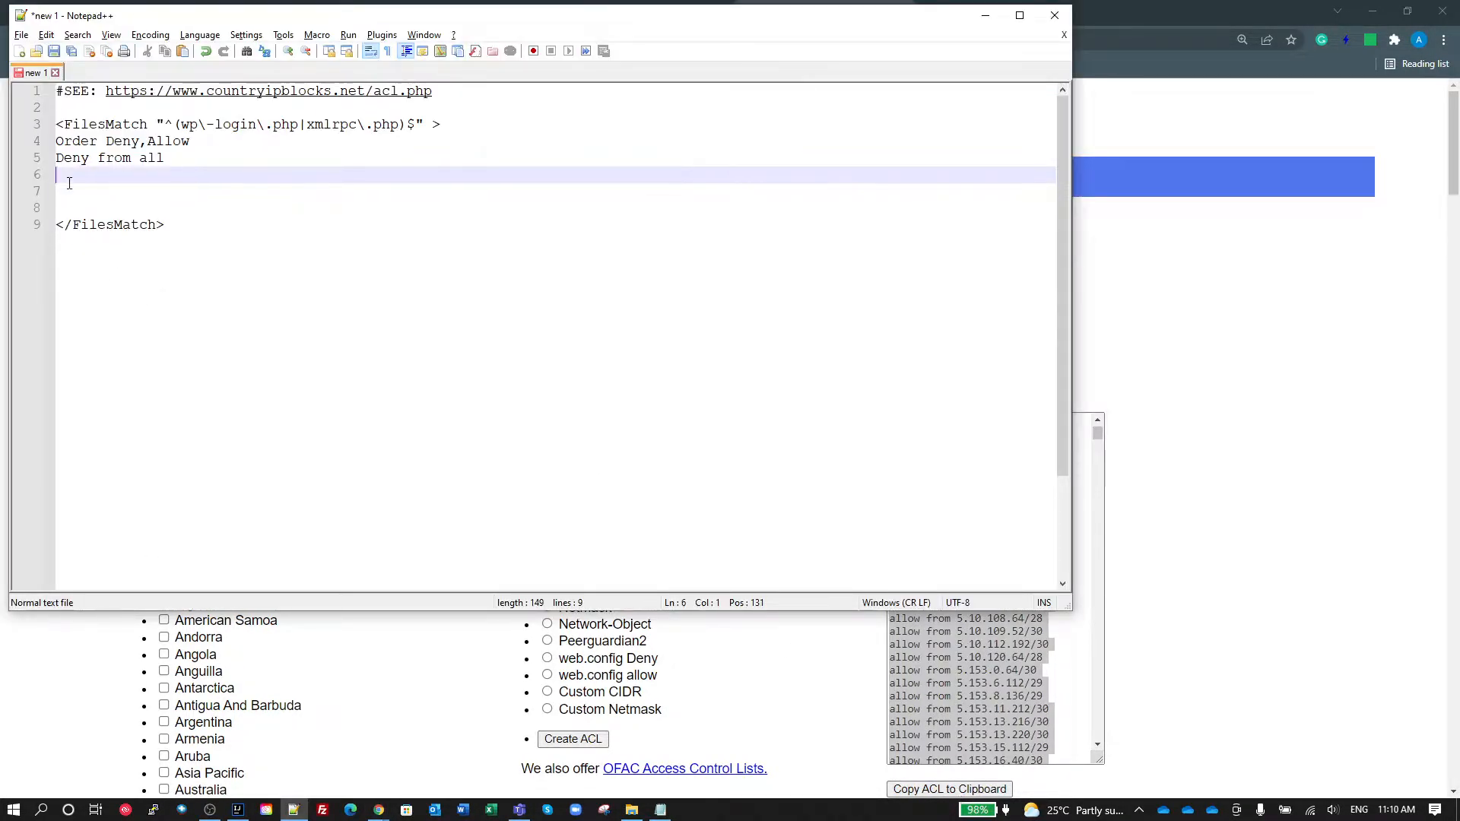
left_click(67, 191)
key("ctrl+v")
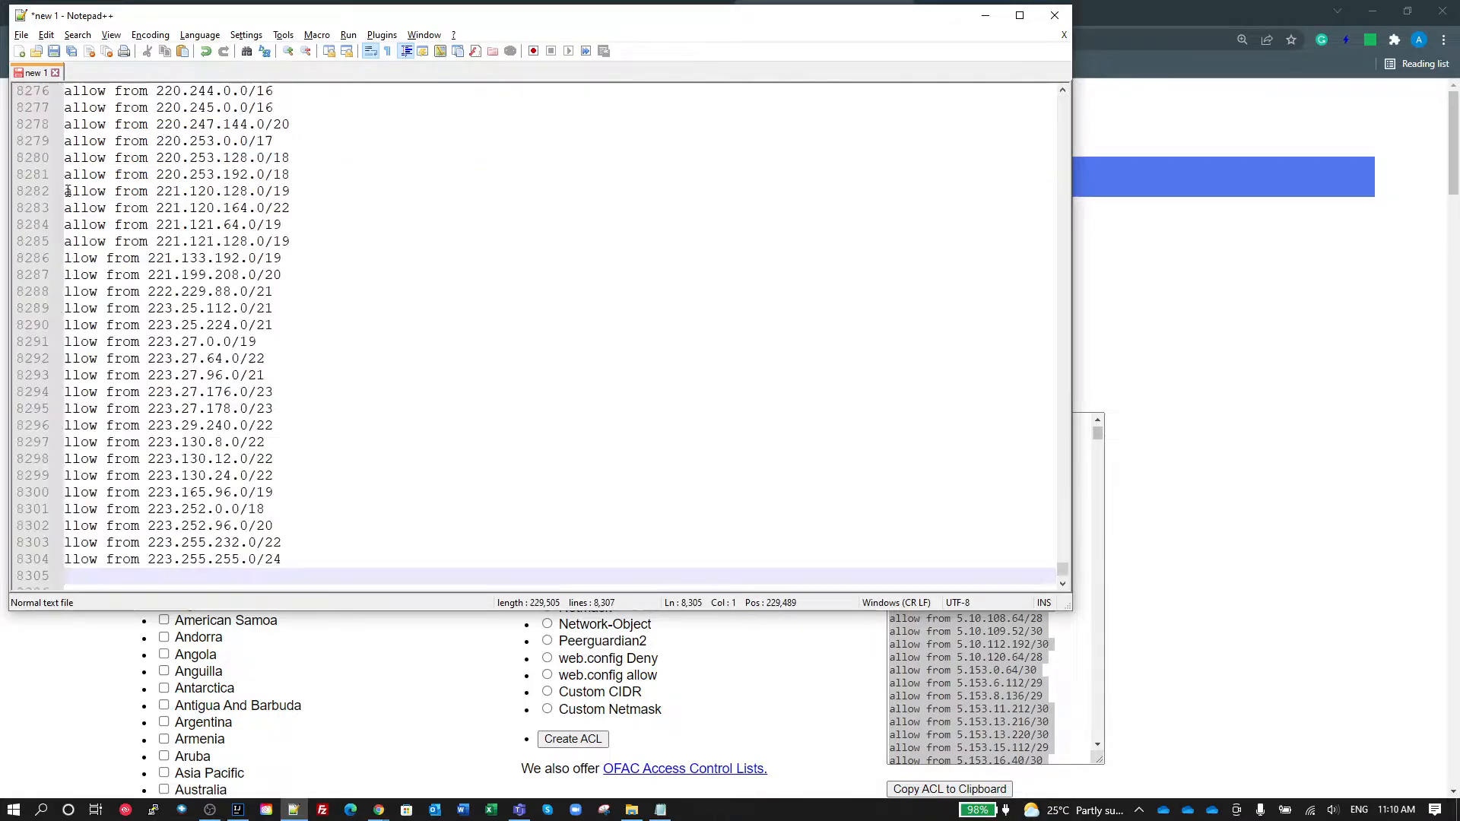
Step: Return to the start of the draft and examine the FilesMatch pattern's anchor, brackets and escape characters for wp-login.php and xmlrpc.php
left_click(768, 411)
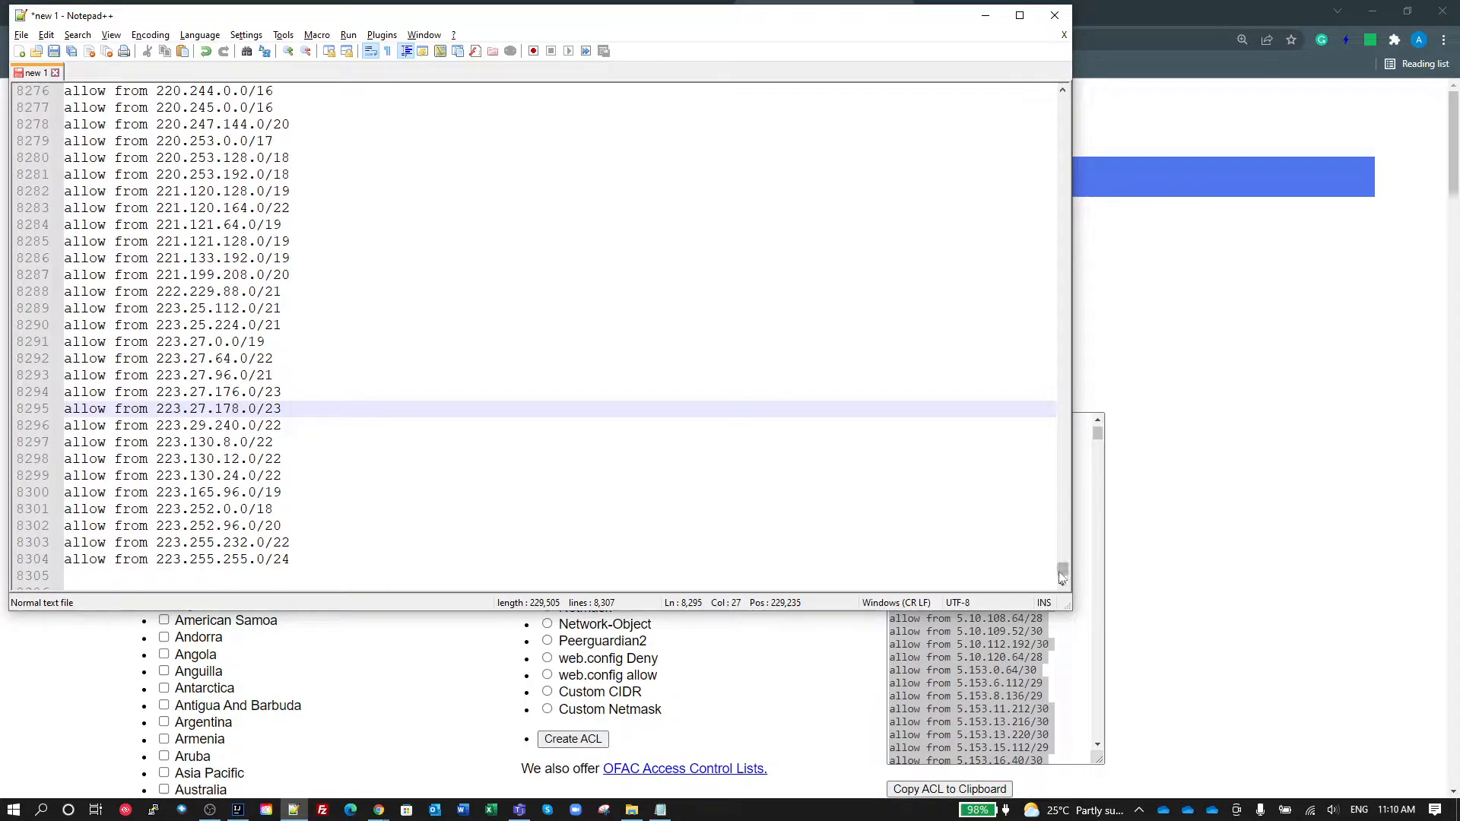
left_click_drag(1061, 569, 1062, 97)
scroll(560, 267, "up", 3)
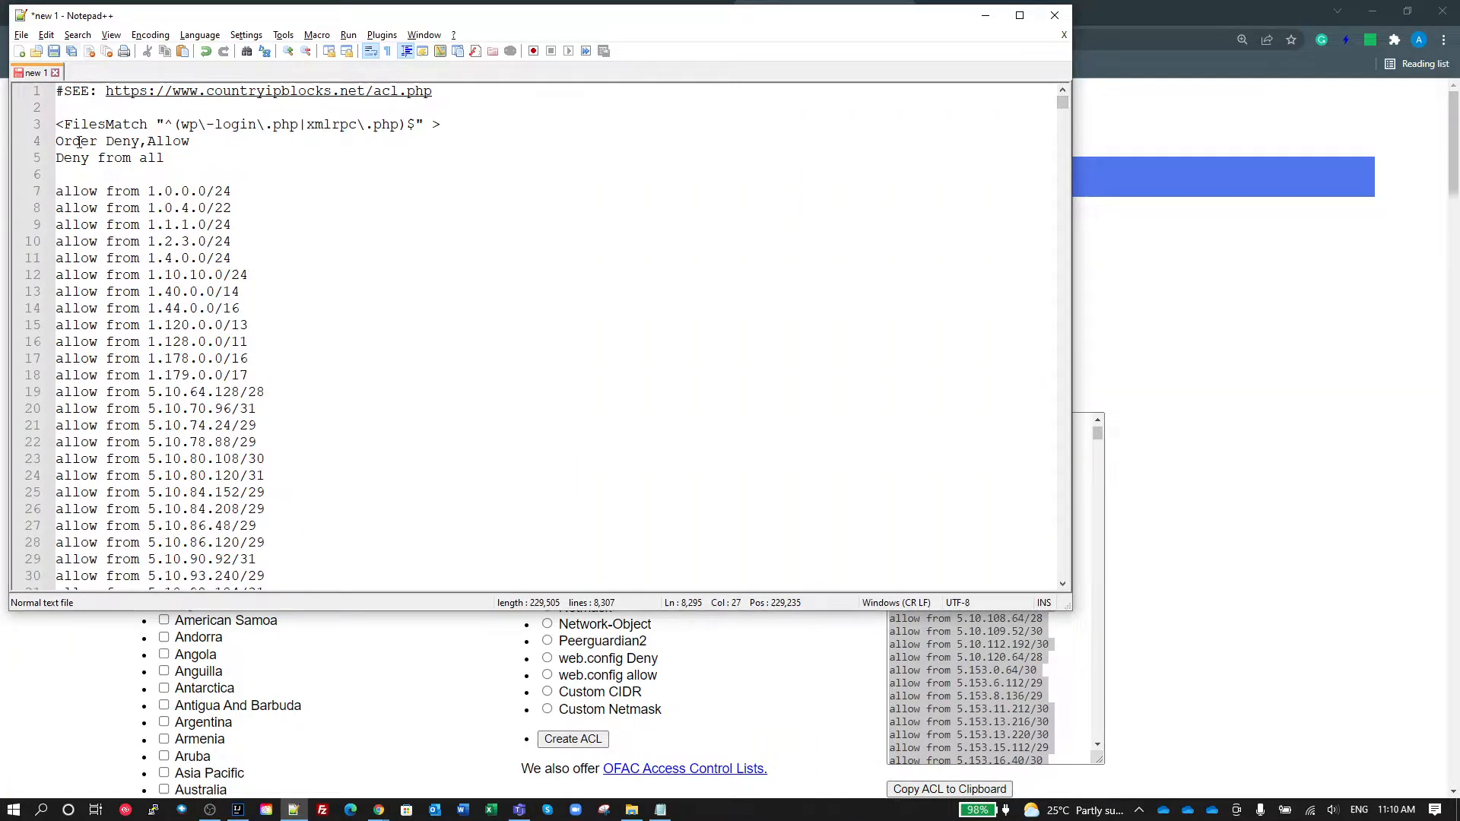
left_click(166, 124)
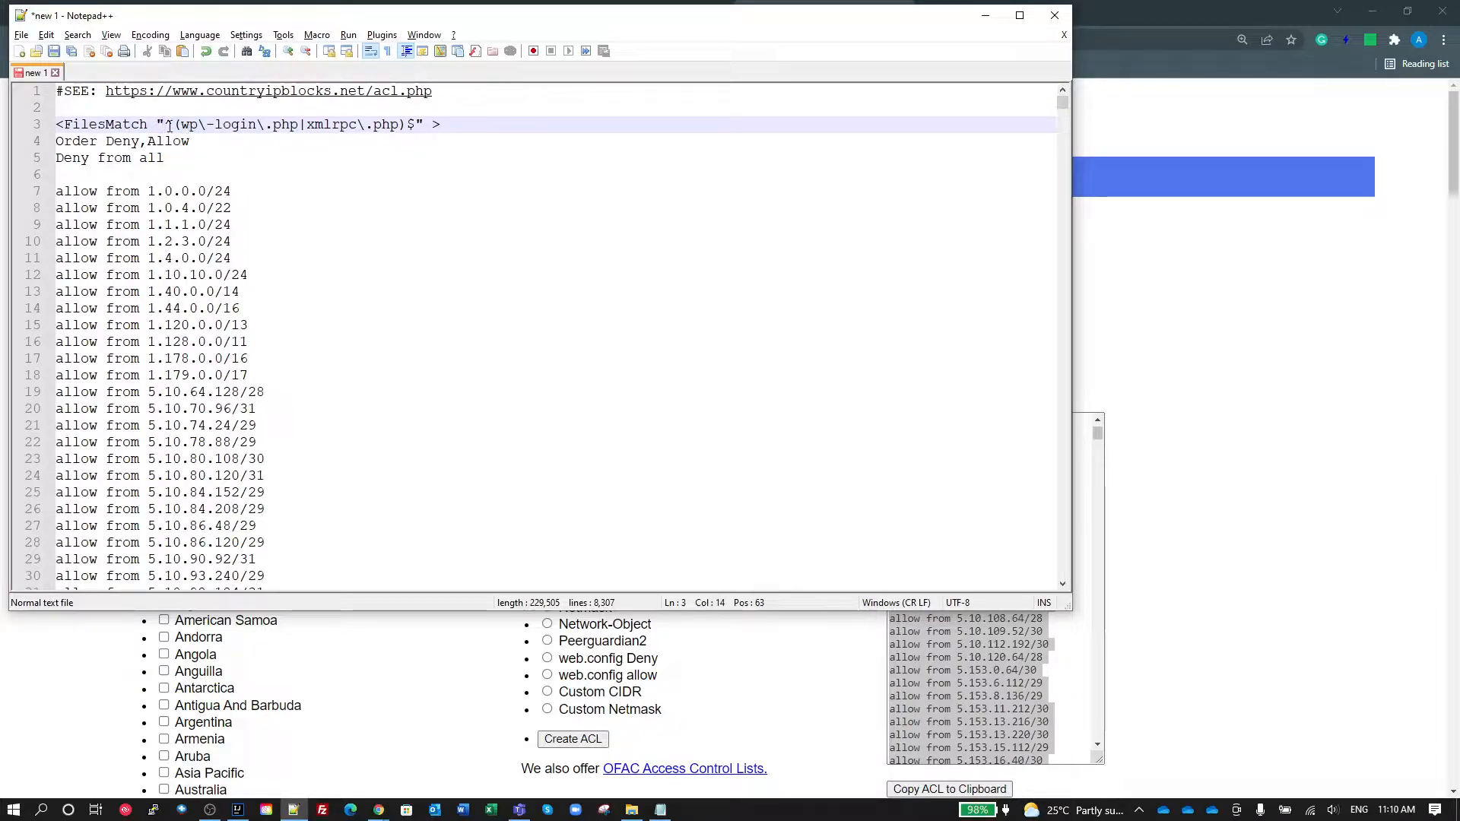
left_click_drag(171, 124, 164, 124)
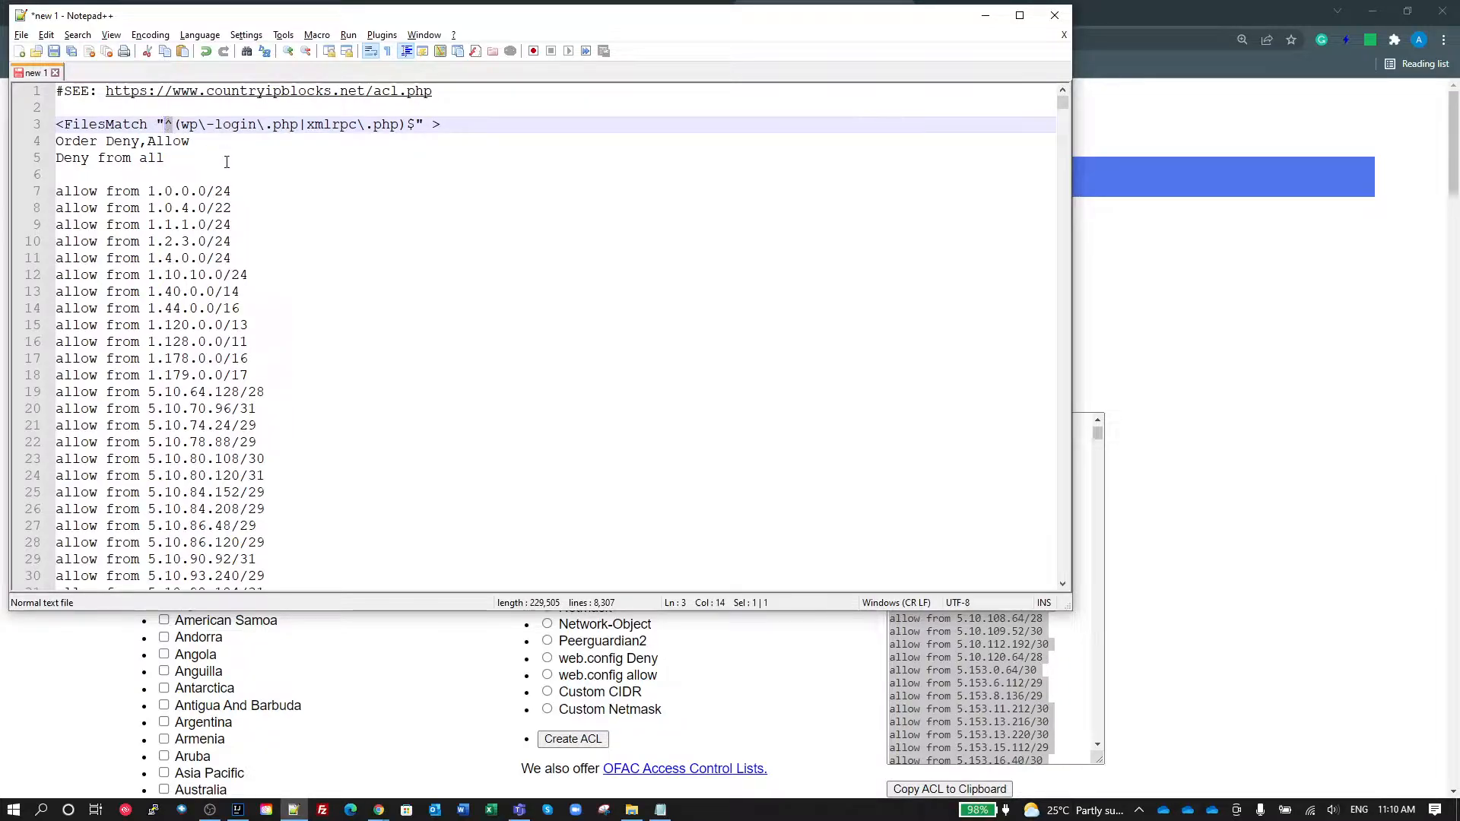
left_click(177, 124)
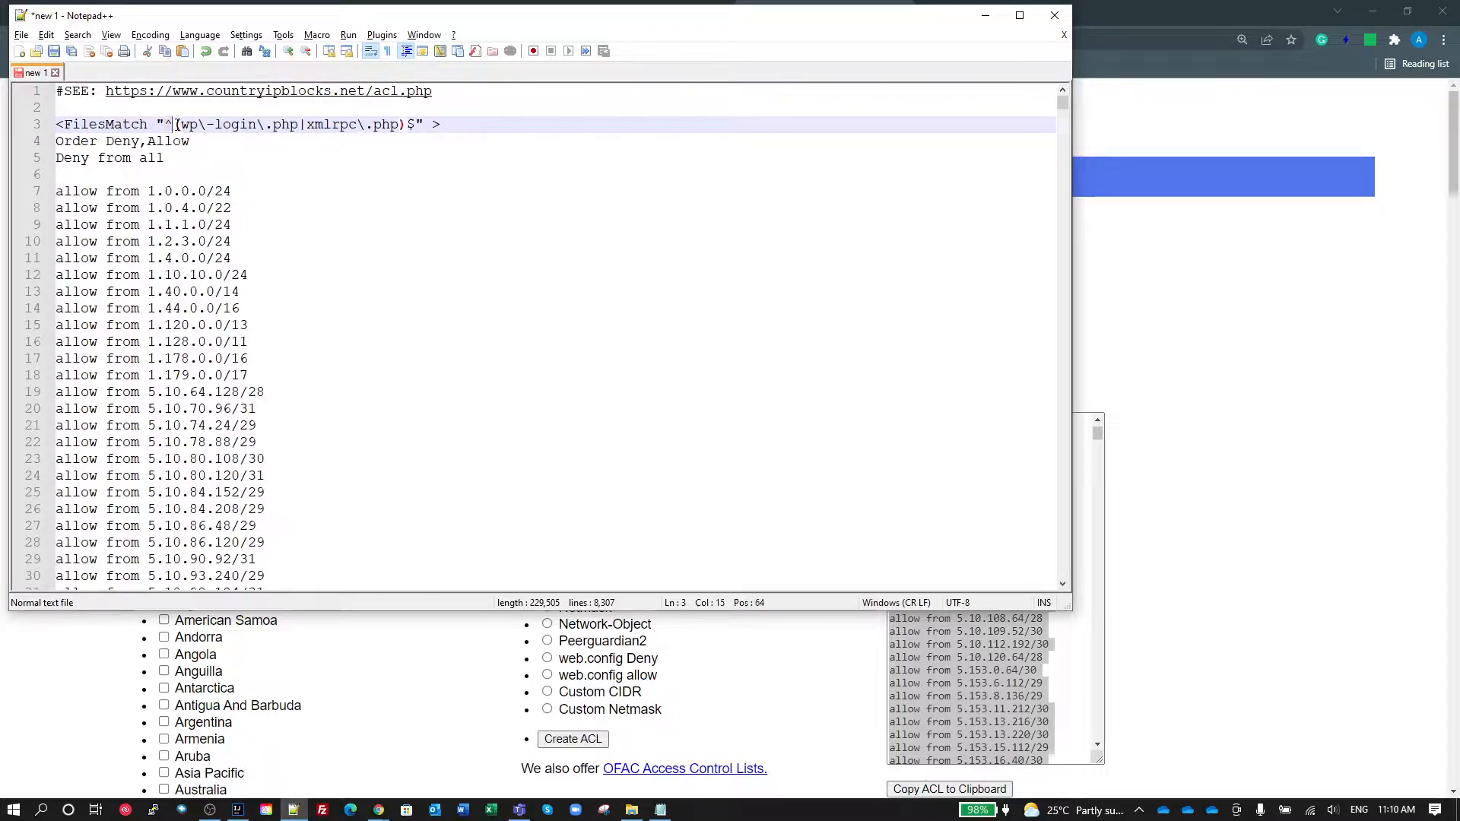
left_click(409, 125)
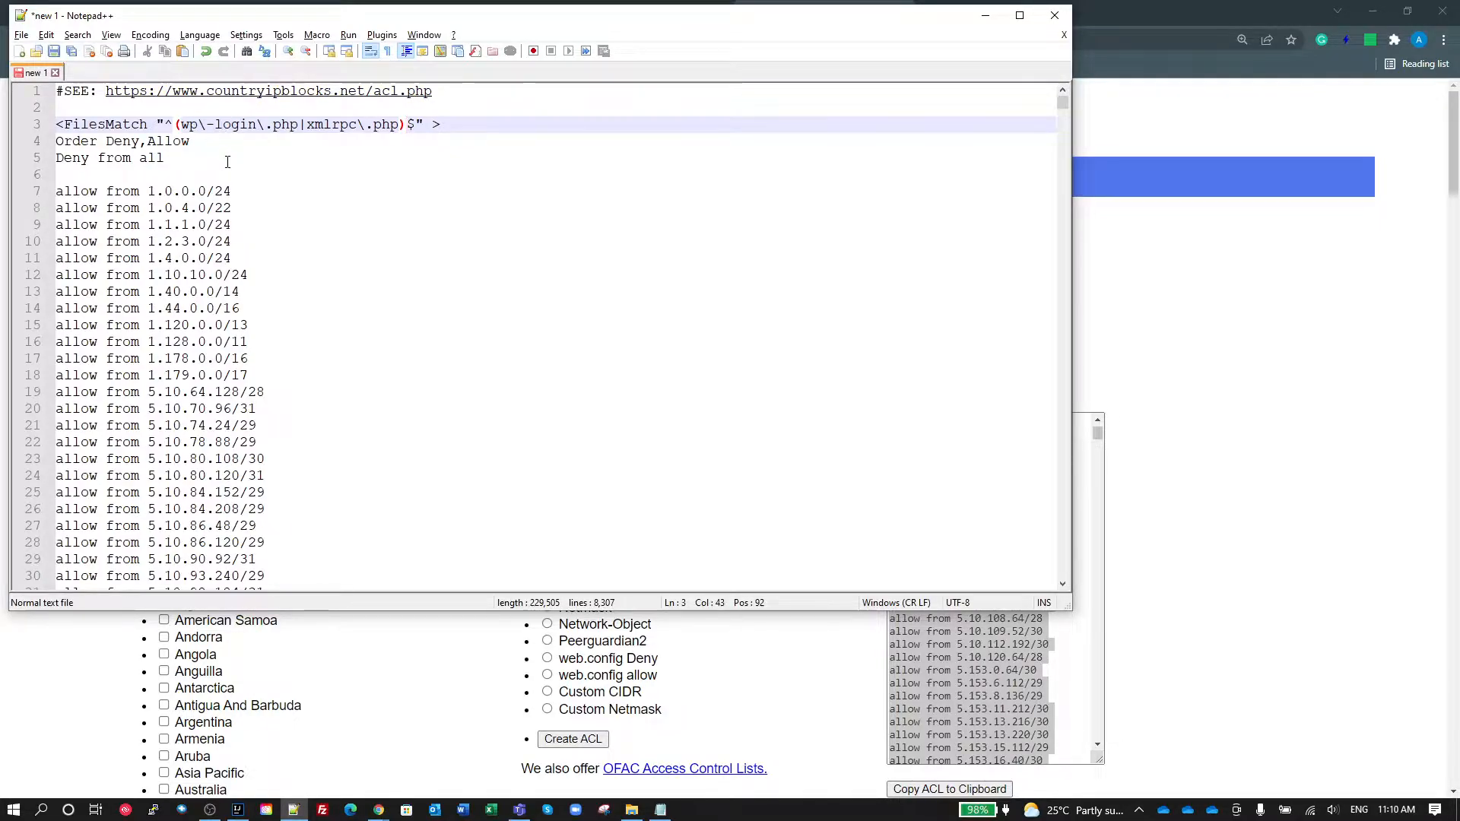
left_click_drag(198, 125, 205, 125)
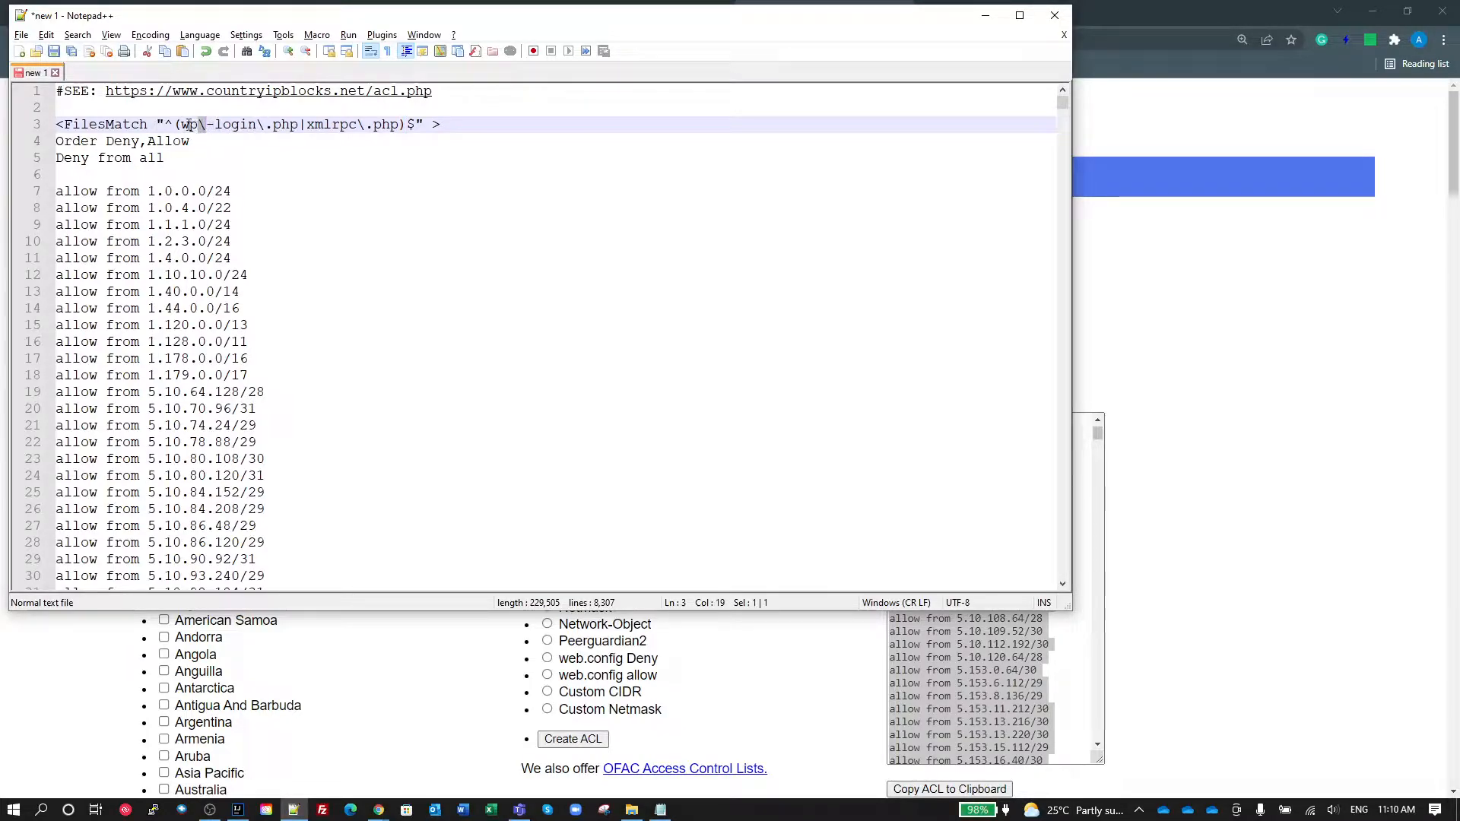
left_click(190, 125)
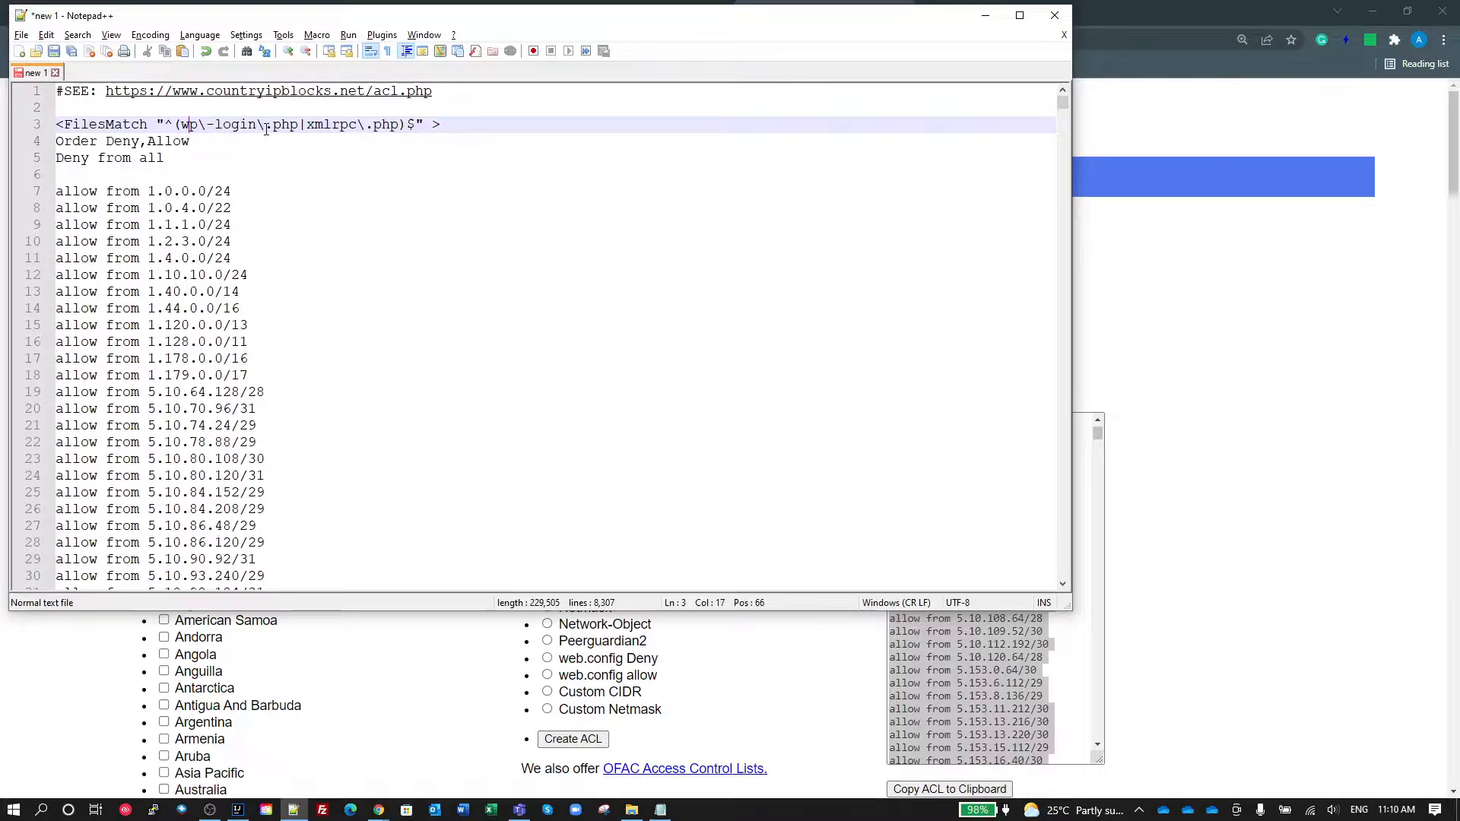
Step: Examine the draft's FilesMatch separator, xmlrpc name and end anchor, plus the Deny from all line and the first allow entry
left_click_drag(308, 124, 300, 124)
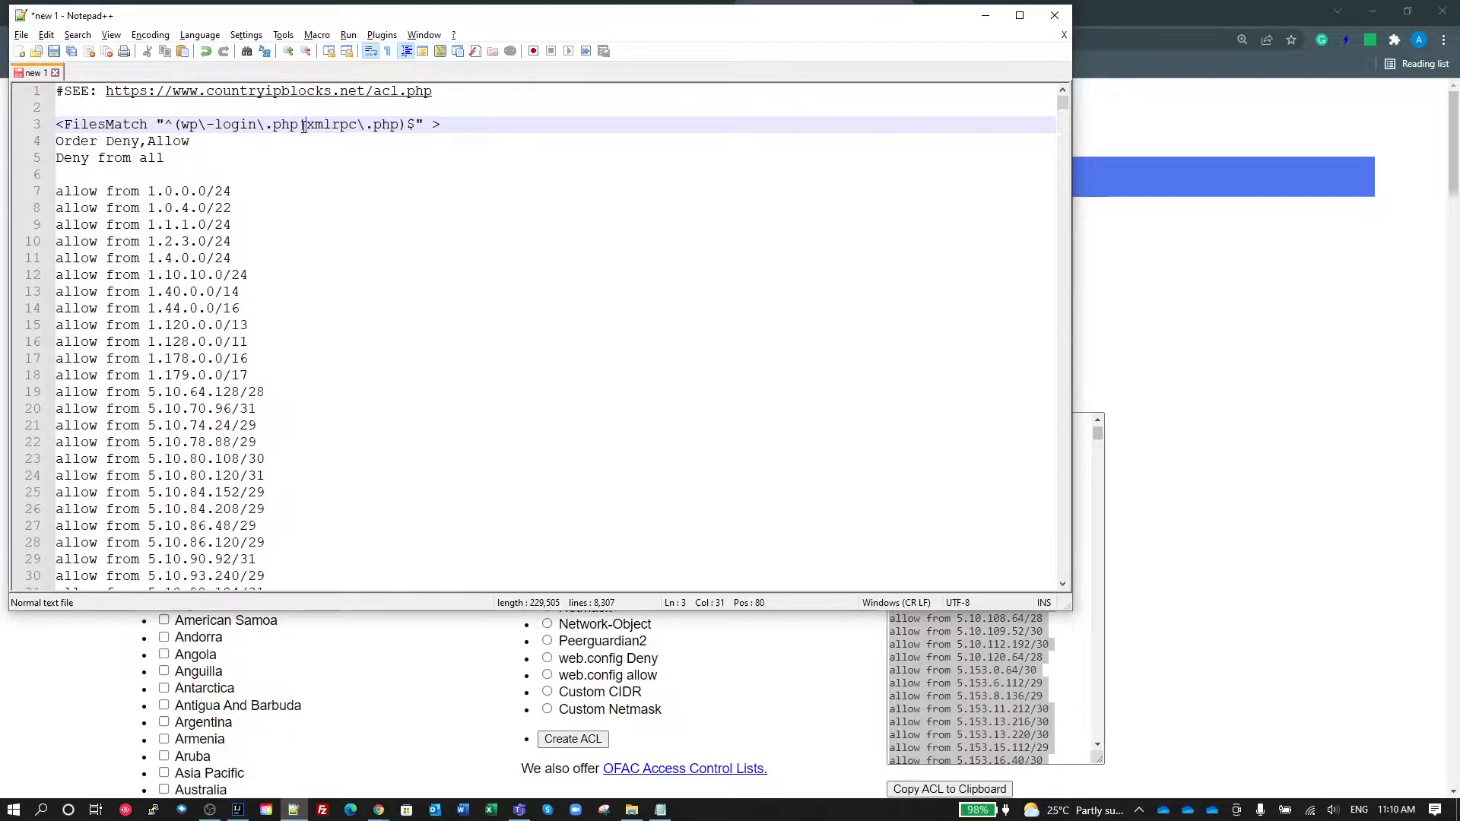
double_click(314, 123)
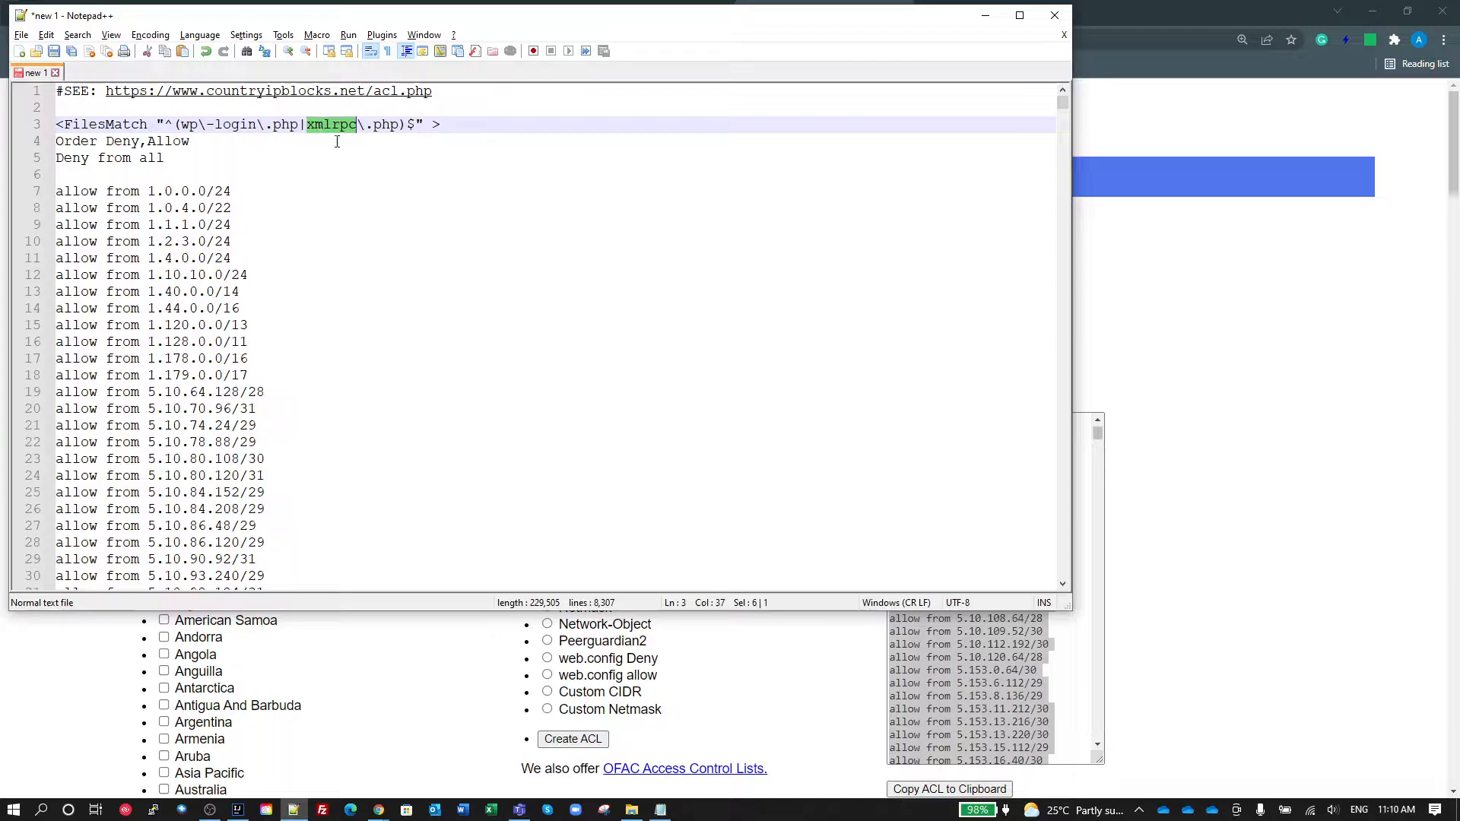
left_click(416, 124)
left_click_drag(417, 124, 408, 124)
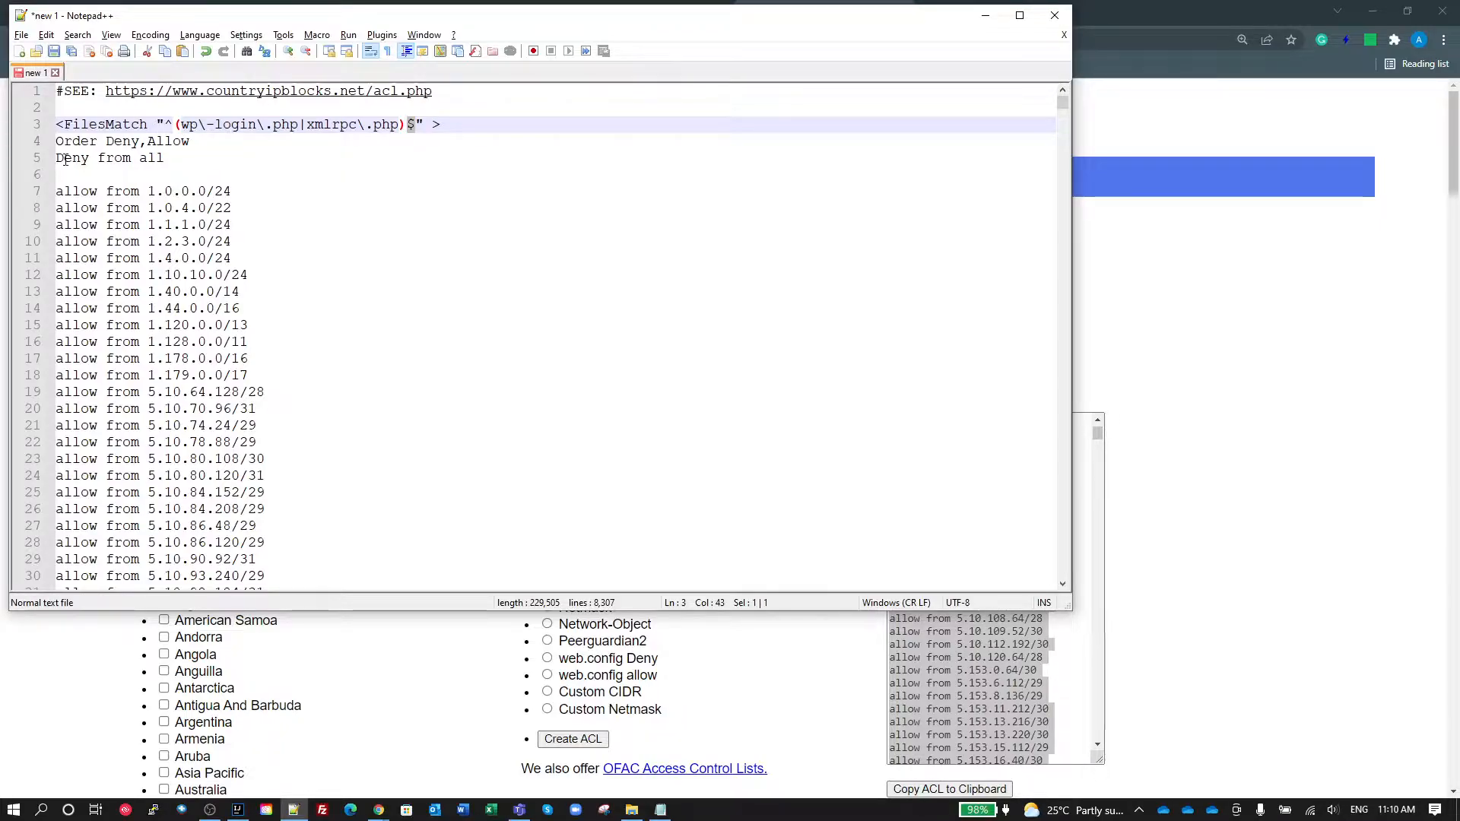
left_click_drag(67, 159, 171, 159)
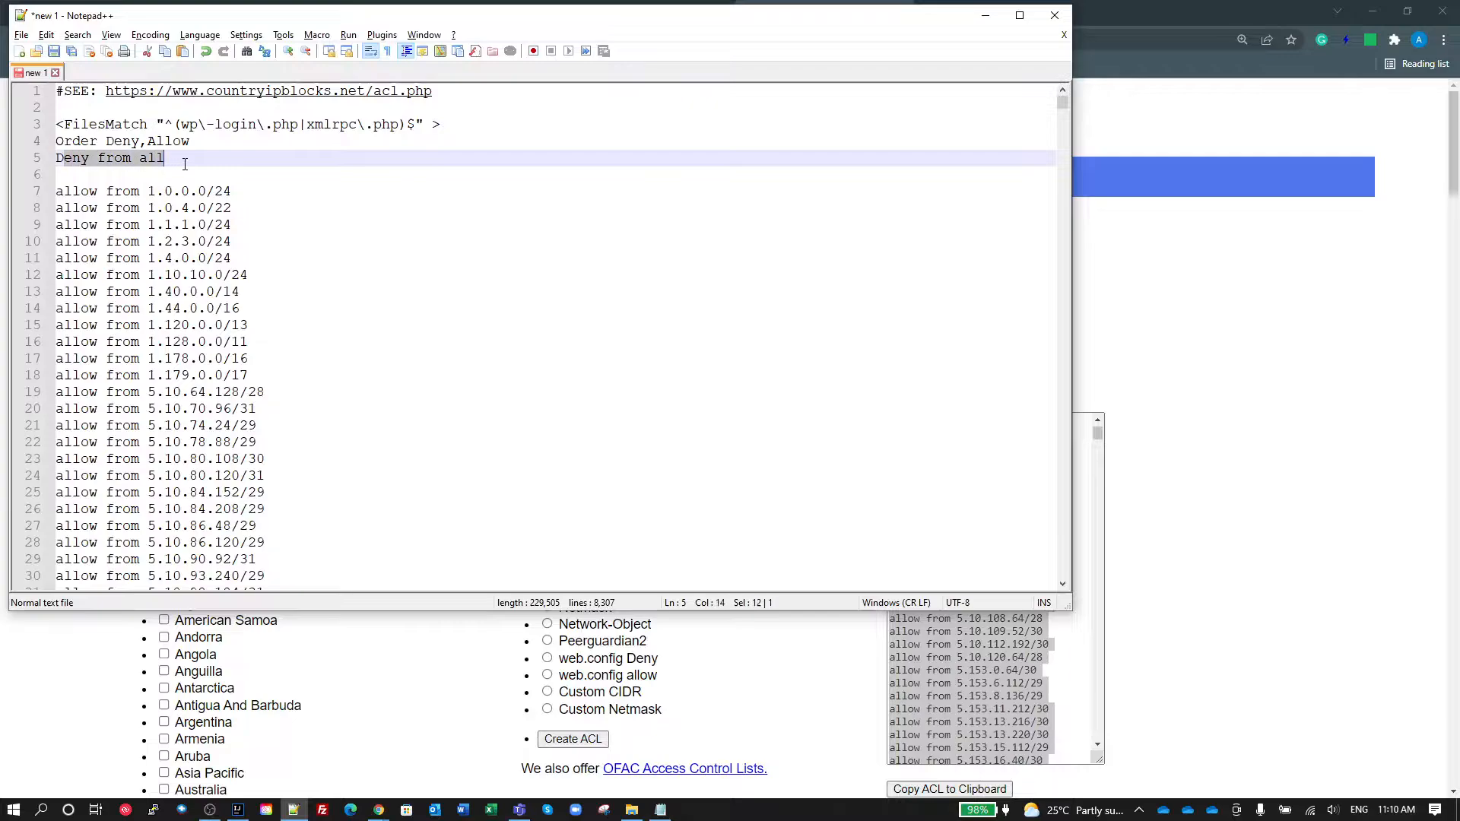
left_click(254, 208)
left_click(148, 191)
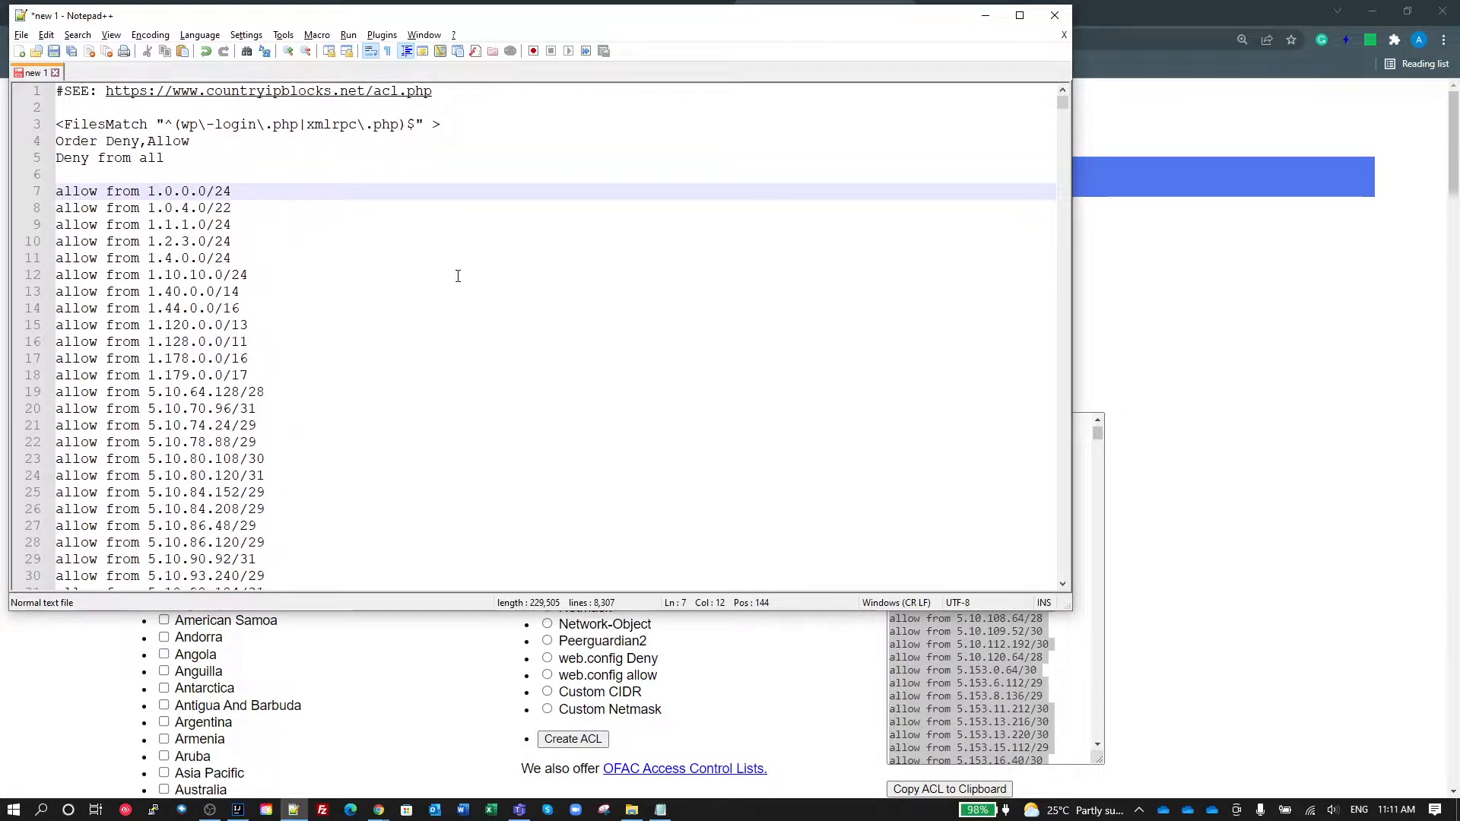
Step: Switch to the site's .htaccess in the cPanel editor and review its FilesMatch line, Deny from all rule and first allow entries
left_click(201, 714)
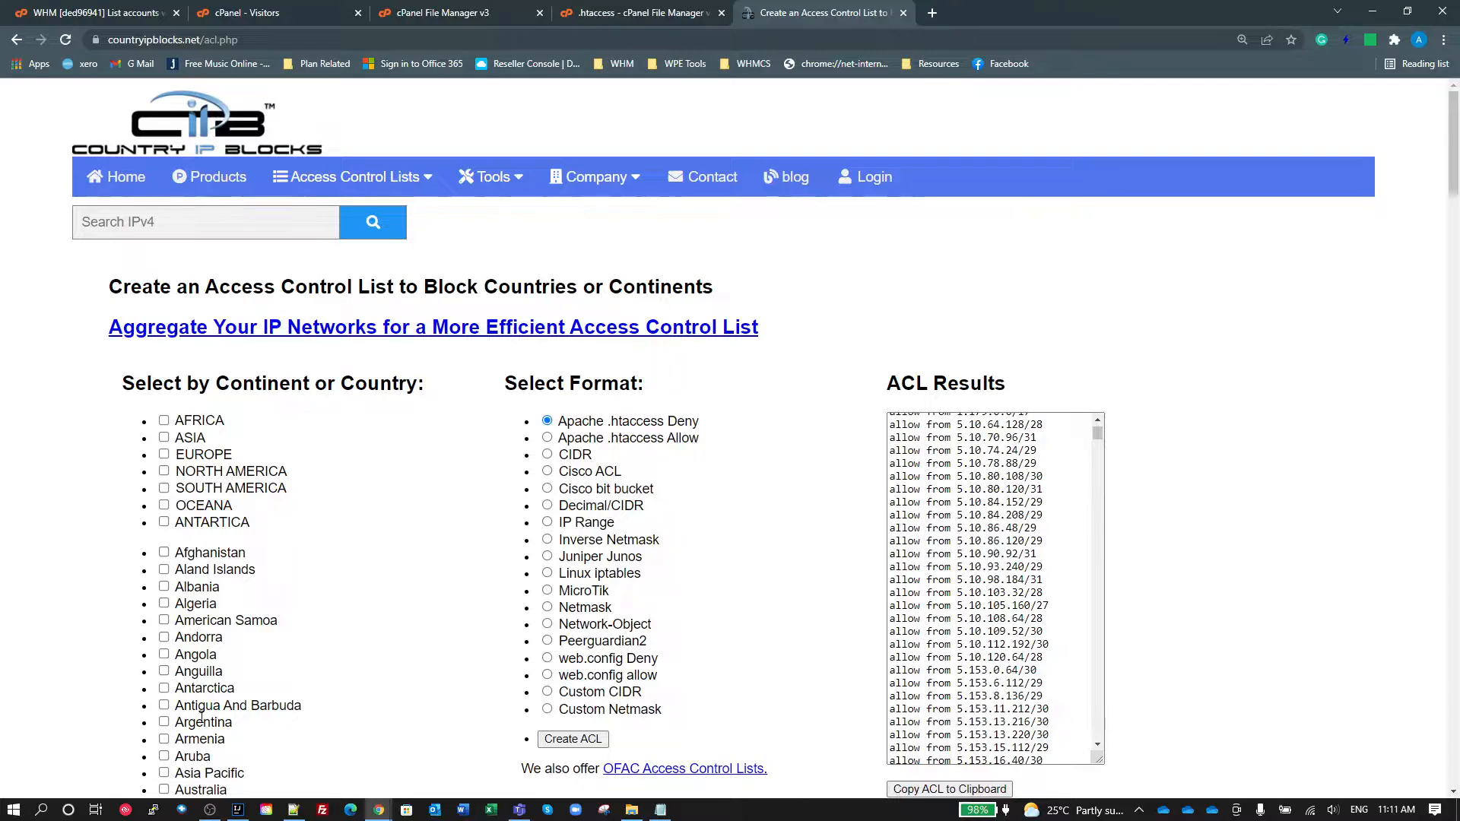
left_click(641, 12)
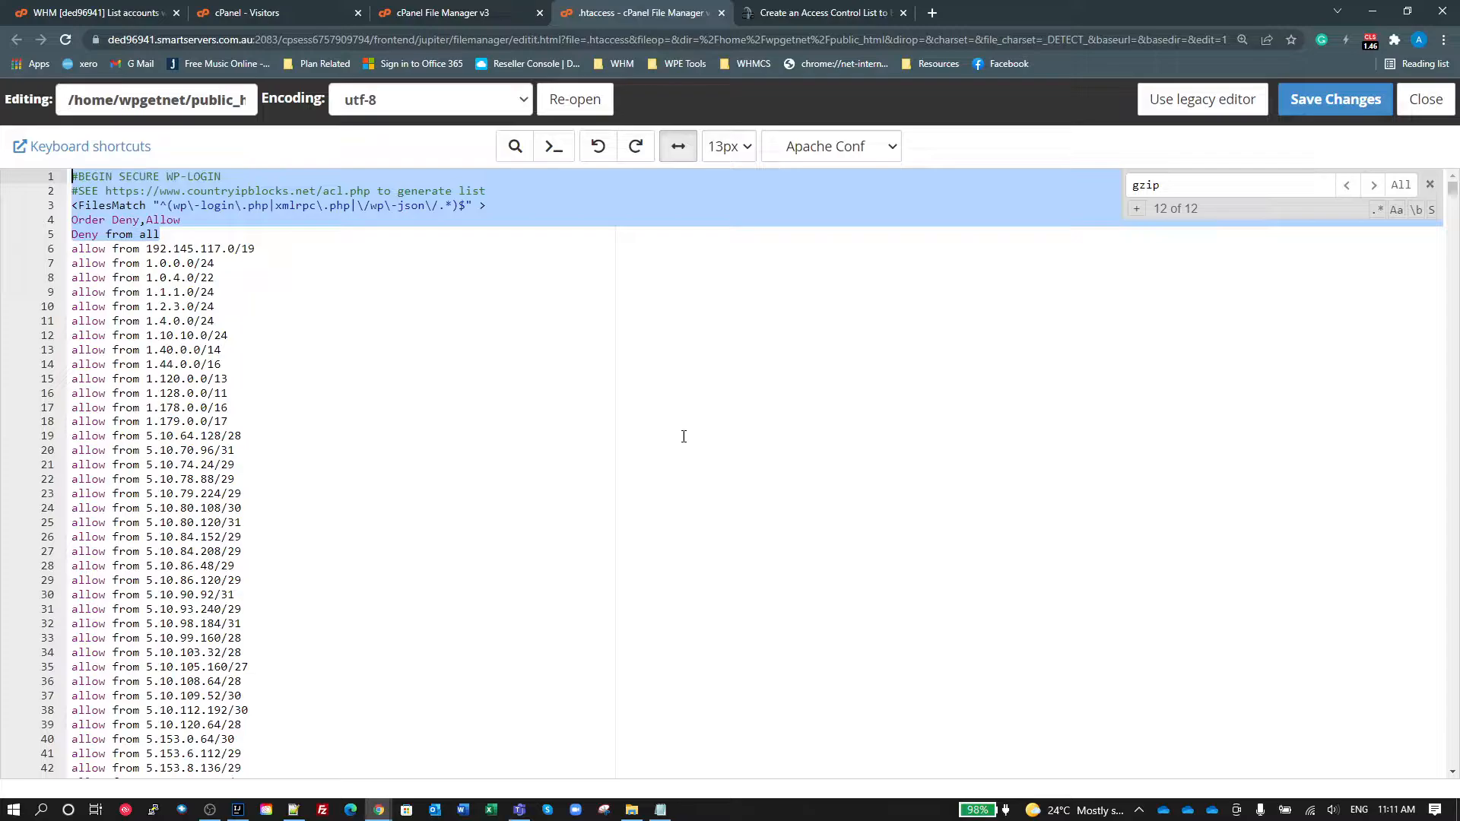
left_click(184, 218)
left_click_drag(106, 206, 140, 209)
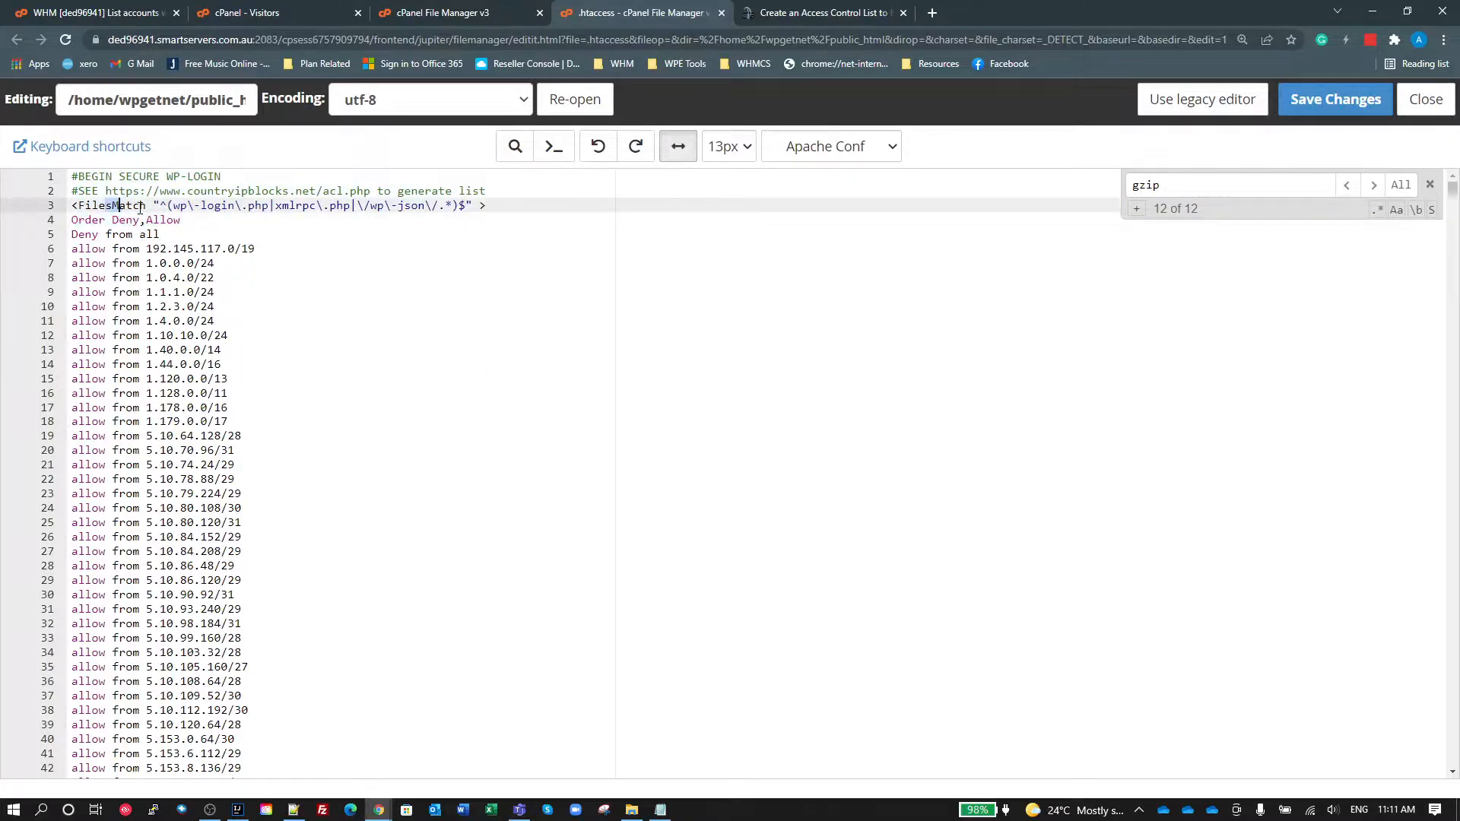
left_click(291, 261)
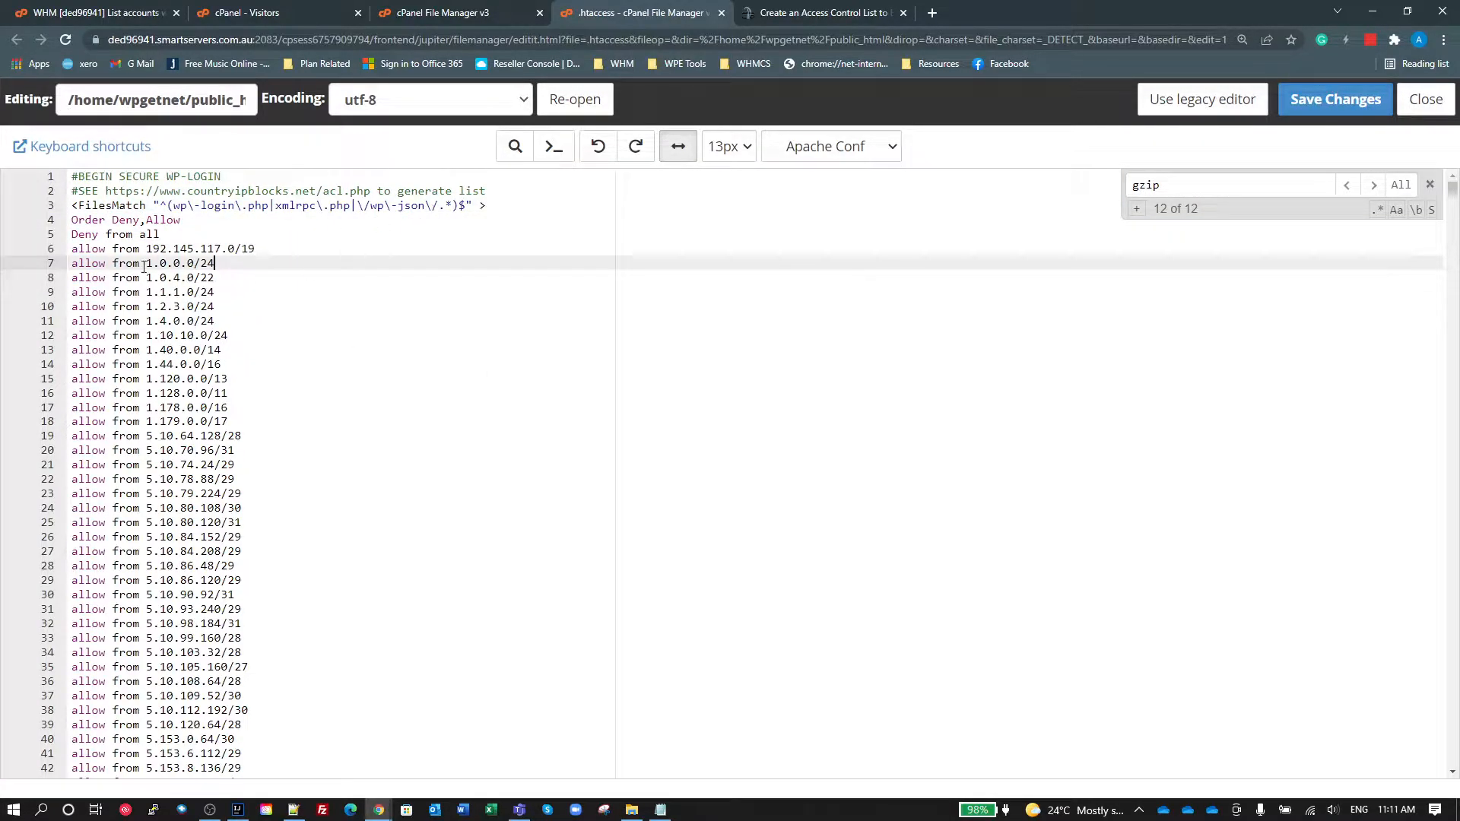
left_click_drag(129, 250, 221, 308)
left_click(252, 317)
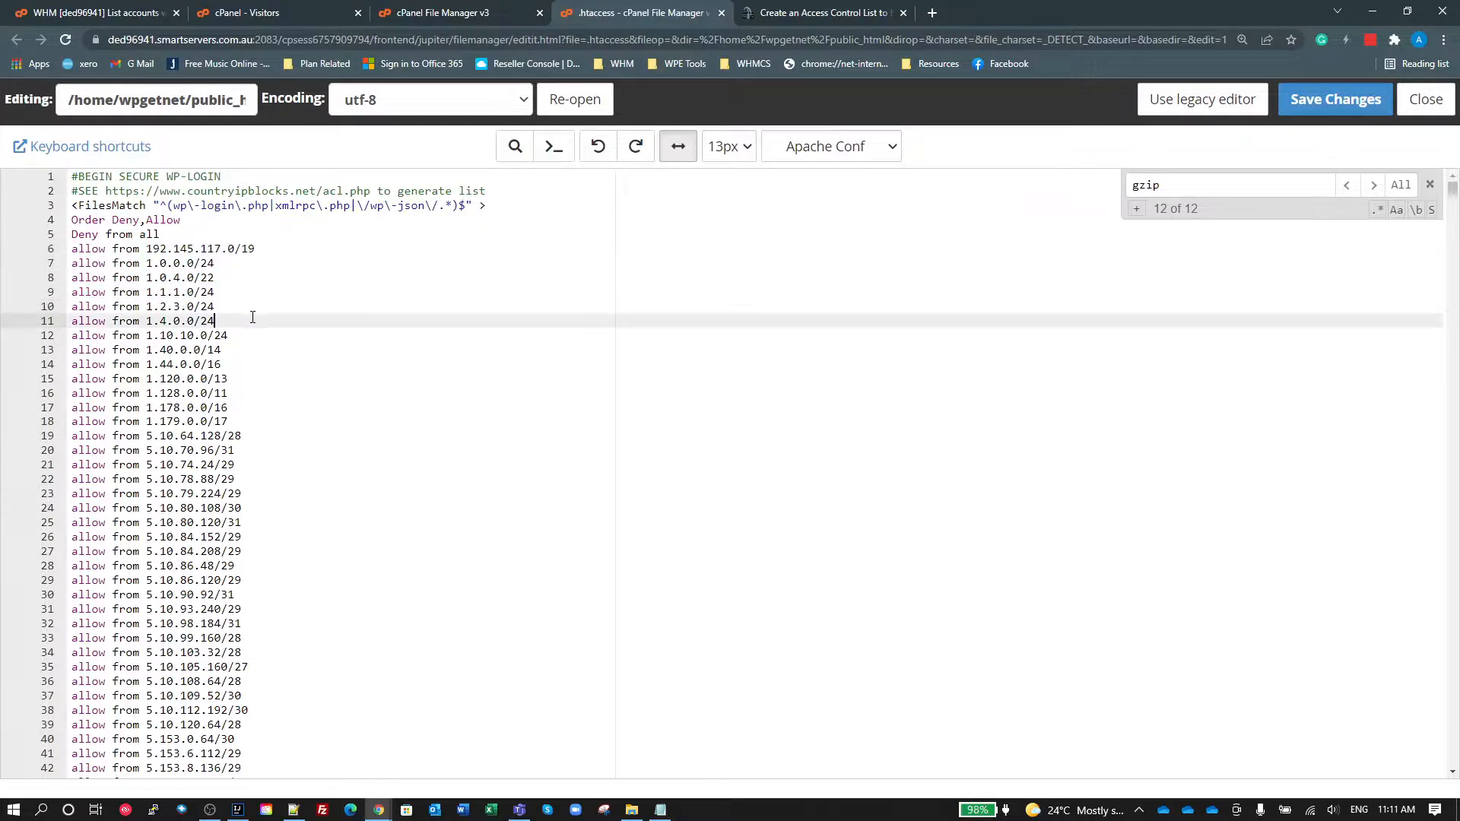
left_click(160, 232)
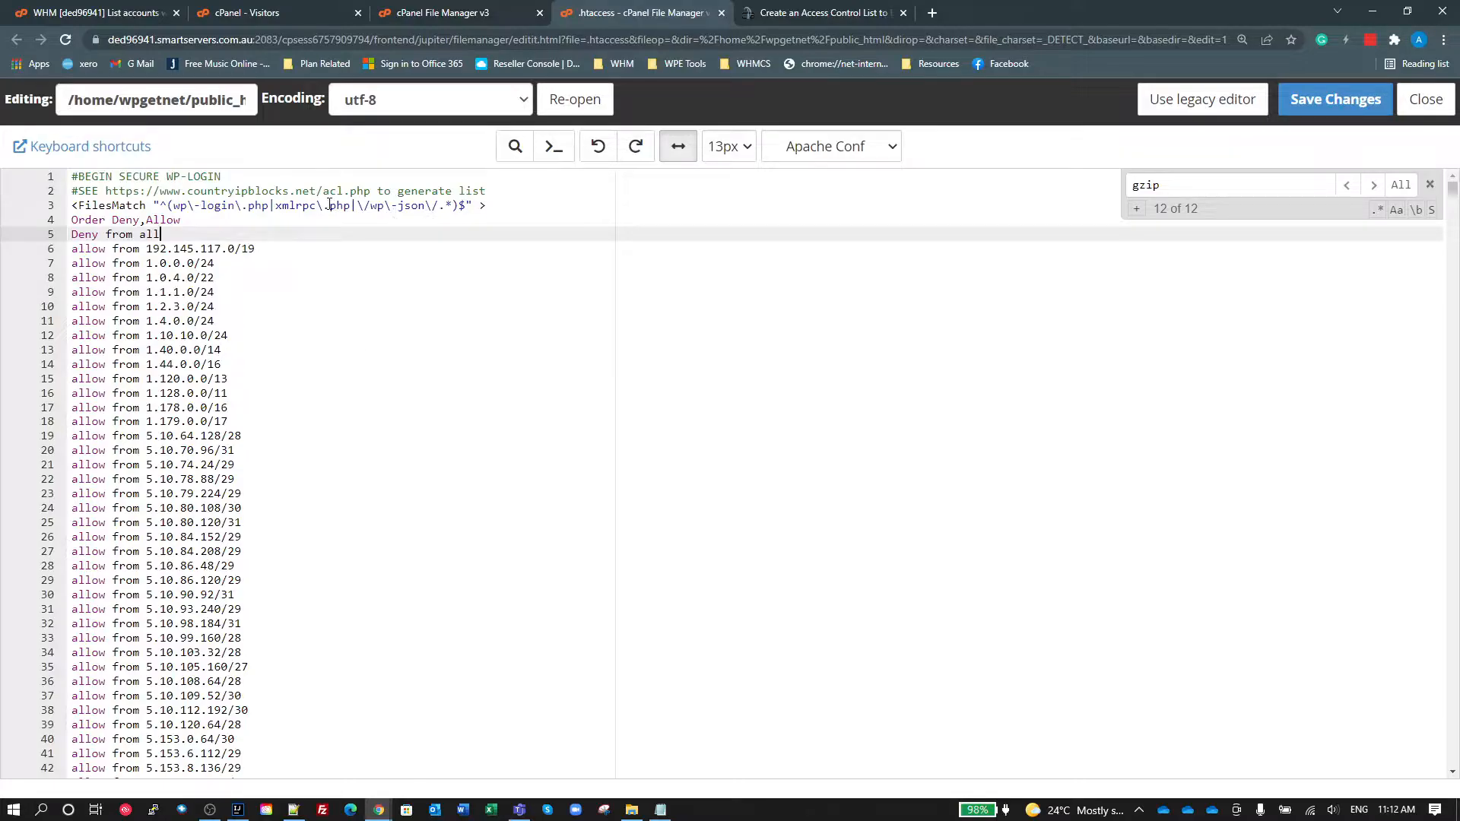
Step: Remove the escaped slash before wp\-json in the FilesMatch pattern and select the wp\-json part
left_click(361, 206)
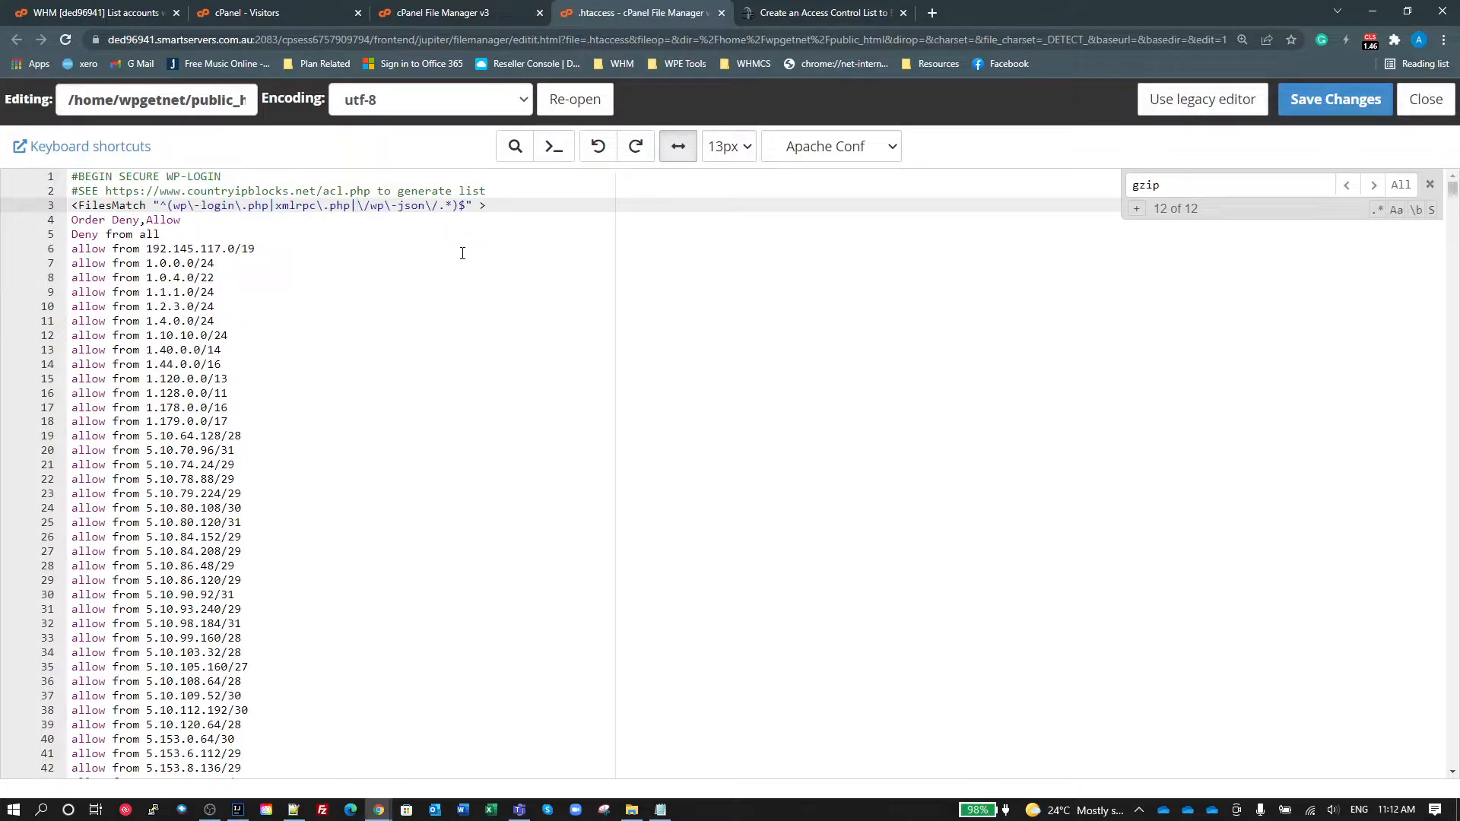
left_click(373, 205)
key("BackSpace")
key("BackSpace")
key("shift+Right")
key("shift+Right")
key("shift+Right")
key("shift+Right")
key("shift+Right")
key("shift+Right")
key("shift+Right")
key("shift+Right")
key("shift+Right")
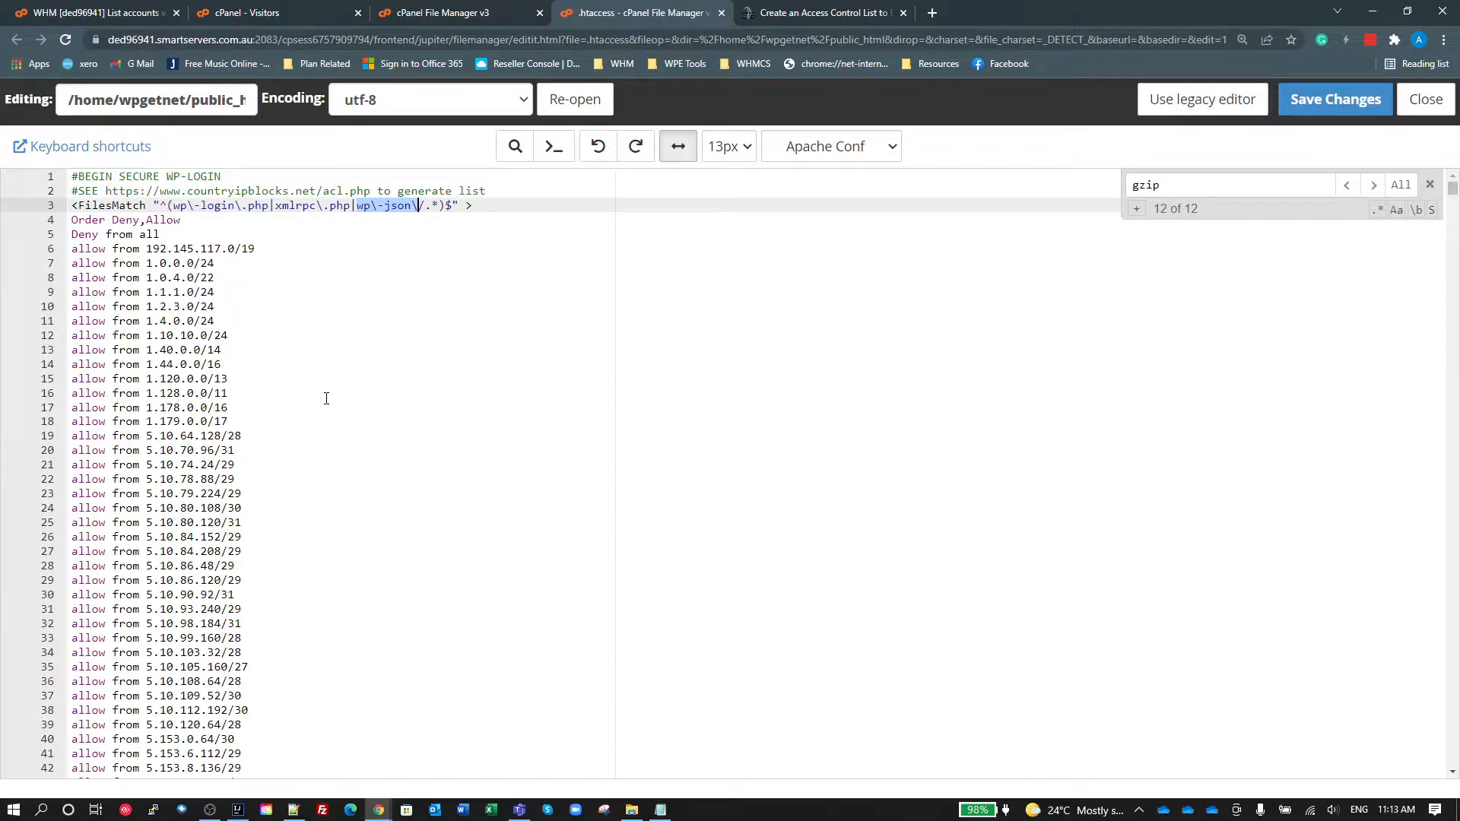
Step: Look over the allow list and highlight the 192.145.117.0/19 range in its first entry
scroll(326, 398, "down", 20)
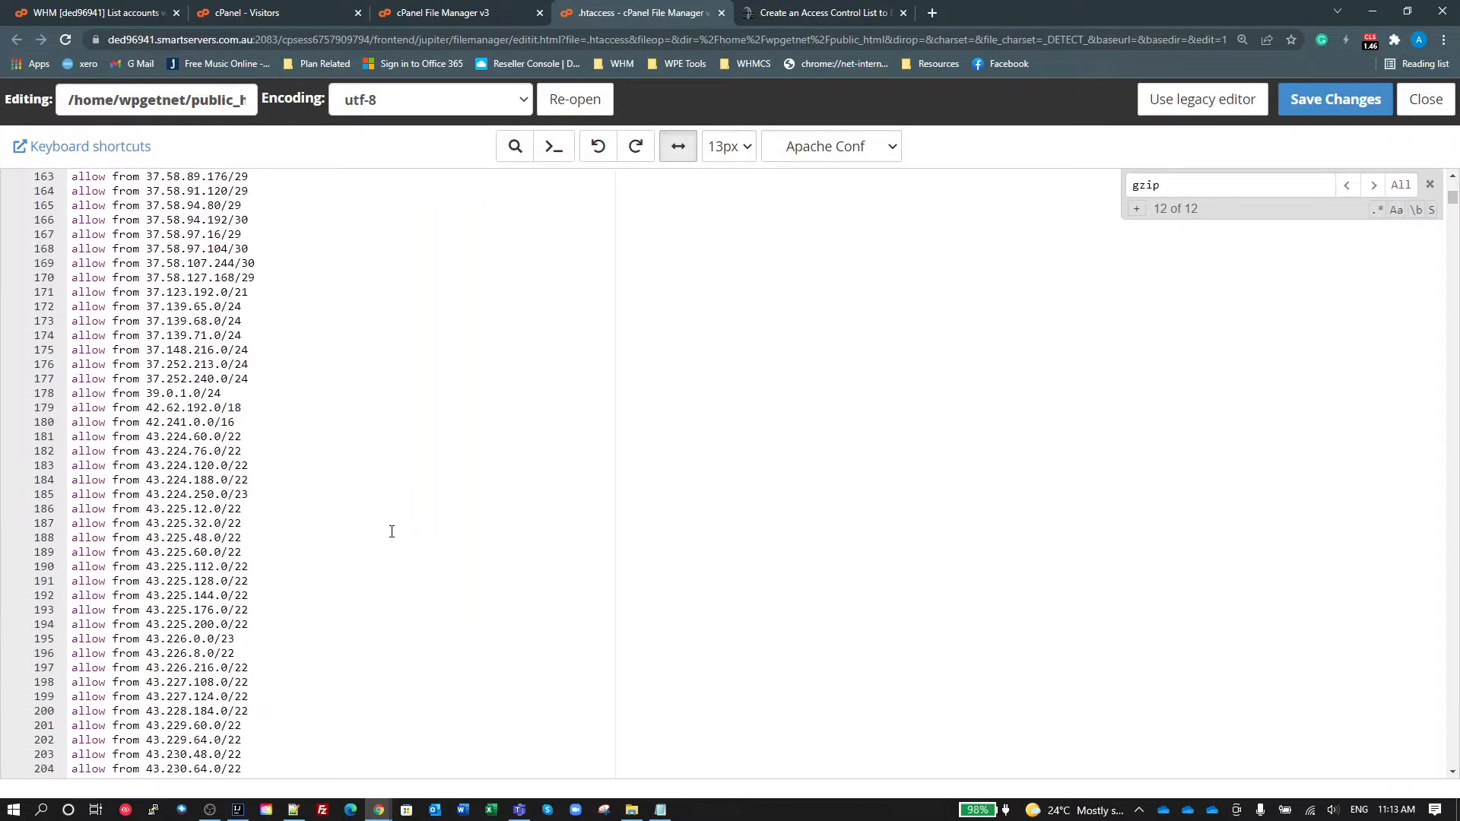
scroll(390, 530, "up", 20)
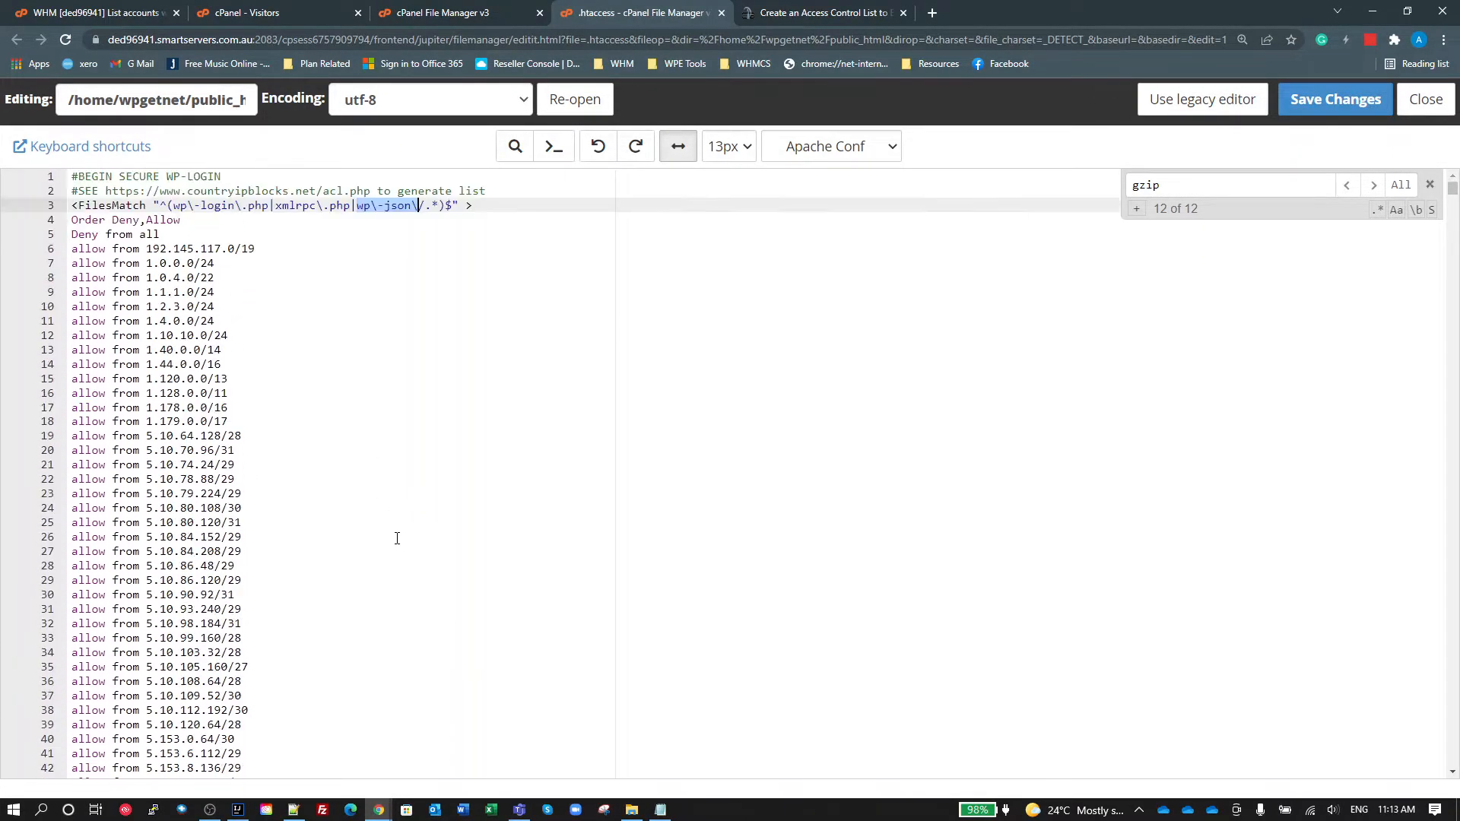
left_click(295, 281)
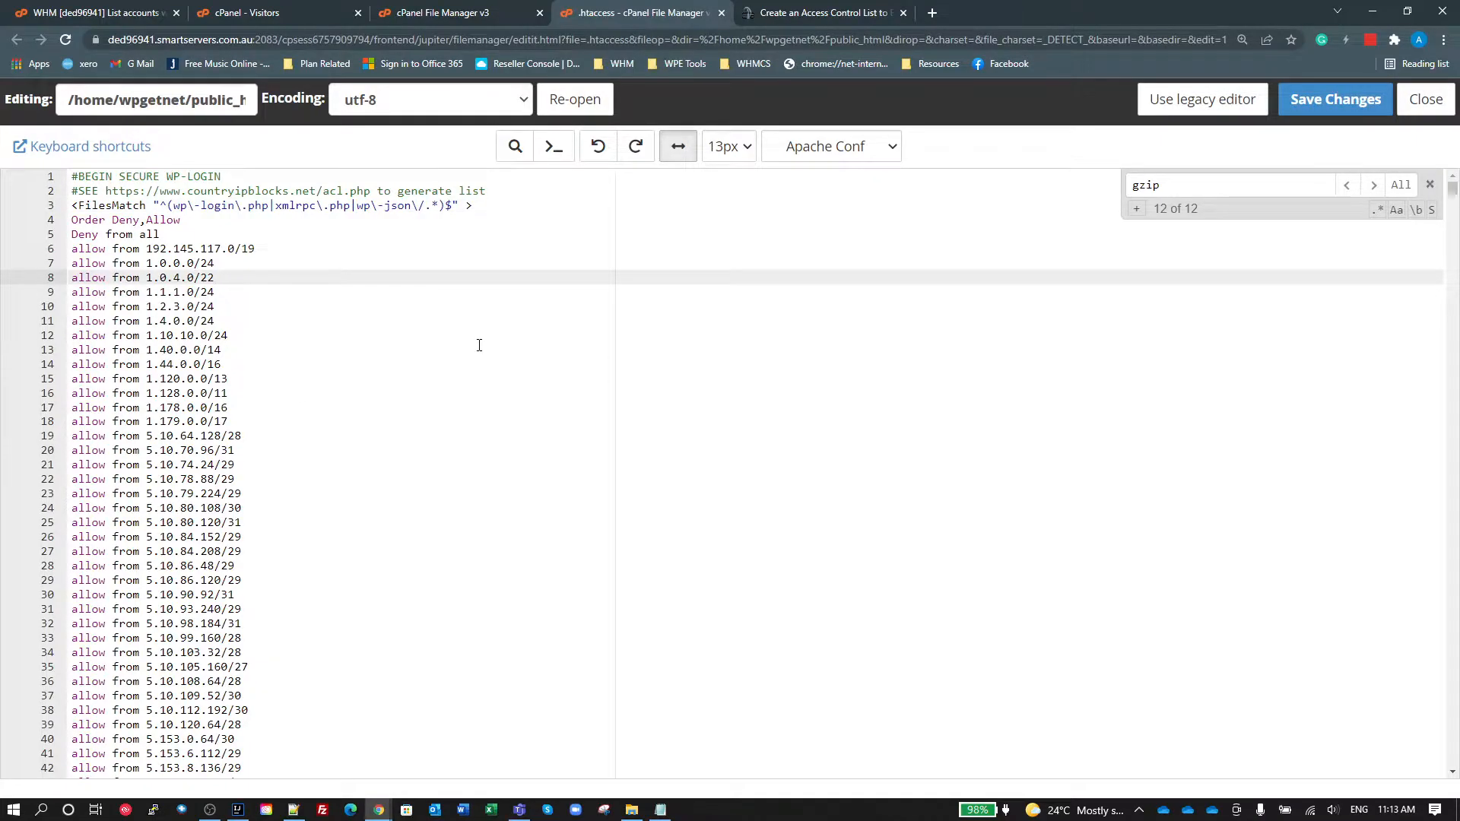
left_click_drag(146, 249, 258, 249)
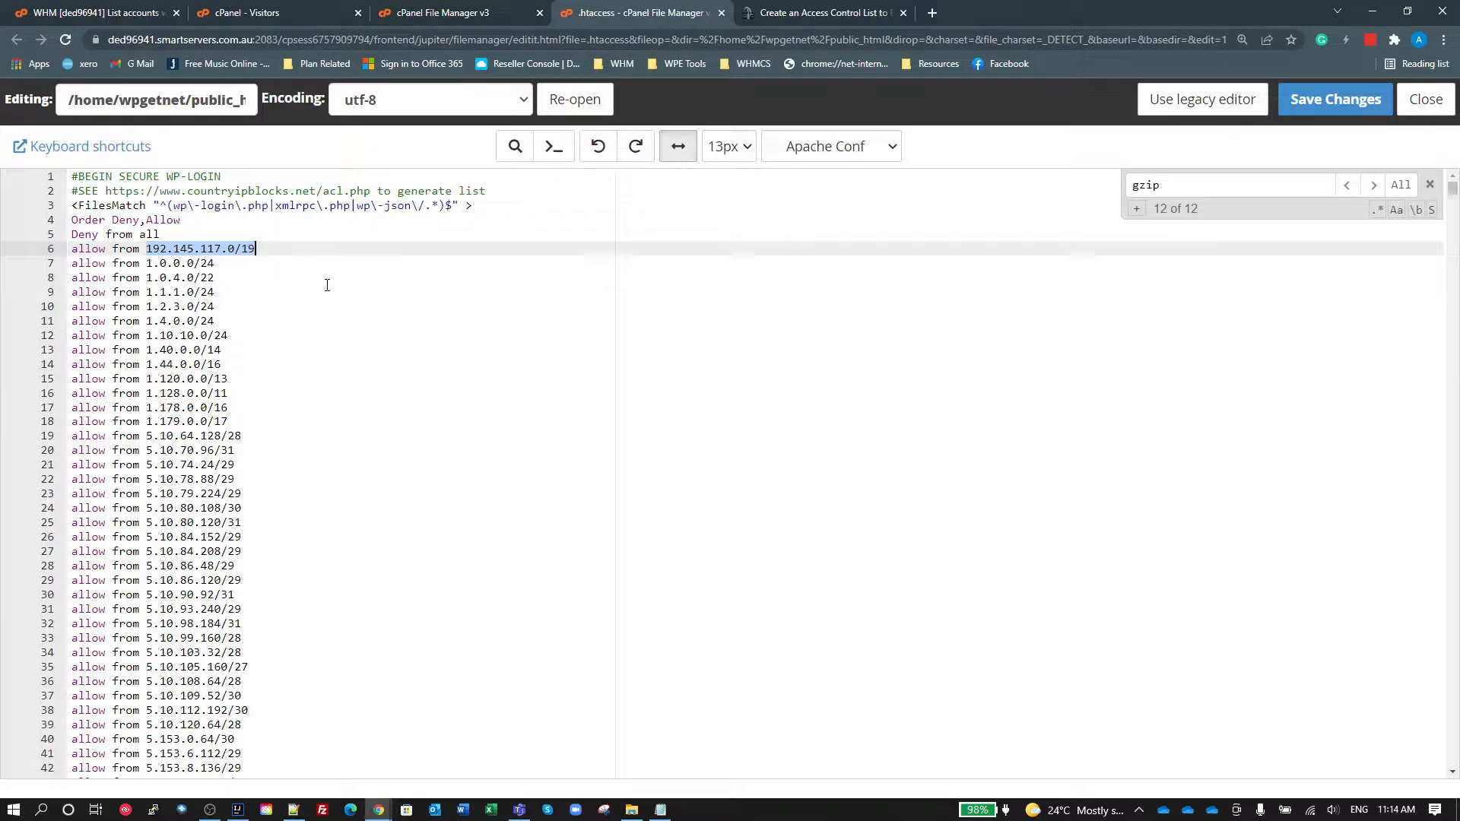
Step: Add the example line "allow from 1.2.3.1/24" below the 192.145.117.0/19 entry
left_click(283, 250)
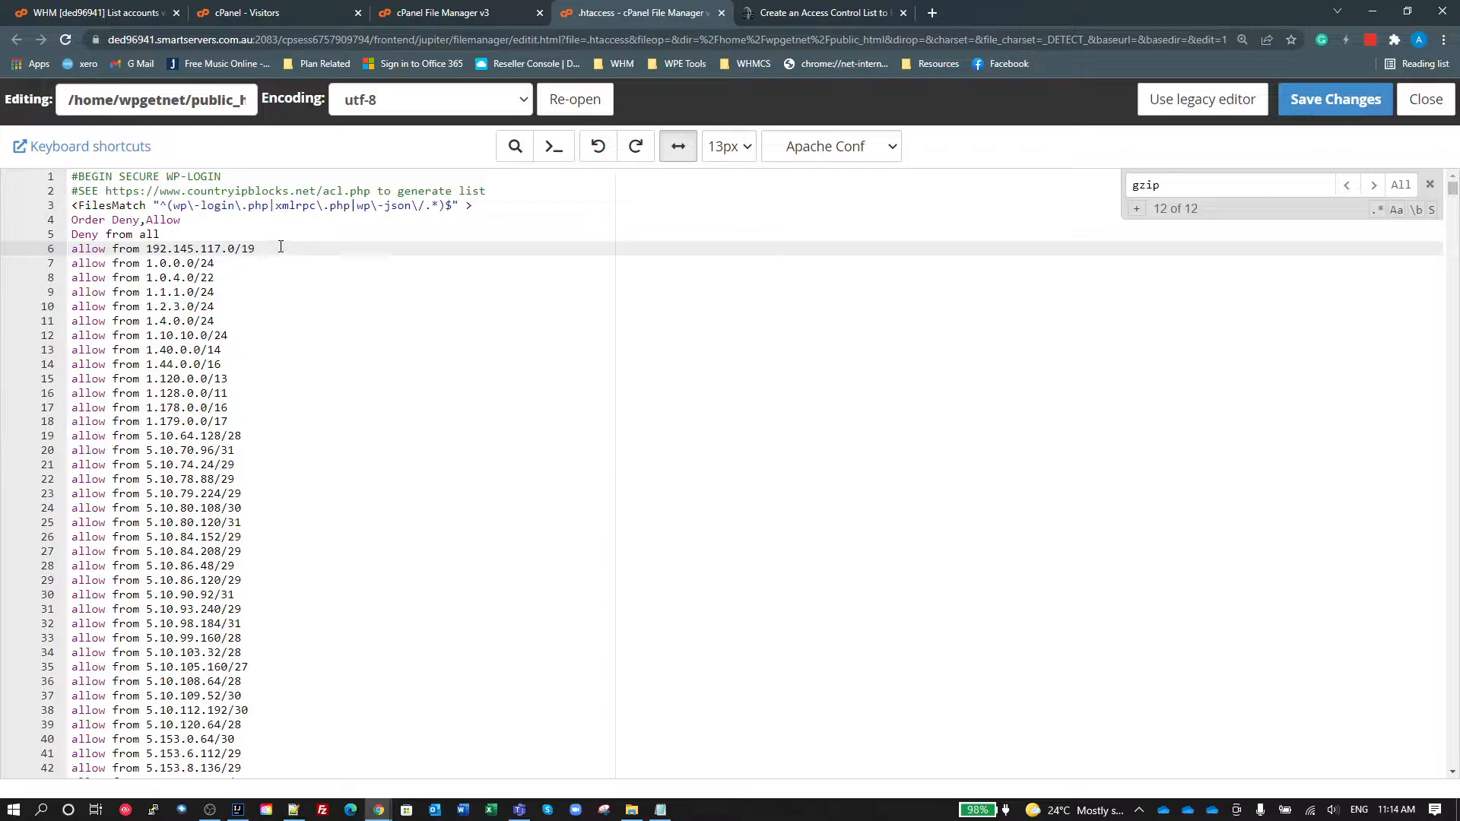
key("Return")
type("allow ")
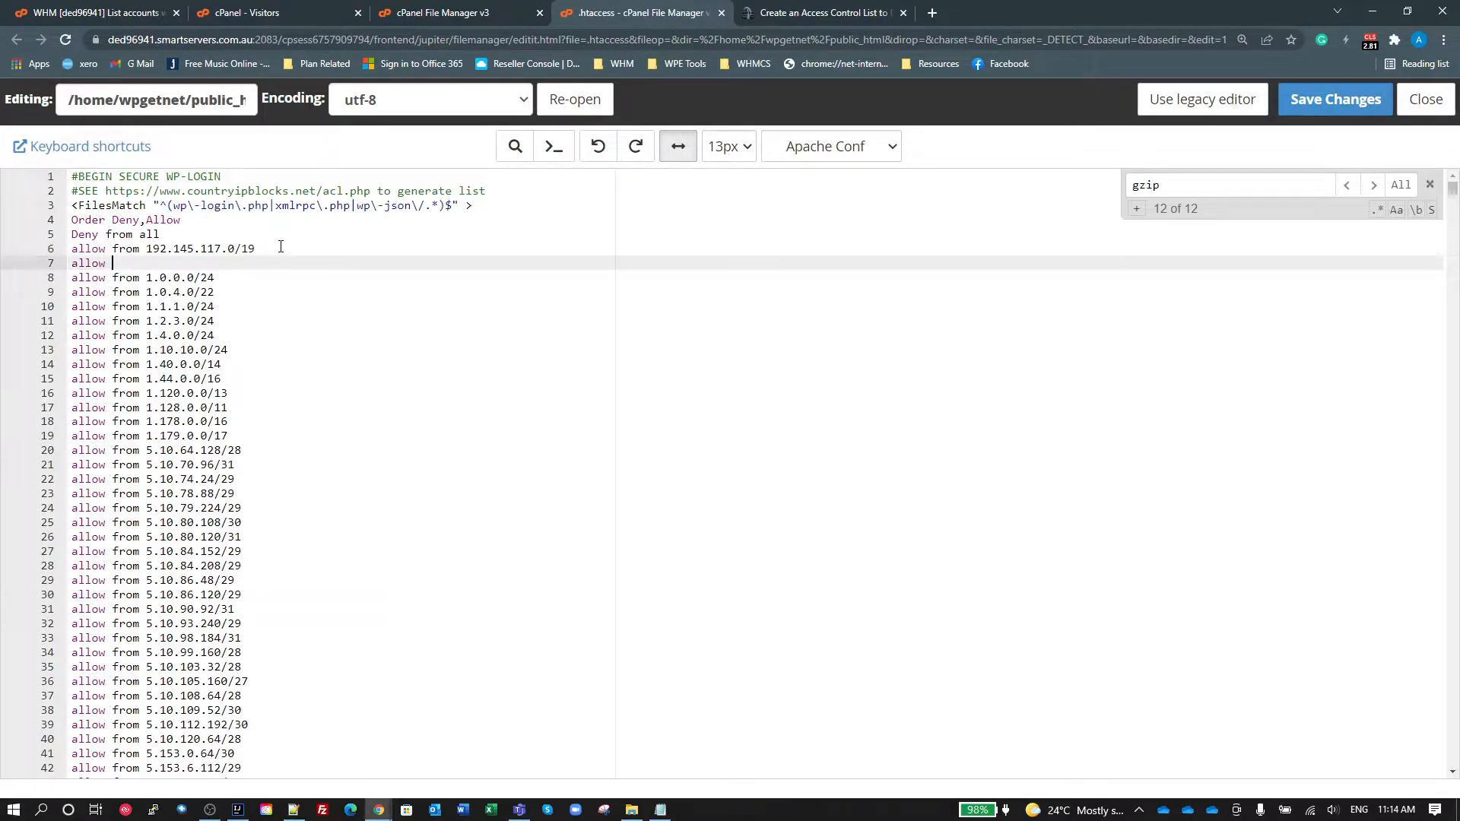
type("from 1.2.3.0/24/24")
double_click(191, 264)
type("1")
double_click(191, 263)
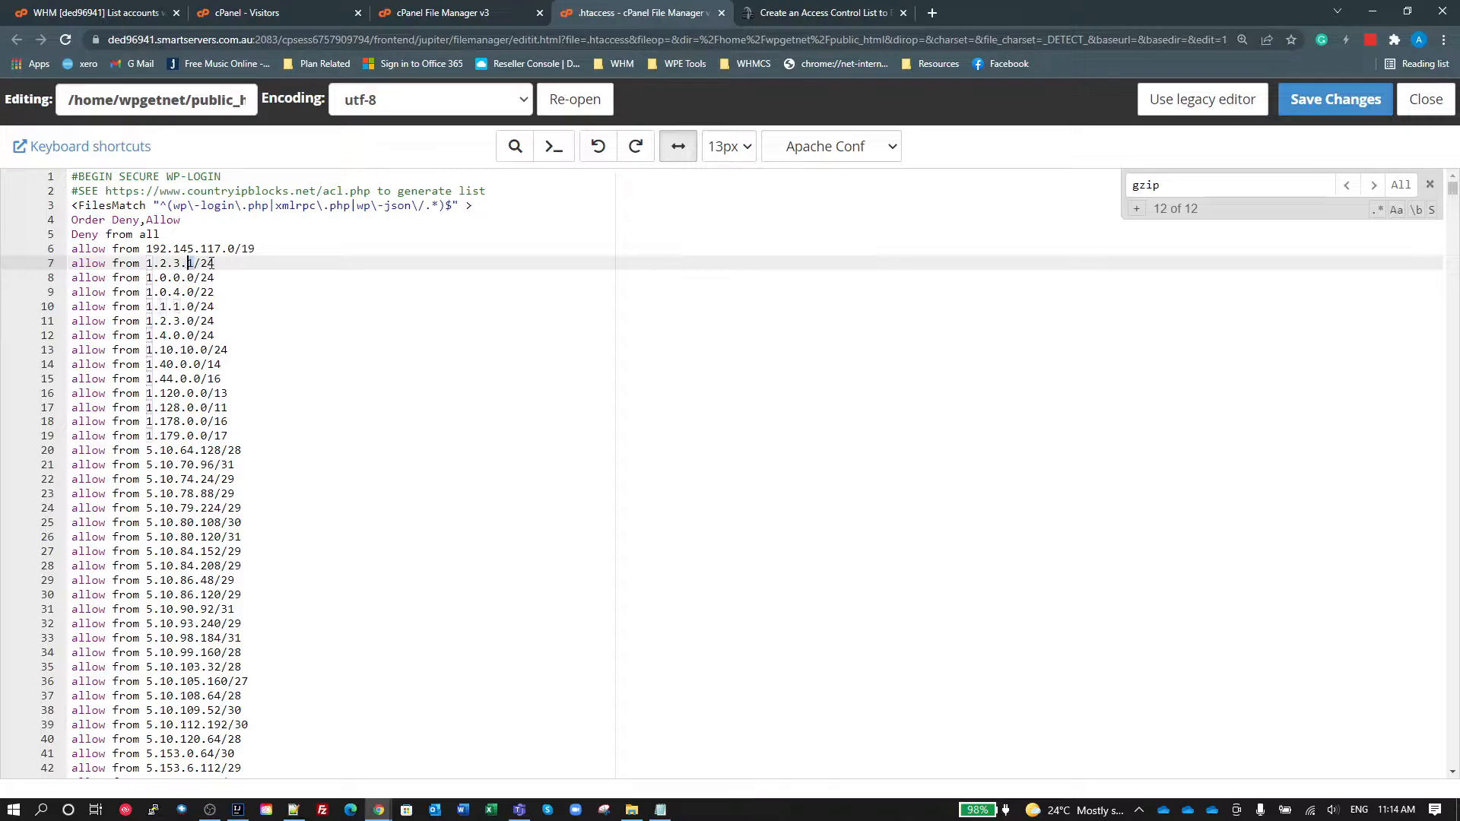
Step: Delete the example "allow from 1.2.3.1/24" line from the allow list
left_click(220, 262)
left_click_drag(216, 263, 71, 263)
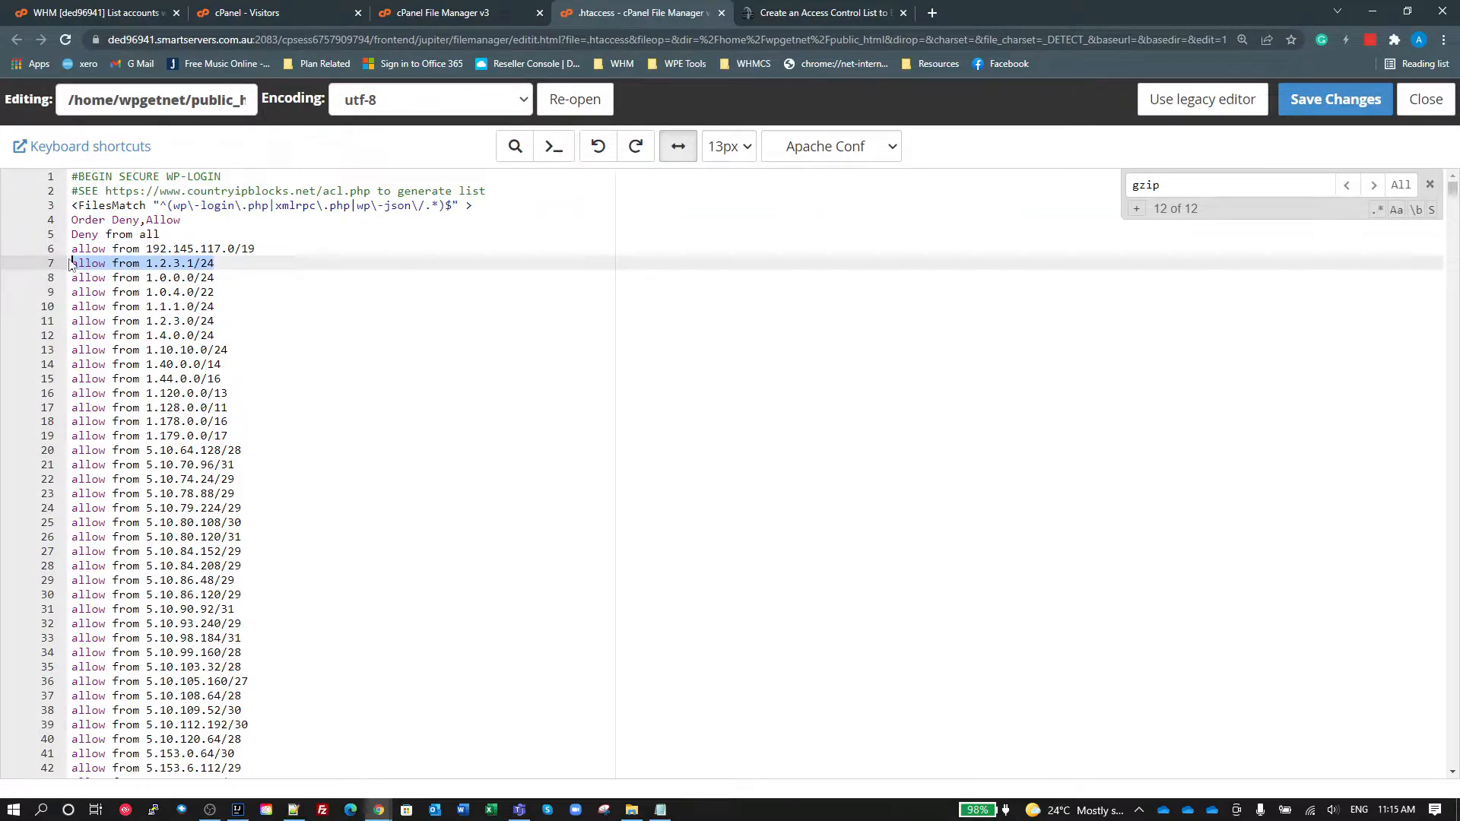
key("BackSpace")
key("BackSpace")
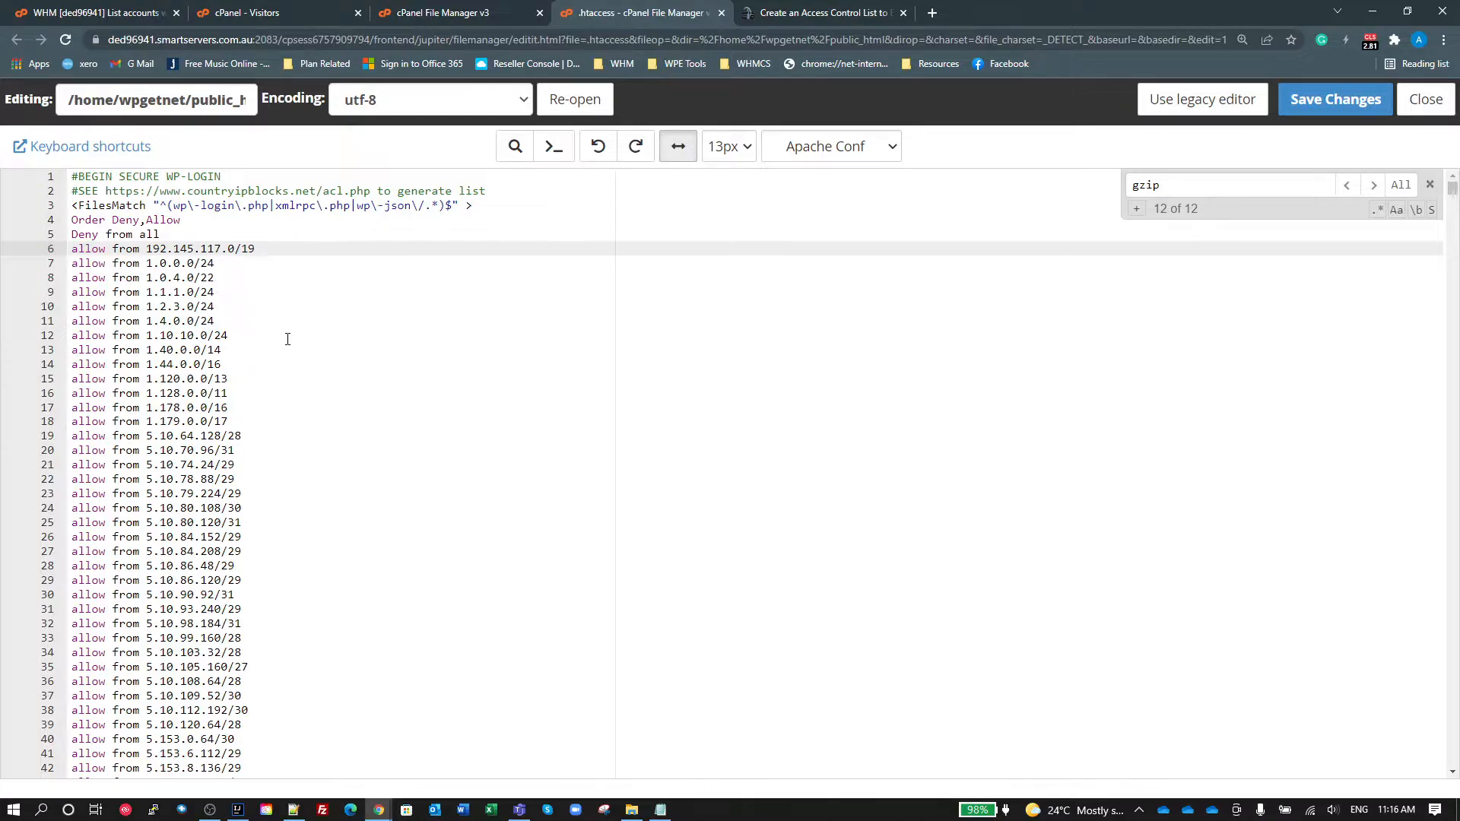
Step: Look through the allow list down to its last IP ranges and on to the directives that follow it
scroll(383, 427, "down", 5)
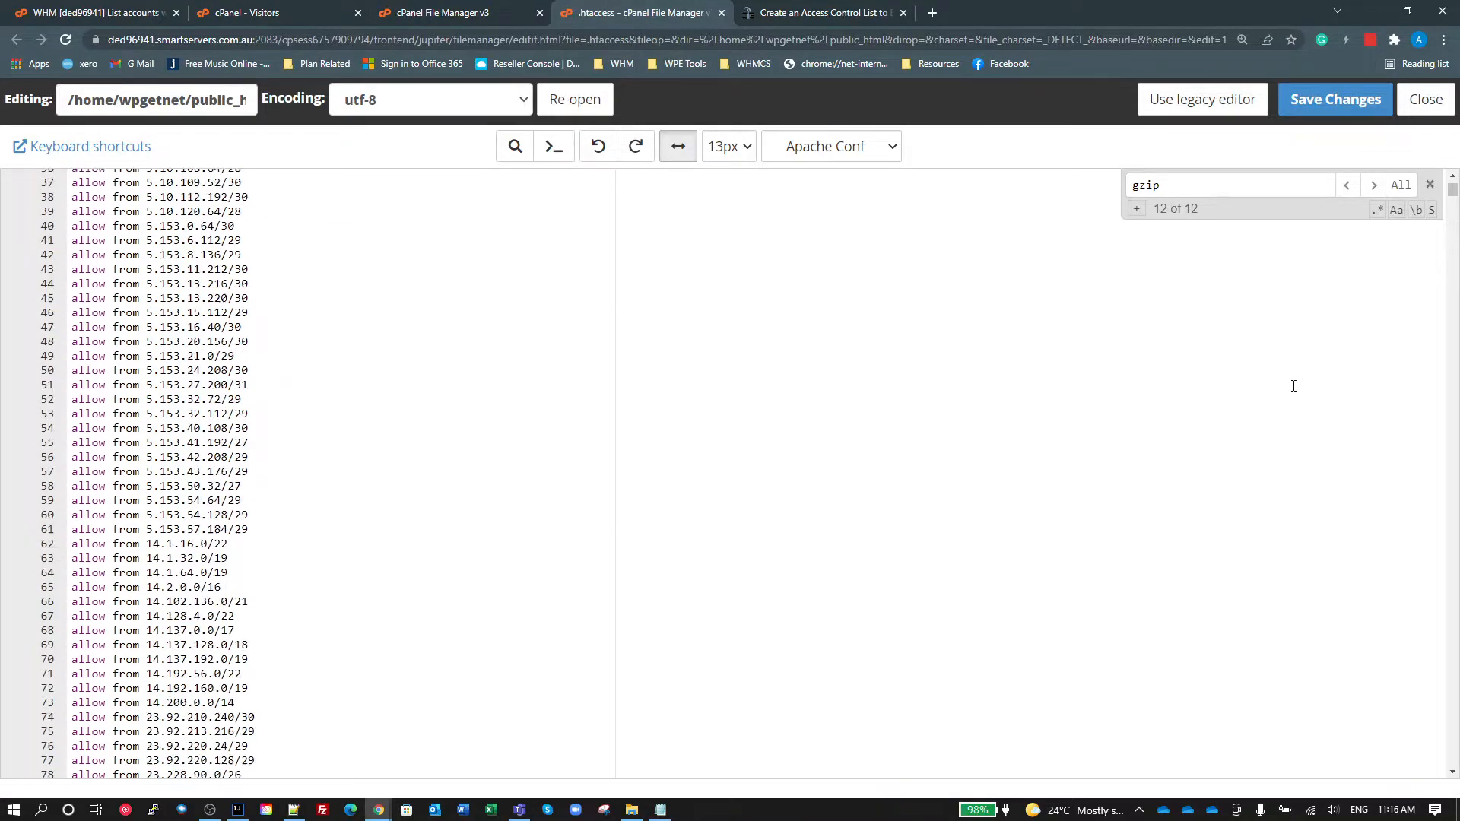
scroll(1294, 386, "down", 20)
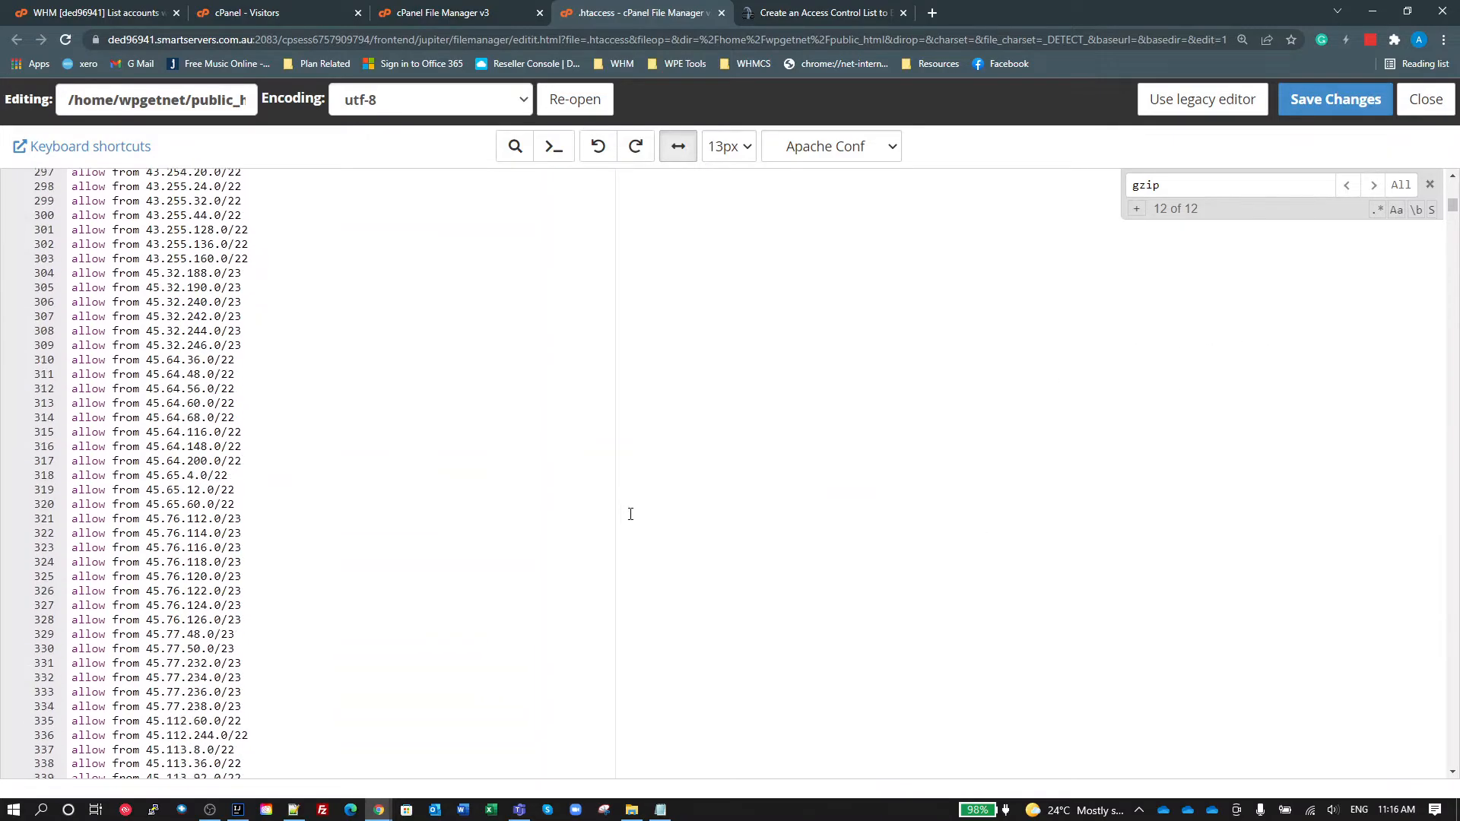
scroll(630, 514, "down", 20)
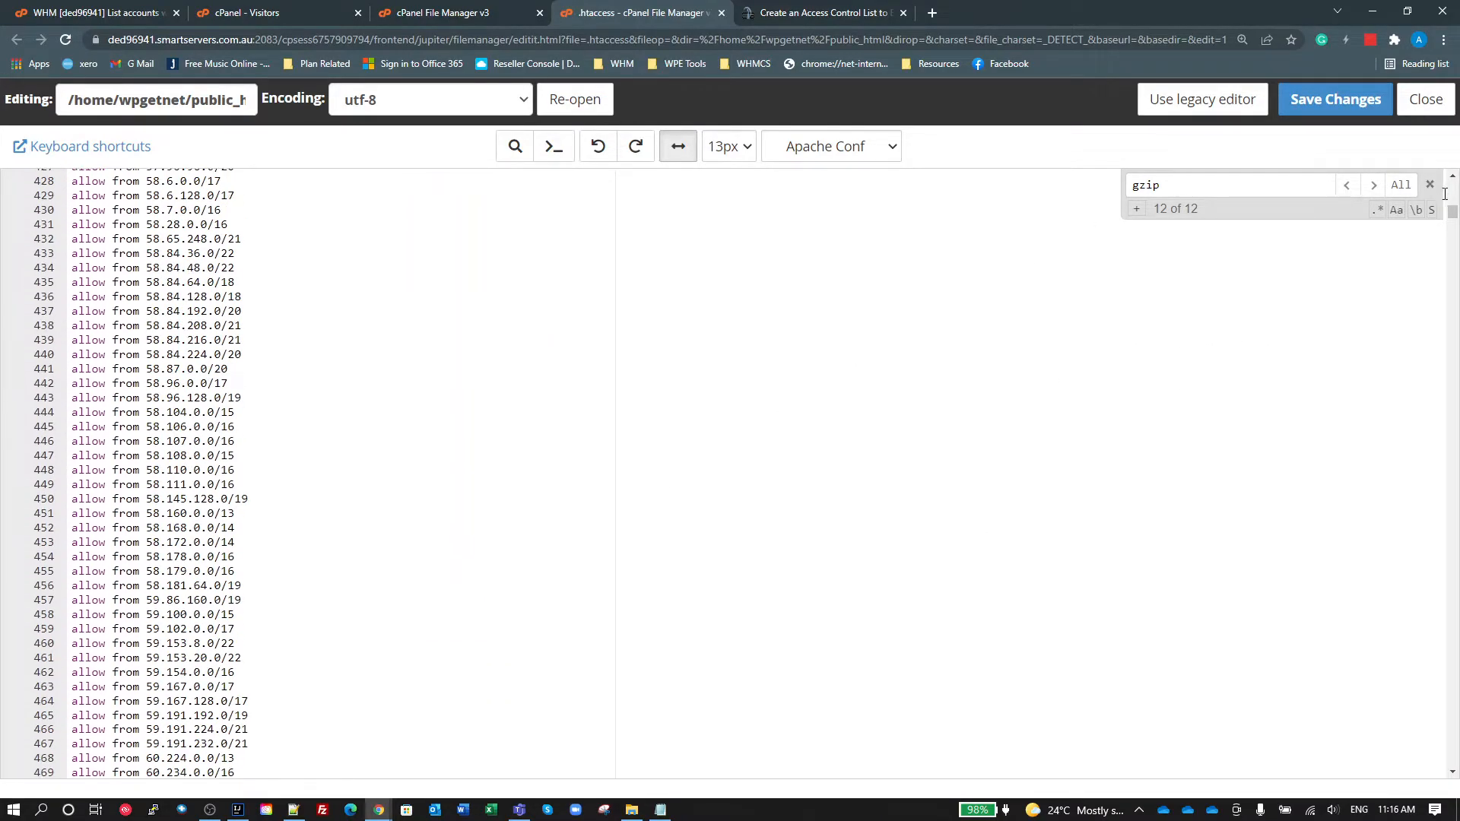
left_click_drag(1450, 213, 1377, 752)
scroll(1011, 602, "down", 20)
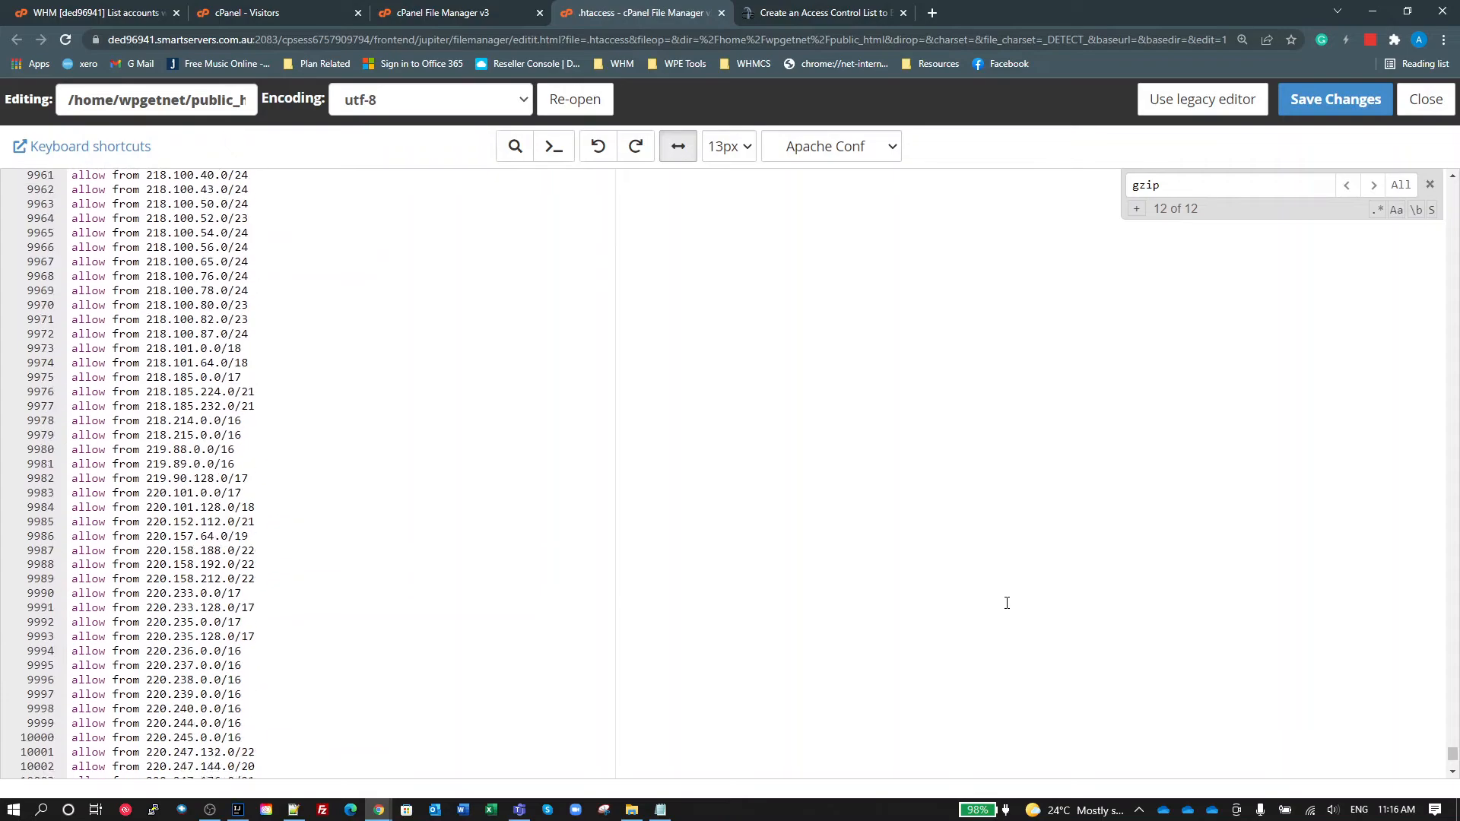
scroll(1021, 595, "down", 6)
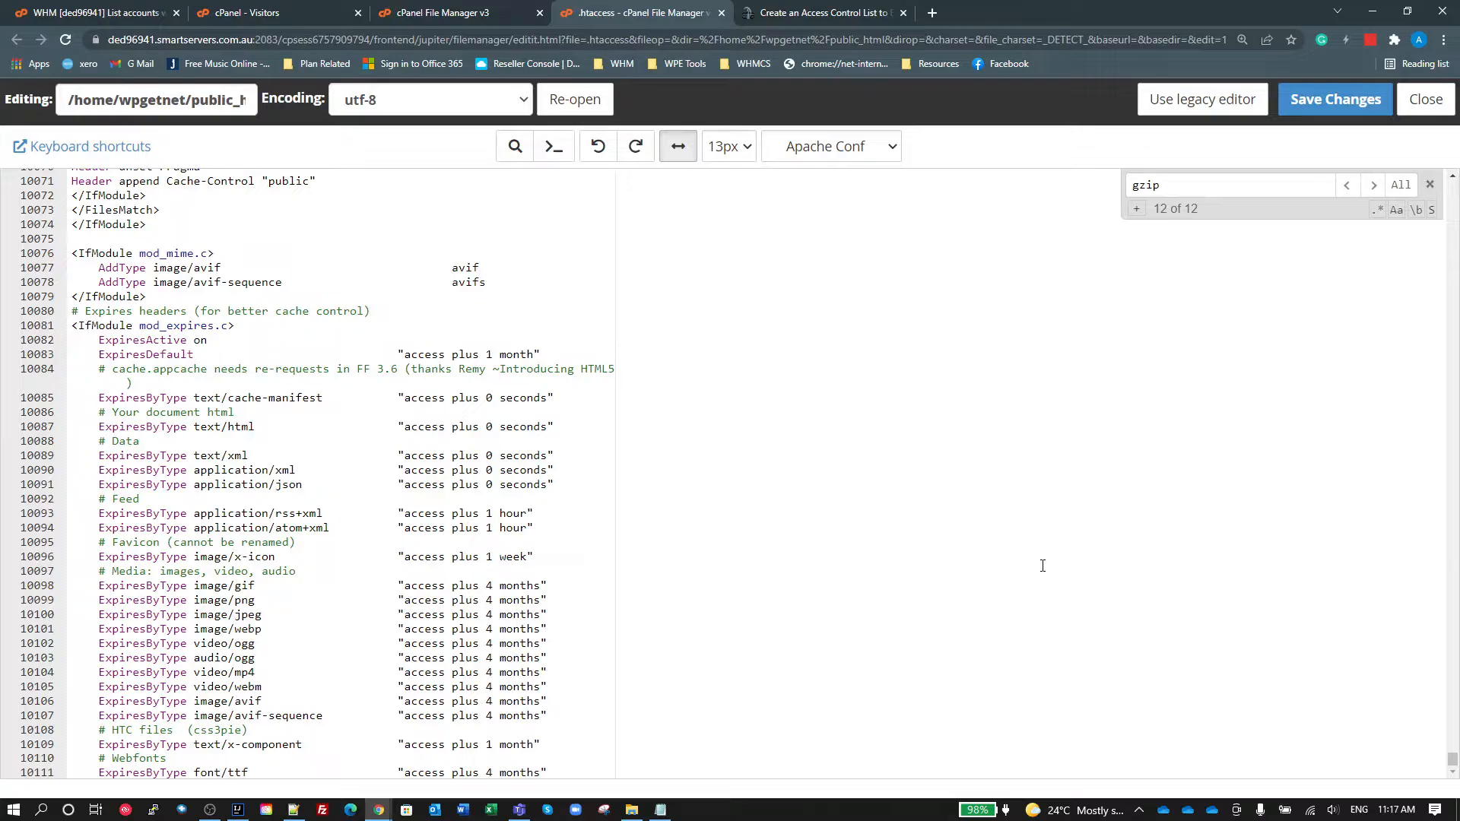
Step: Examine the WP Rocket caching, expiry and gzip directives, and highlight the final rewrite conditions and rule of its mod_rewrite block
scroll(654, 378, "up", 3)
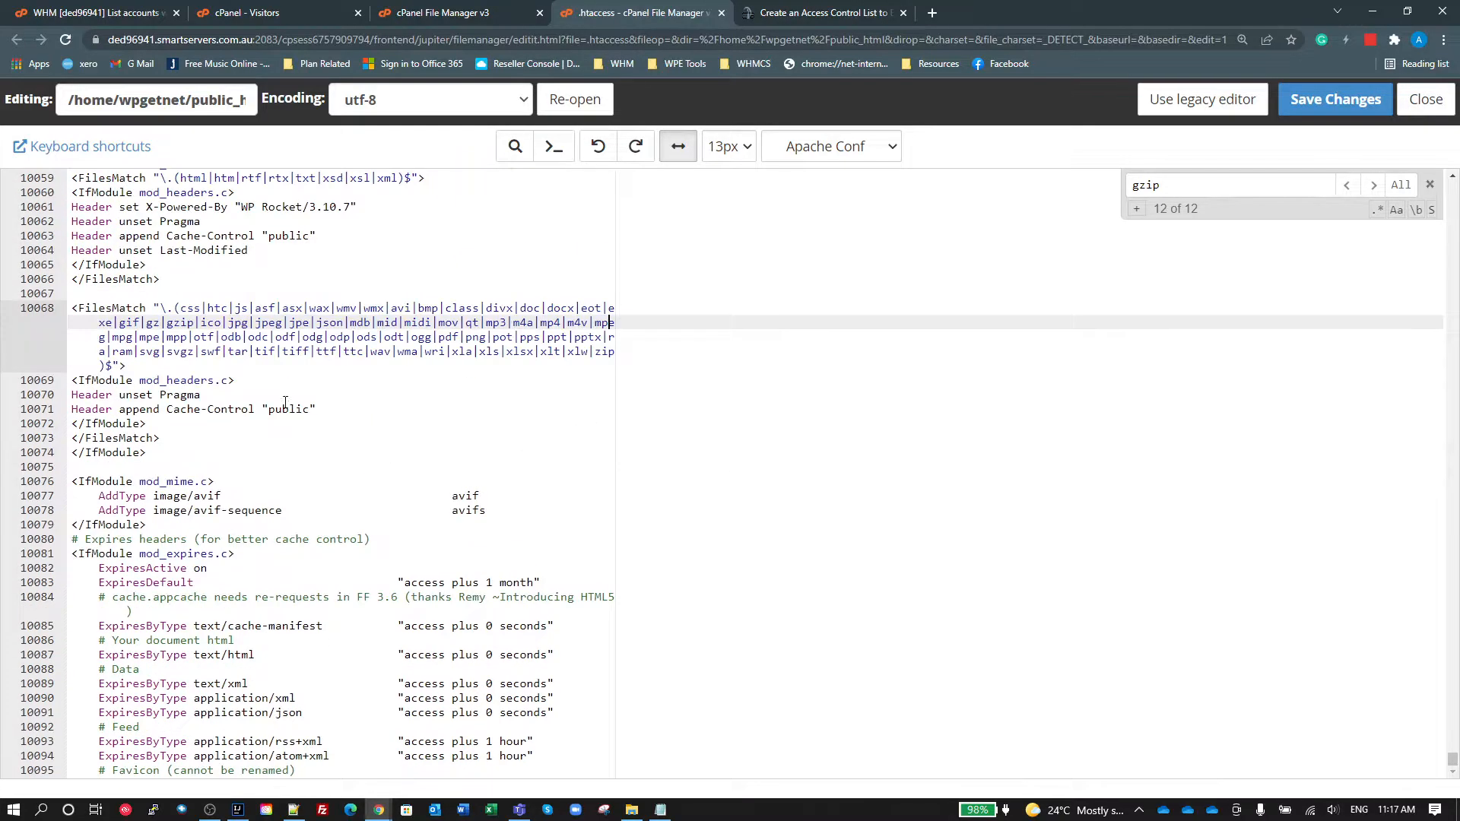
scroll(294, 437, "down", 6)
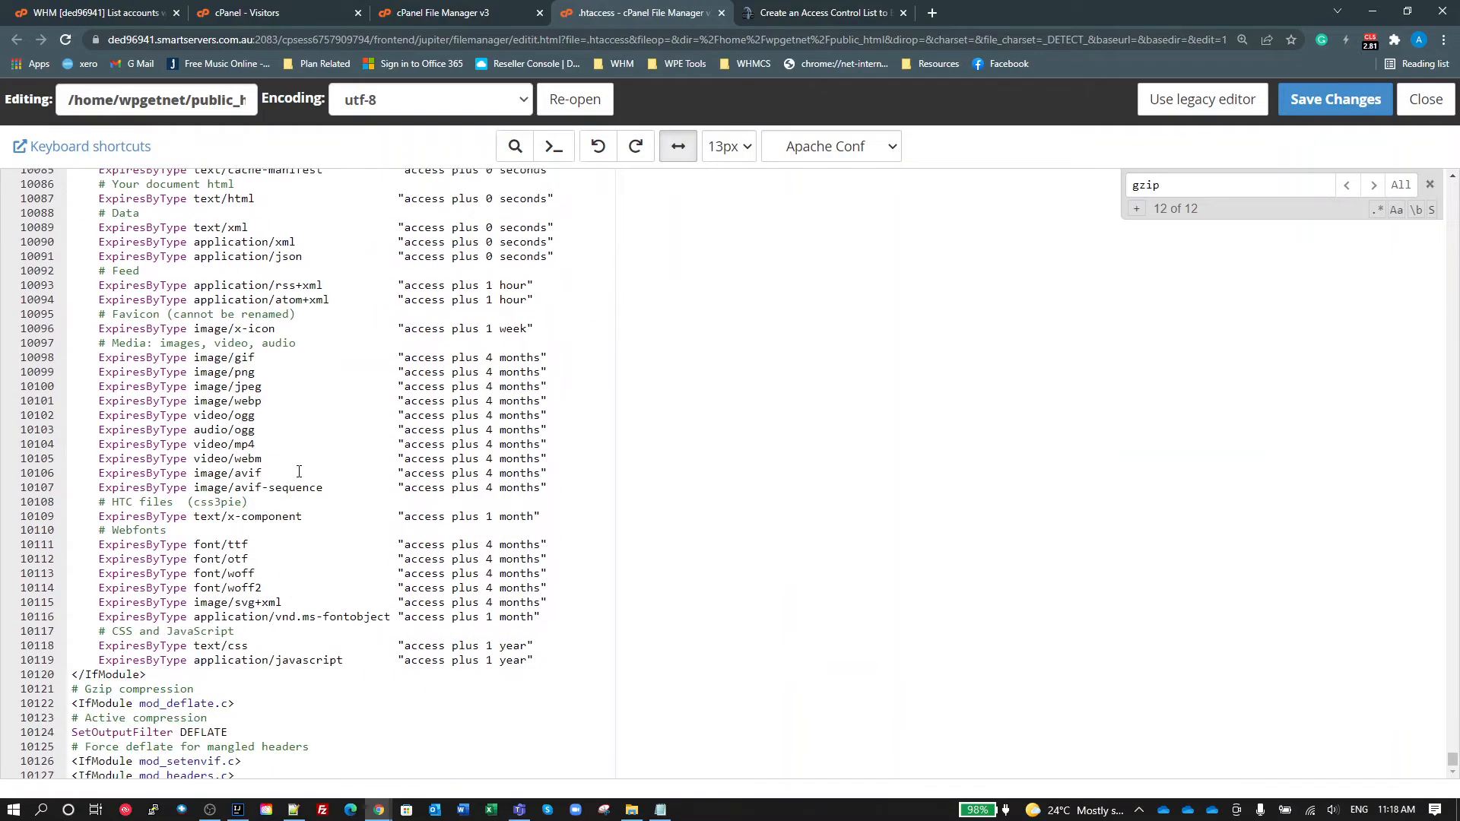
scroll(298, 471, "up", 2)
scroll(380, 434, "down", 2)
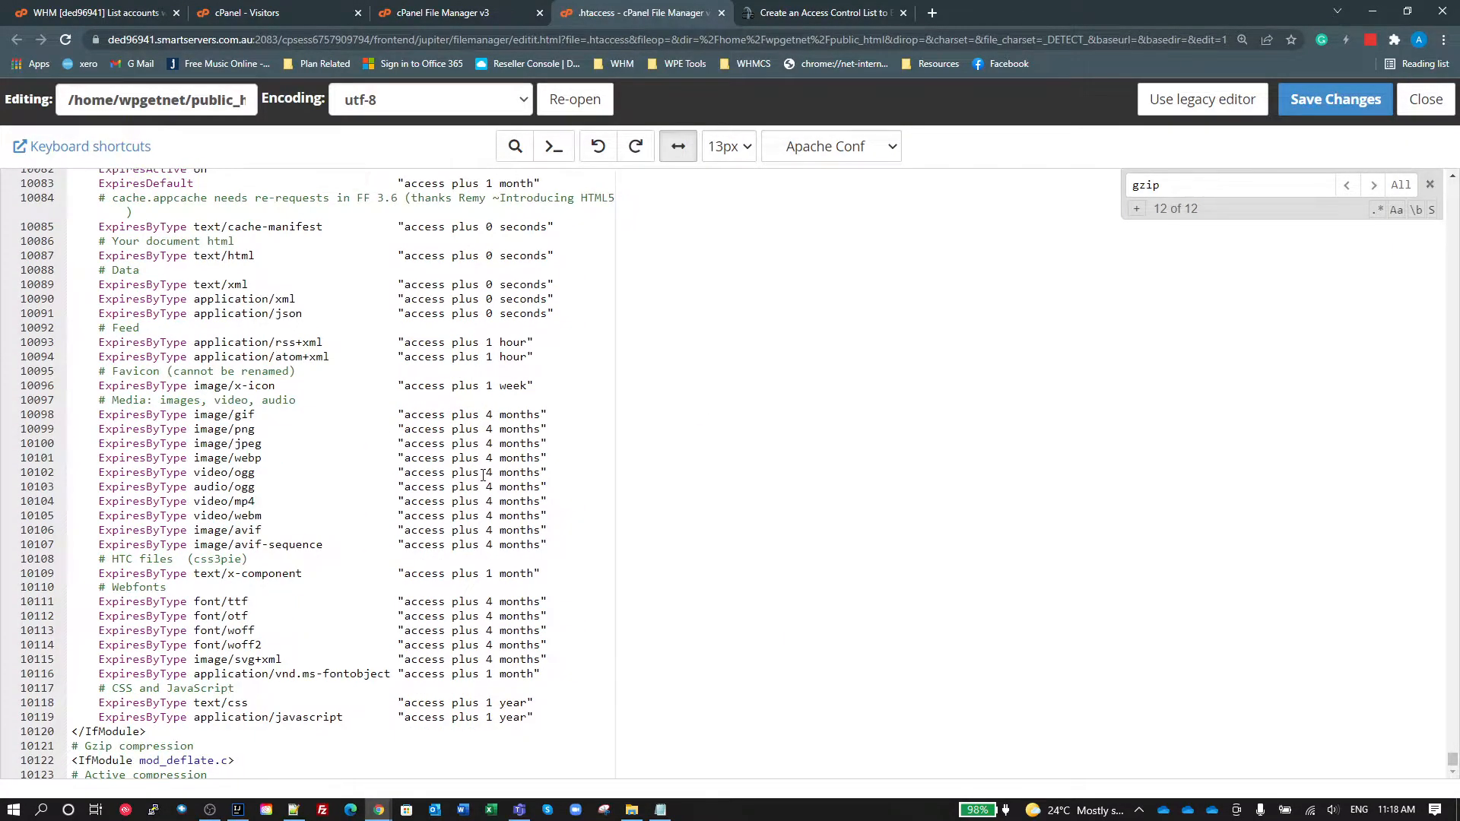
scroll(483, 475, "down", 5)
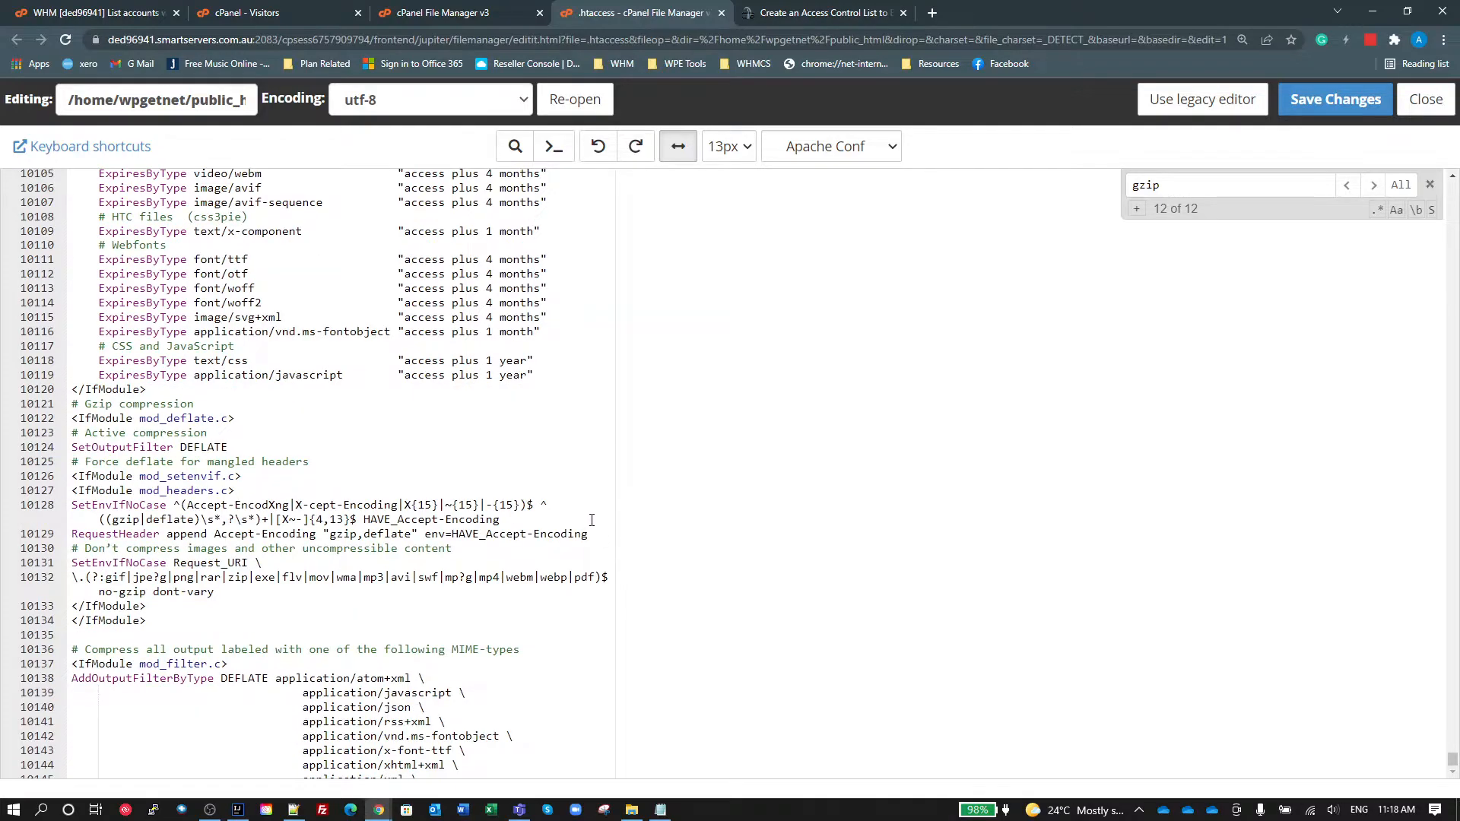
scroll(591, 520, "down", 1)
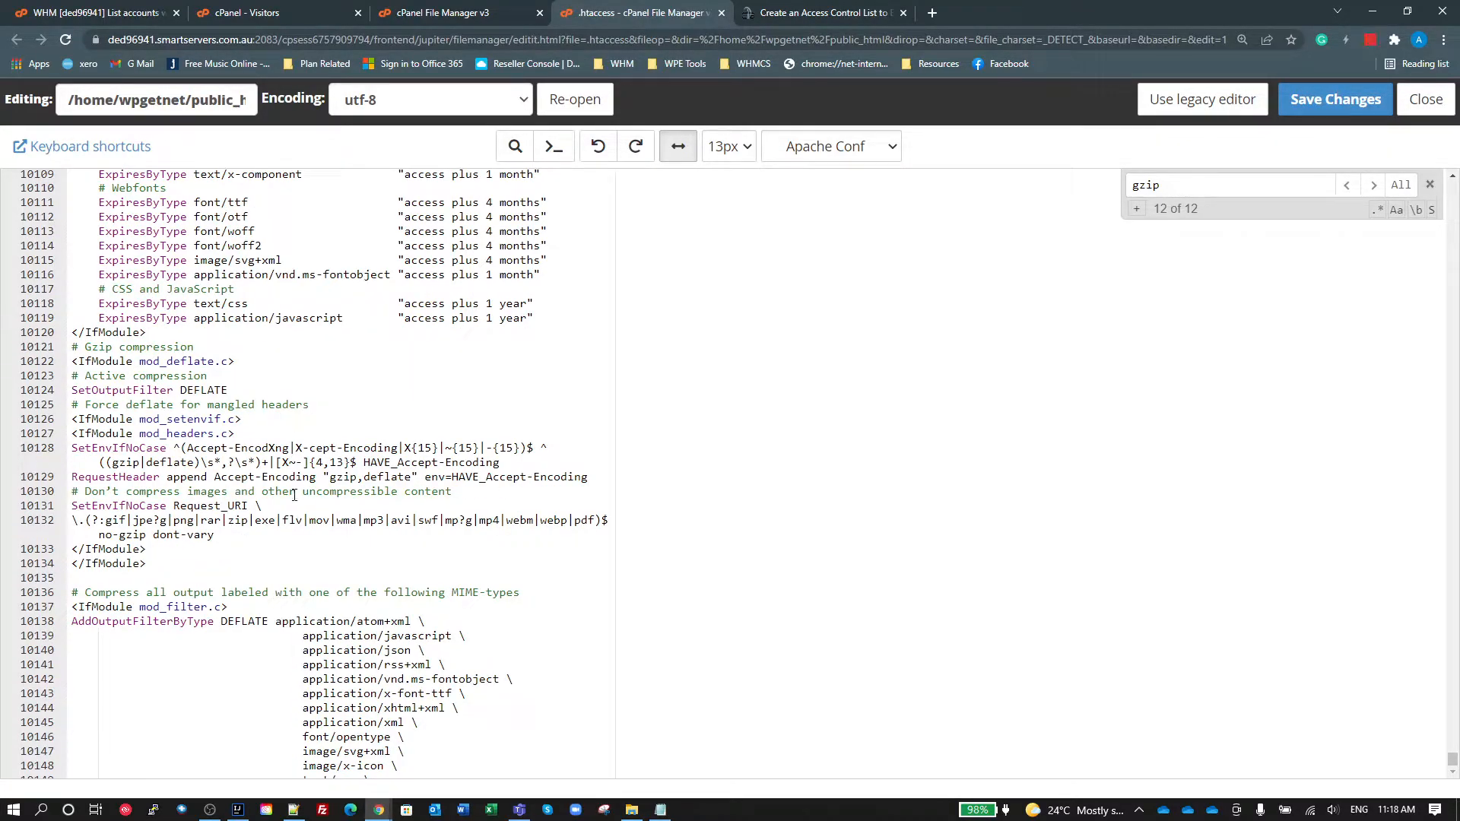
scroll(297, 501, "down", 1)
scroll(297, 501, "down", 10)
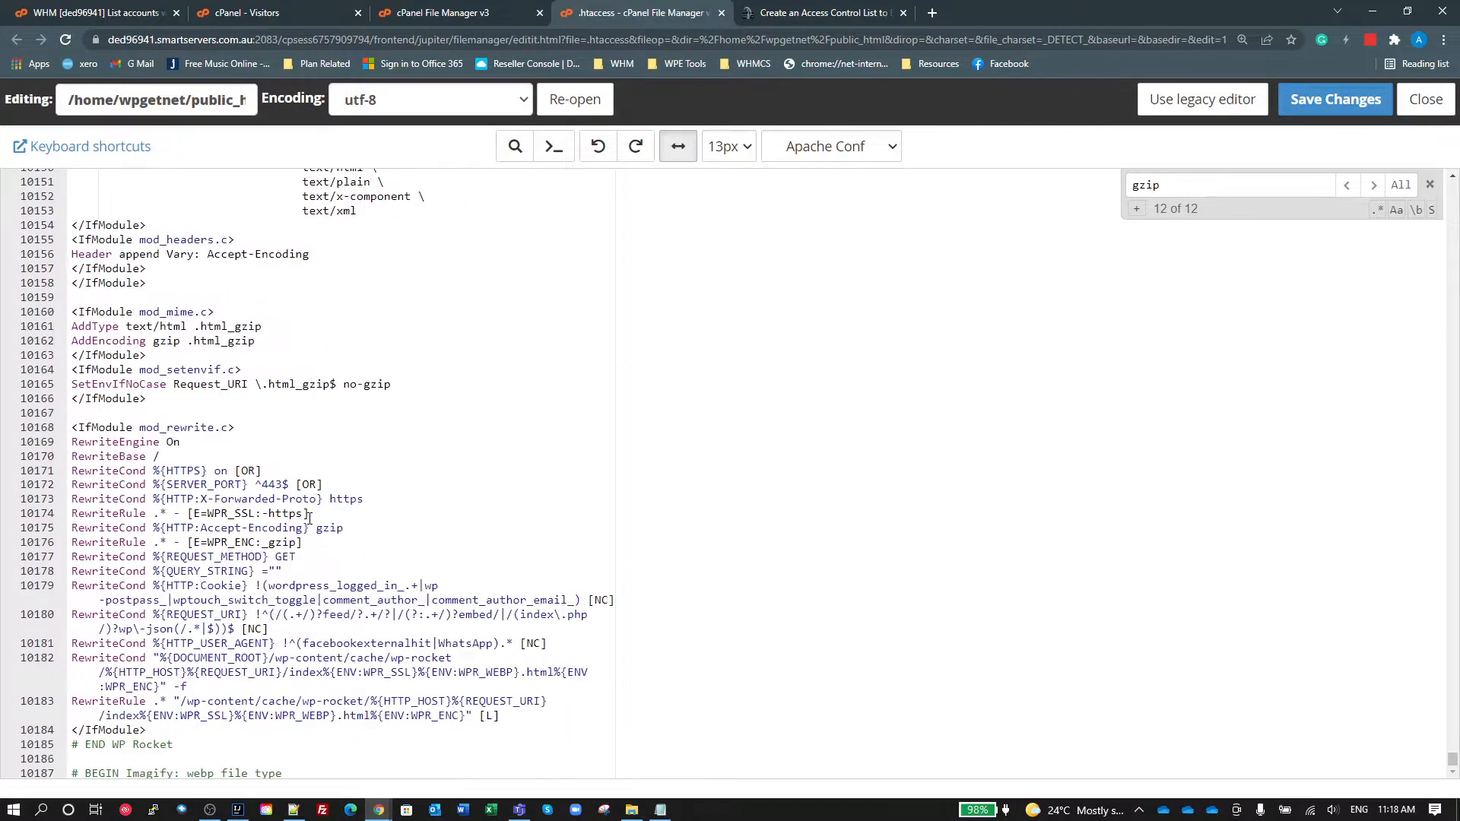
left_click(309, 563)
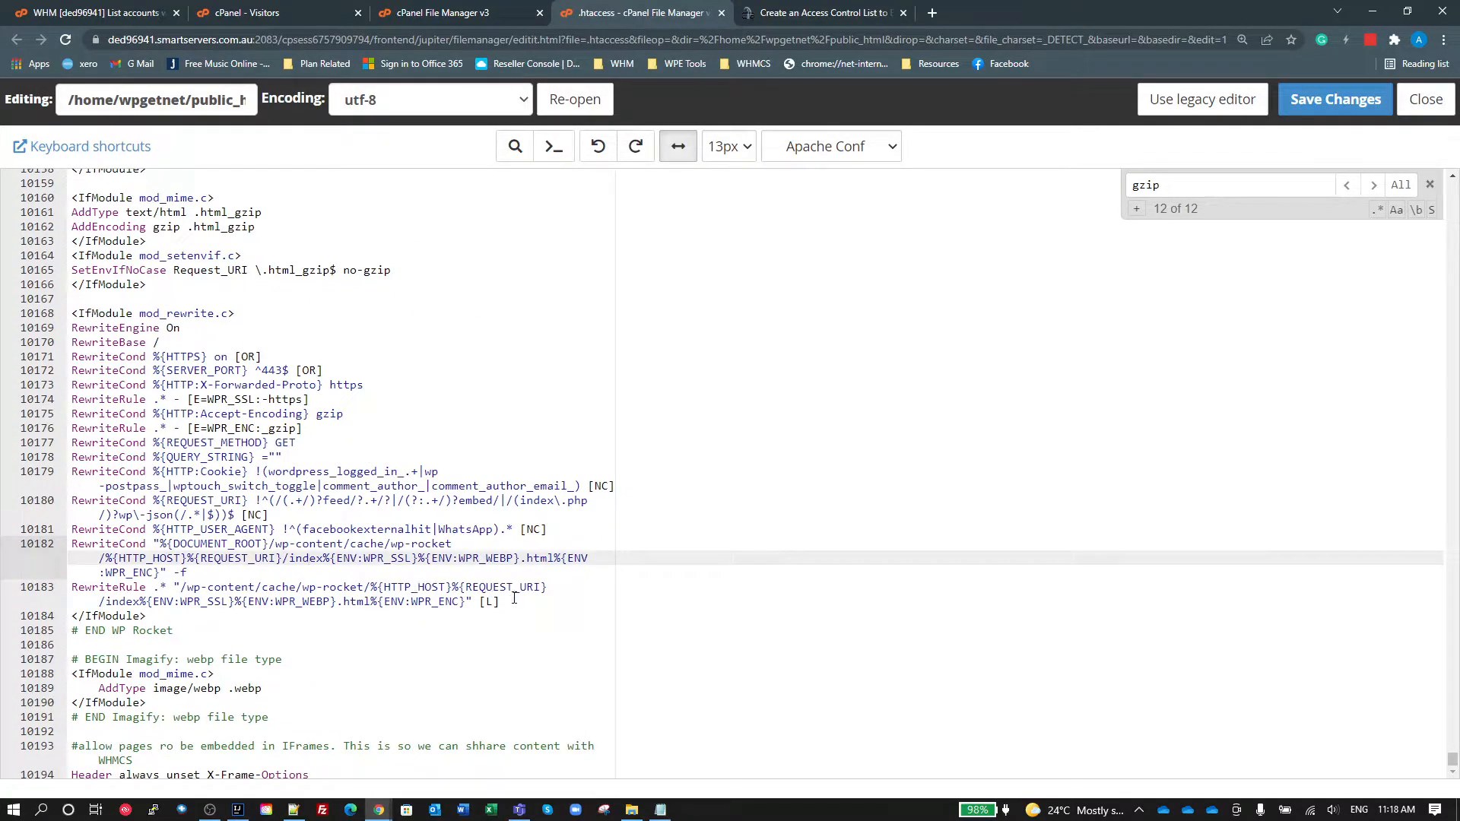
left_click_drag(513, 598, 72, 529)
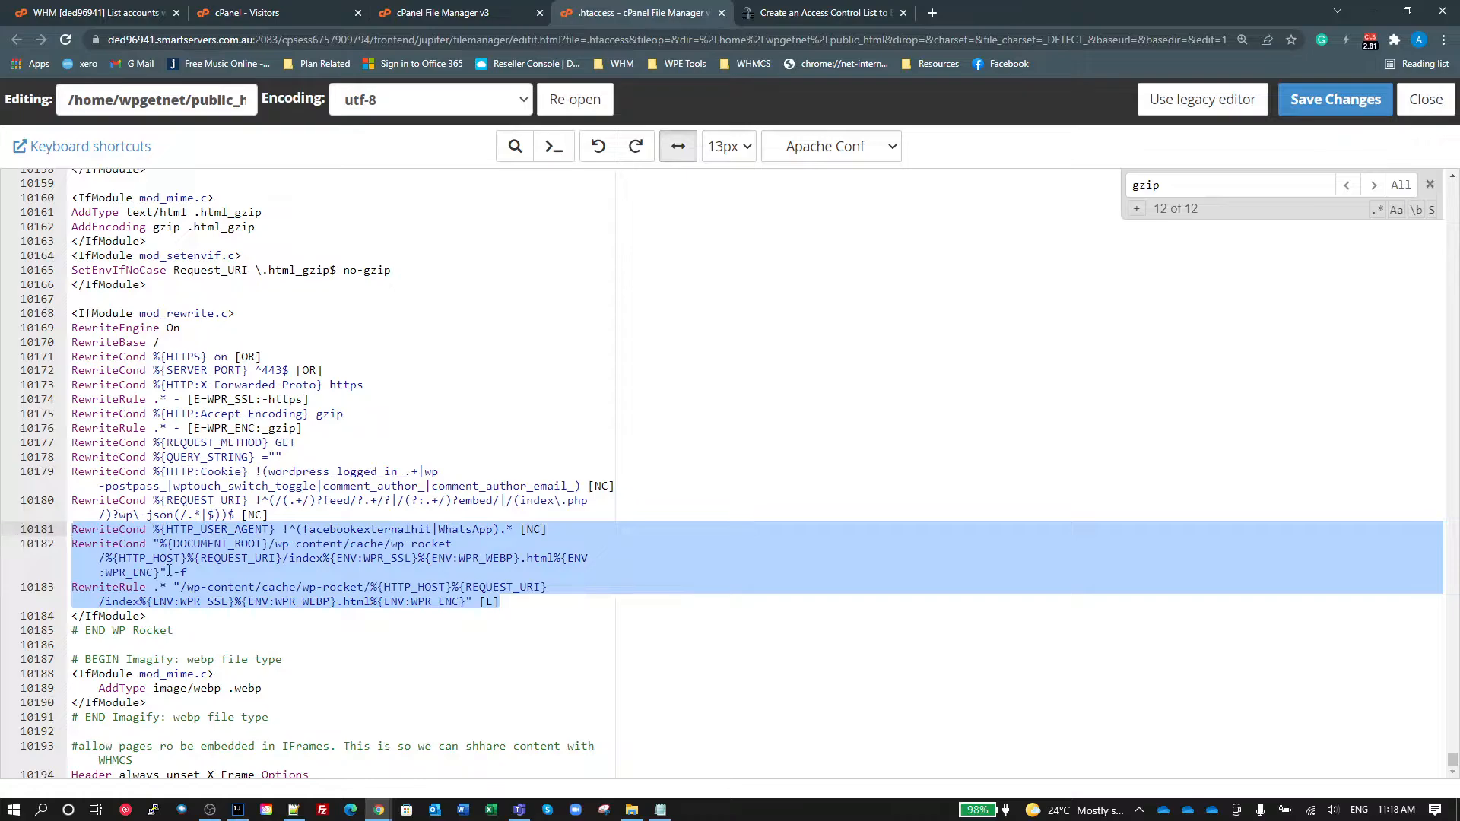
Step: Highlight the WP Rocket rewrite condition and rule that point to the /wp-content/cache/wp-rocket path, and examine them
left_click_drag(514, 605, 72, 543)
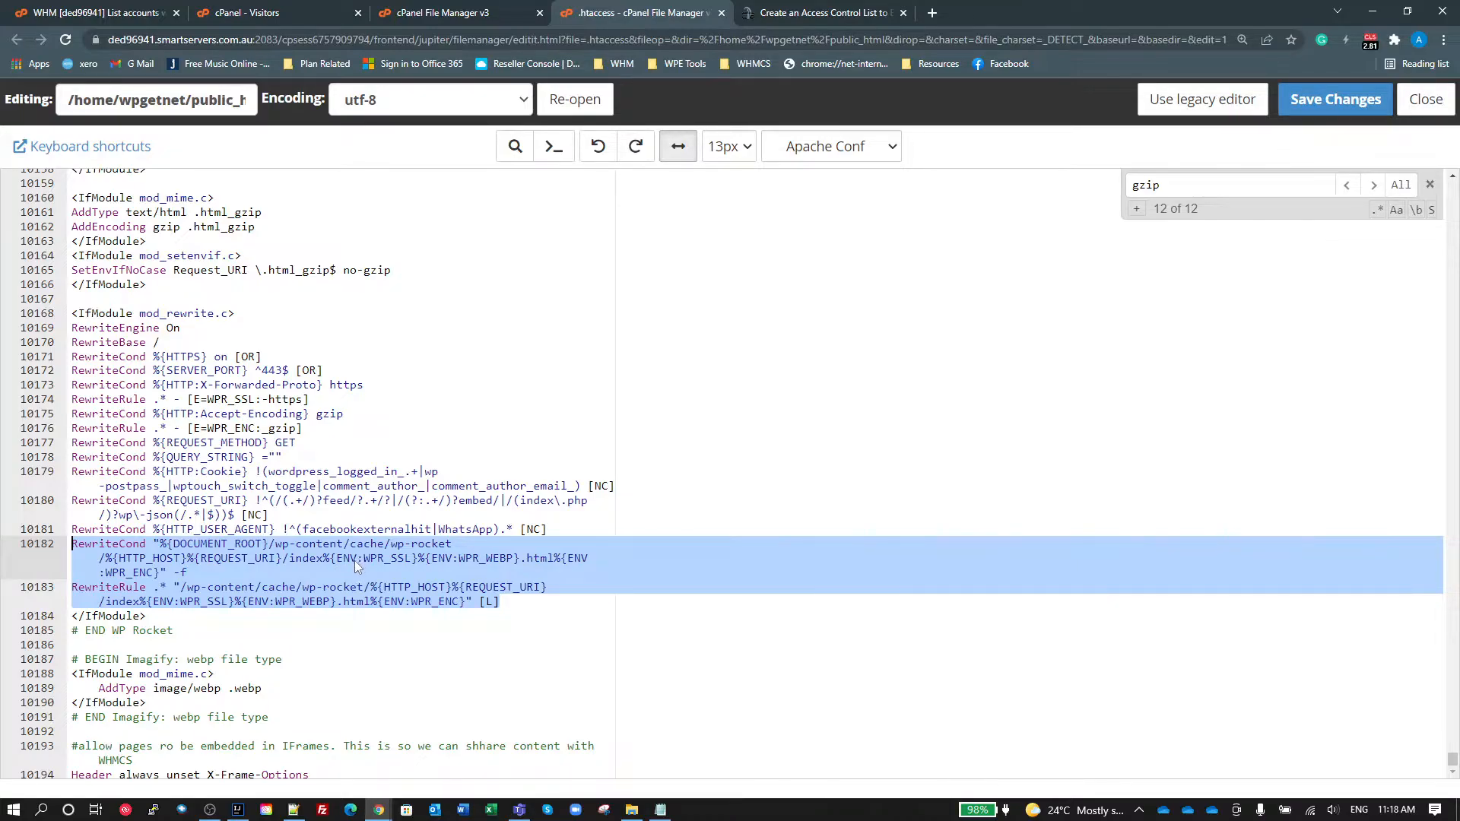
left_click(260, 529)
left_click(316, 558)
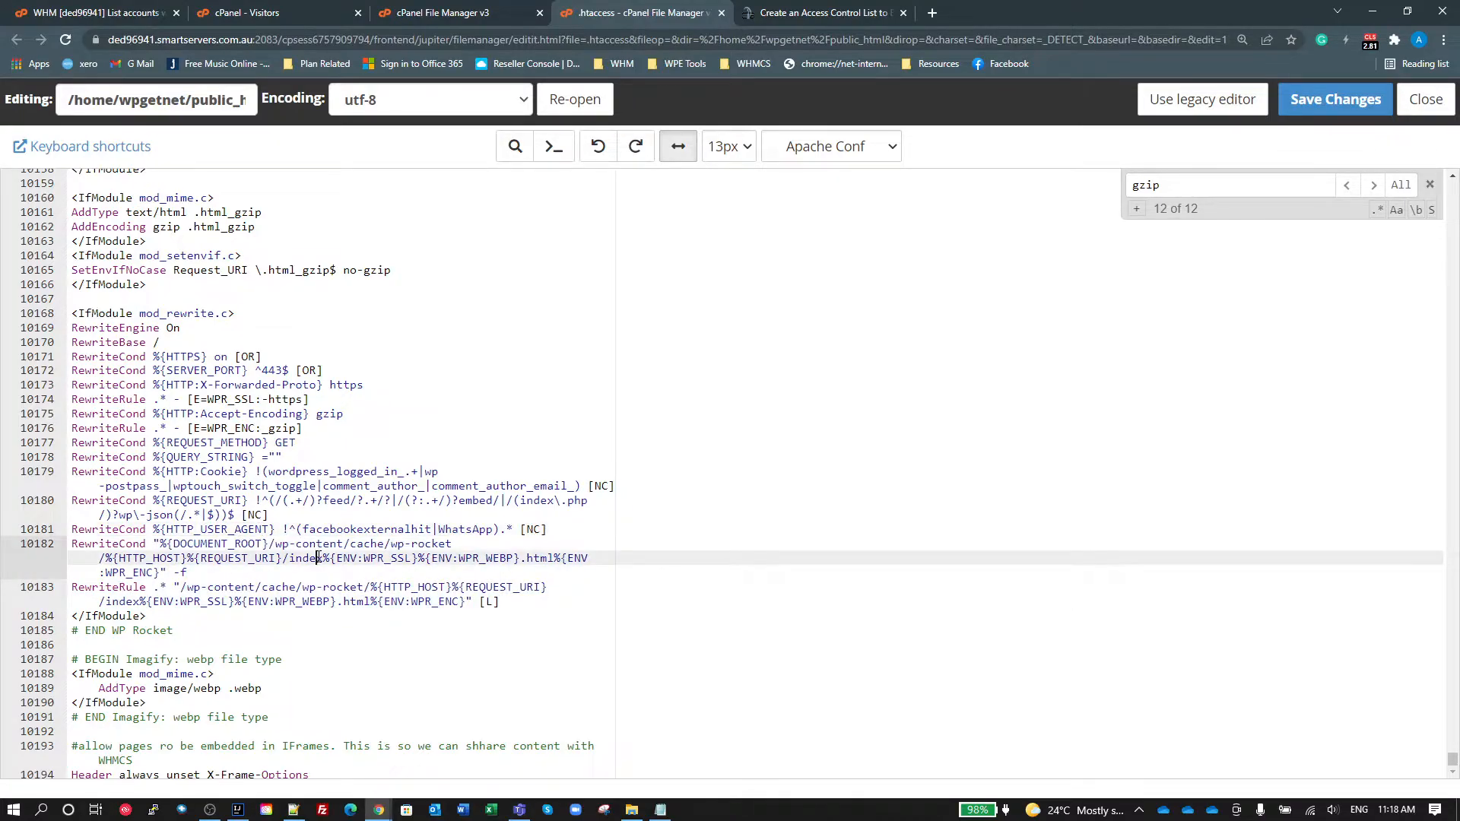
left_click(275, 545)
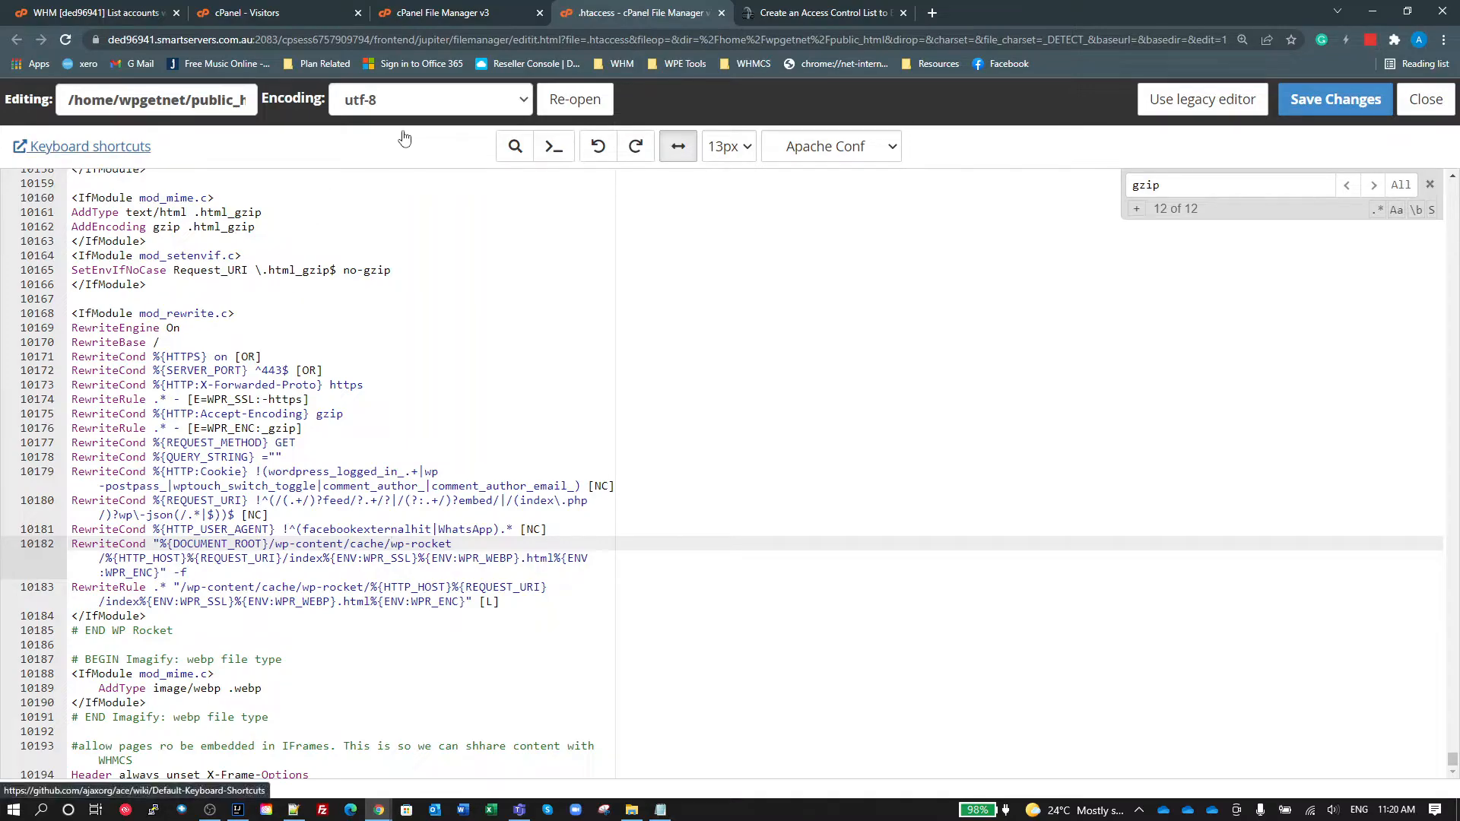
left_click(475, 17)
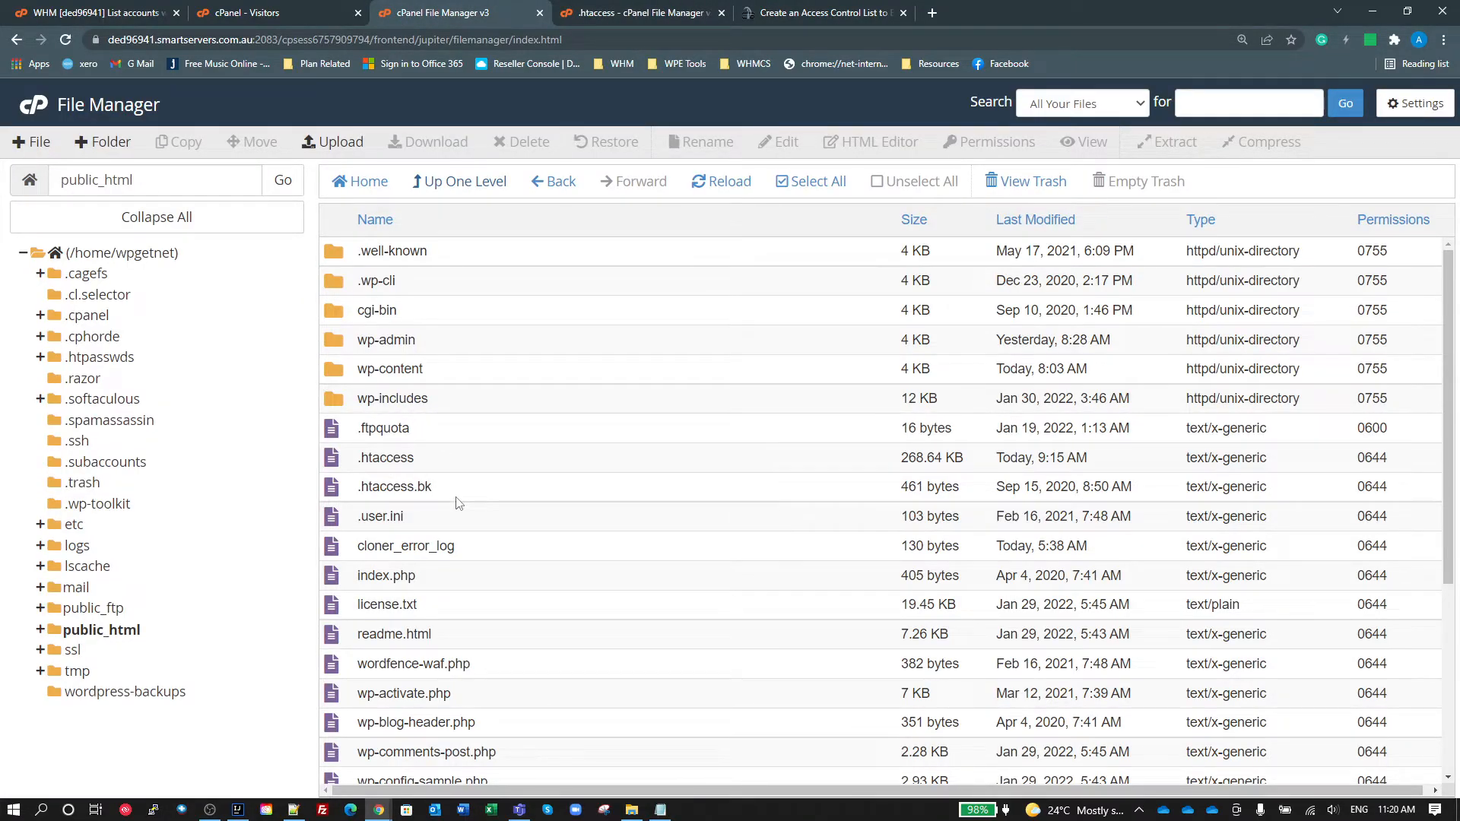
double_click(340, 370)
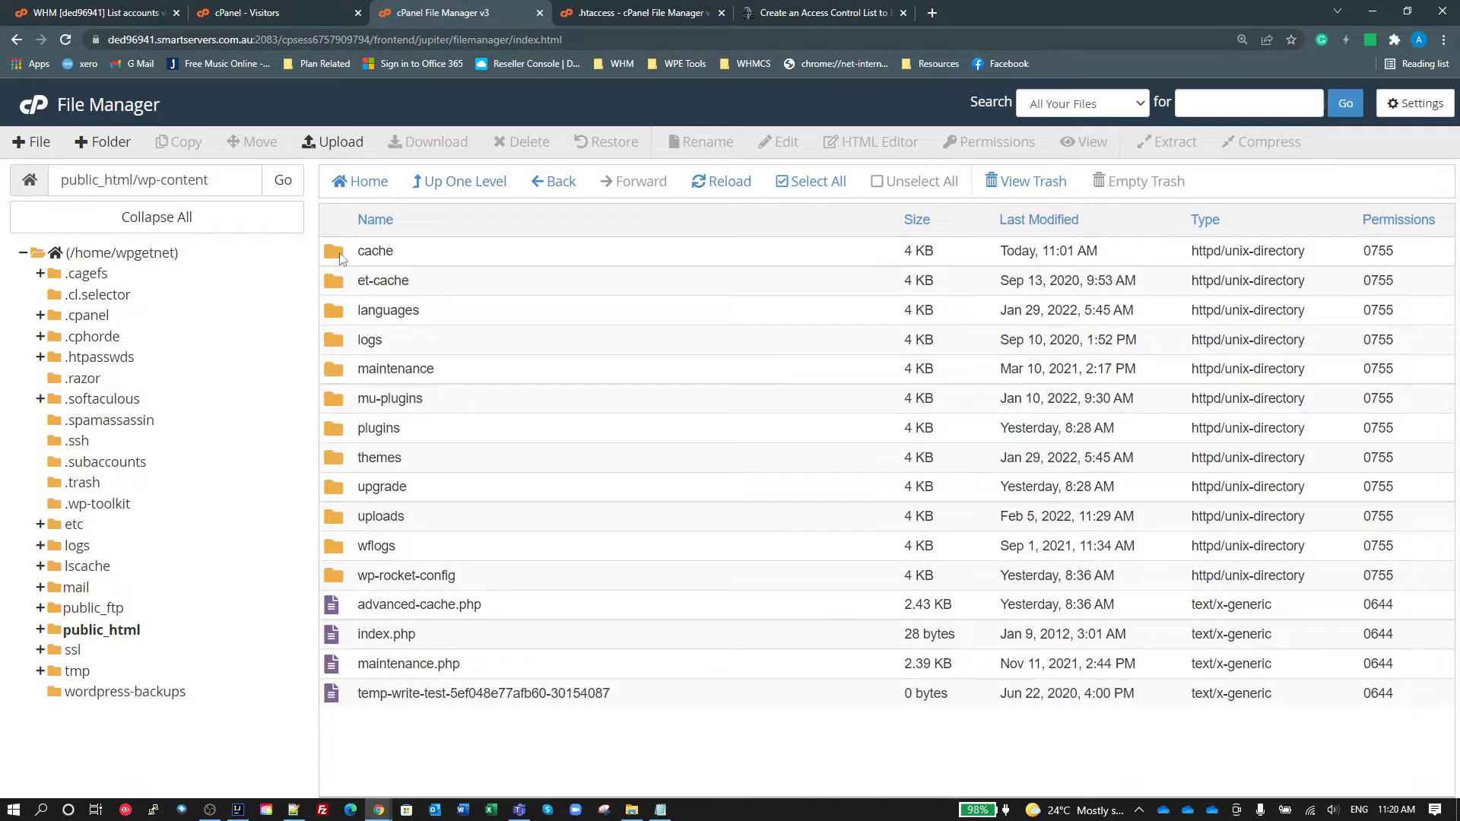
double_click(380, 252)
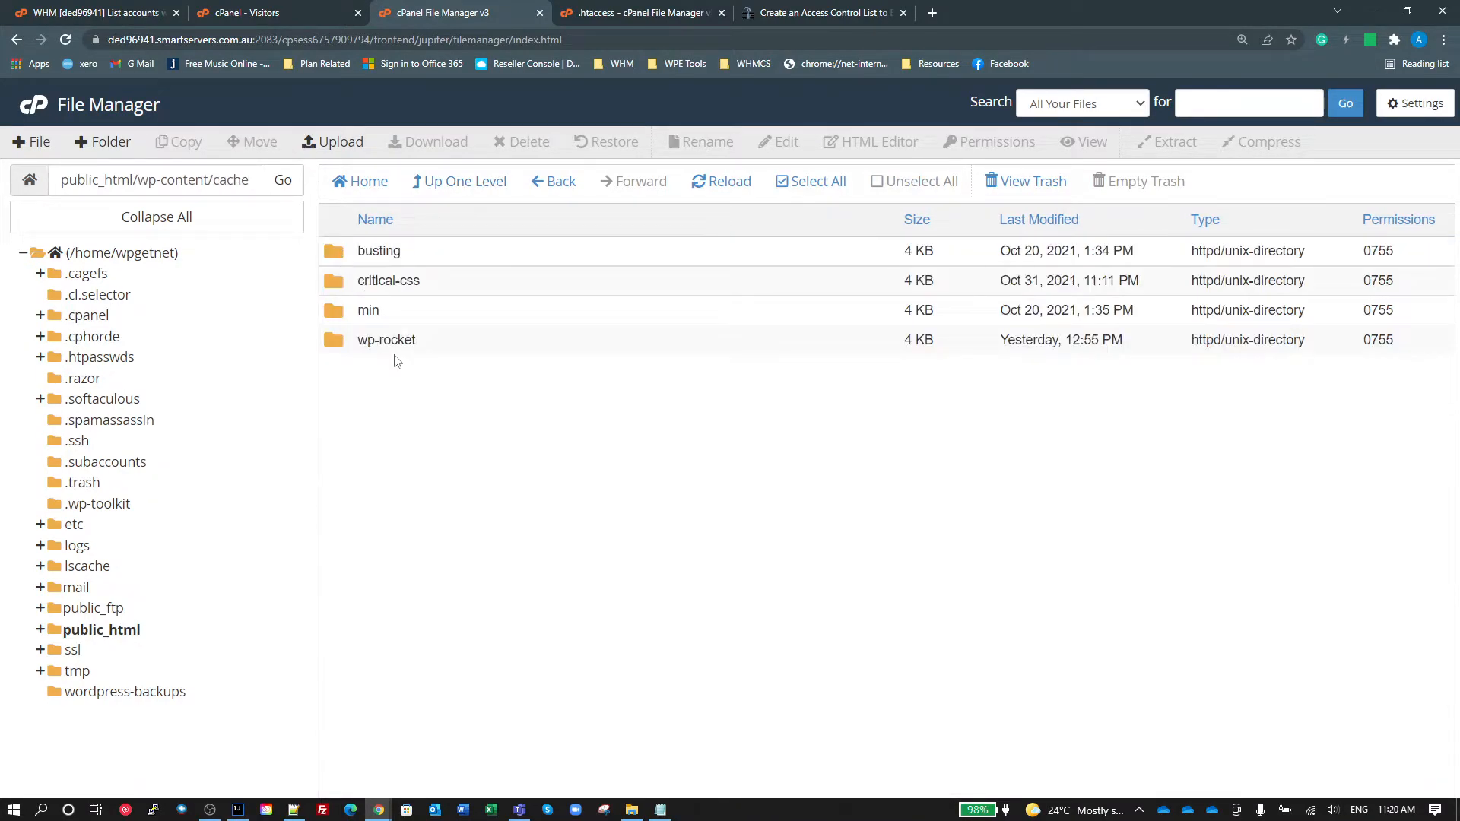
double_click(347, 343)
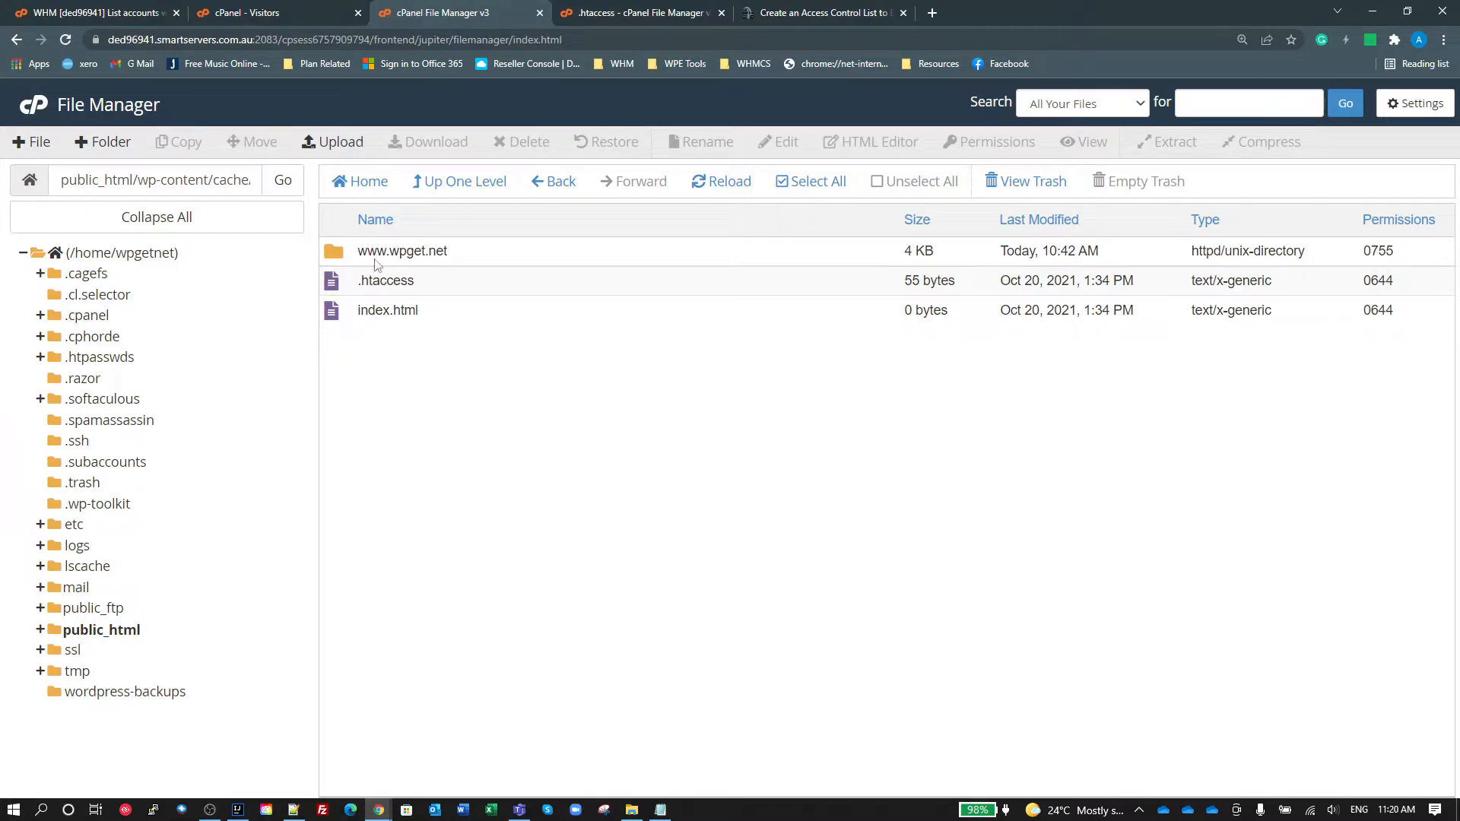
double_click(338, 255)
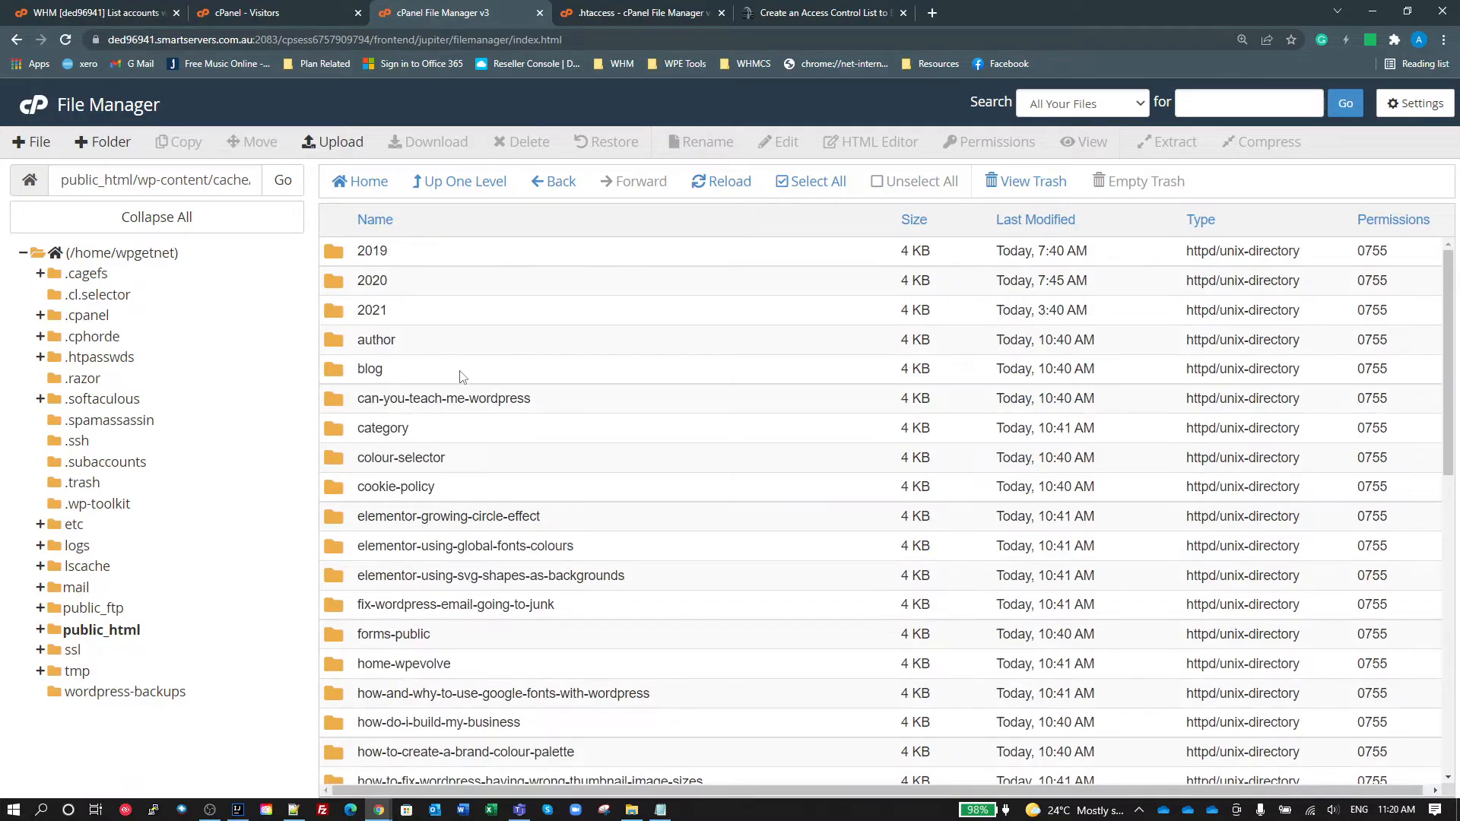
Step: Look through the cached page folders, view the files in the cookie-policy folder, and return to the parent folder
scroll(468, 391, "down", 15)
scroll(481, 411, "up", 15)
scroll(729, 532, "down", 2)
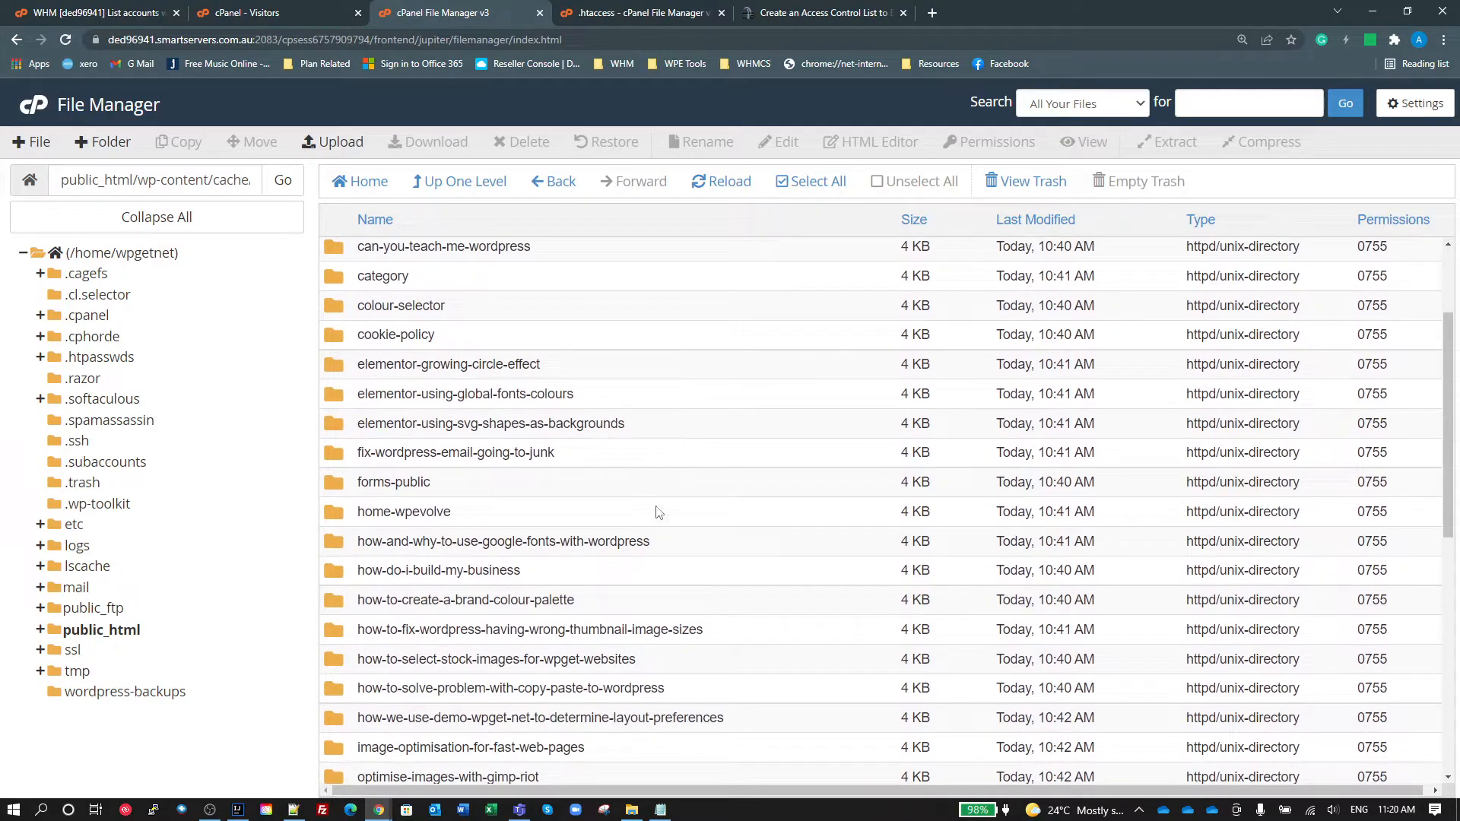
double_click(342, 344)
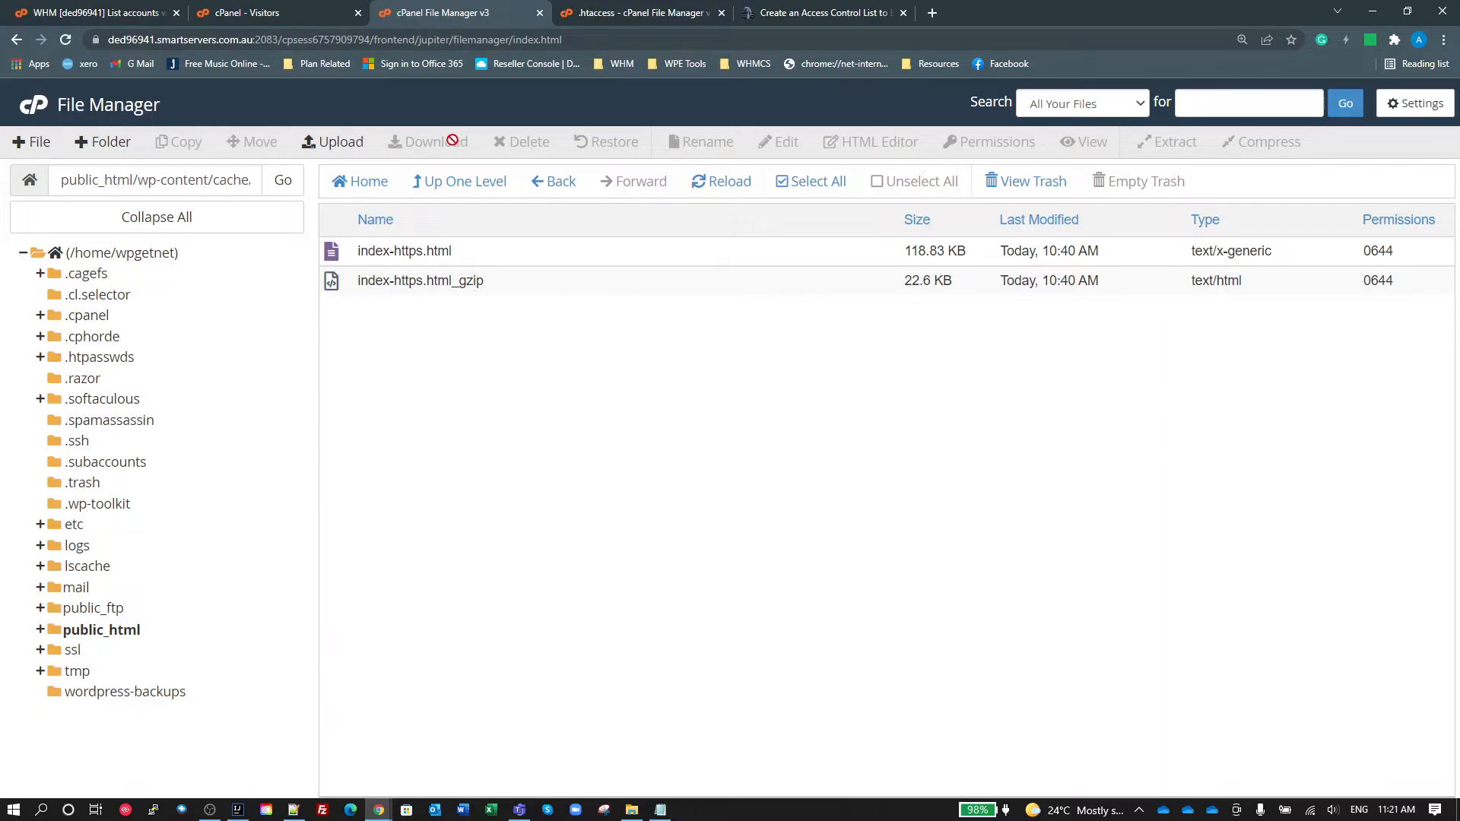
left_click(432, 185)
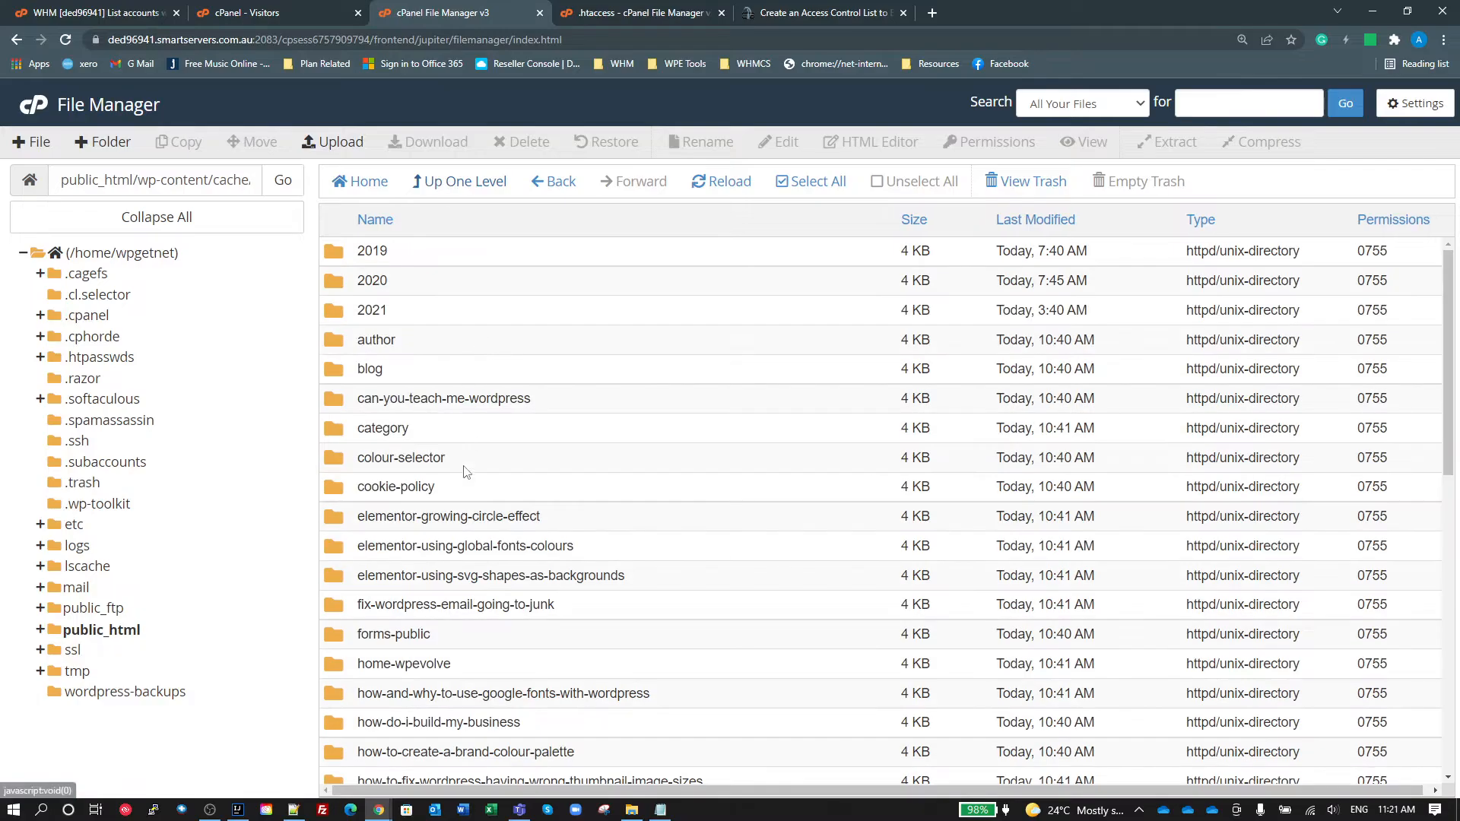
Step: Compare the sizes of the site's root cache files index-https.html and index-https.html_gzip
scroll(486, 532, "down", 10)
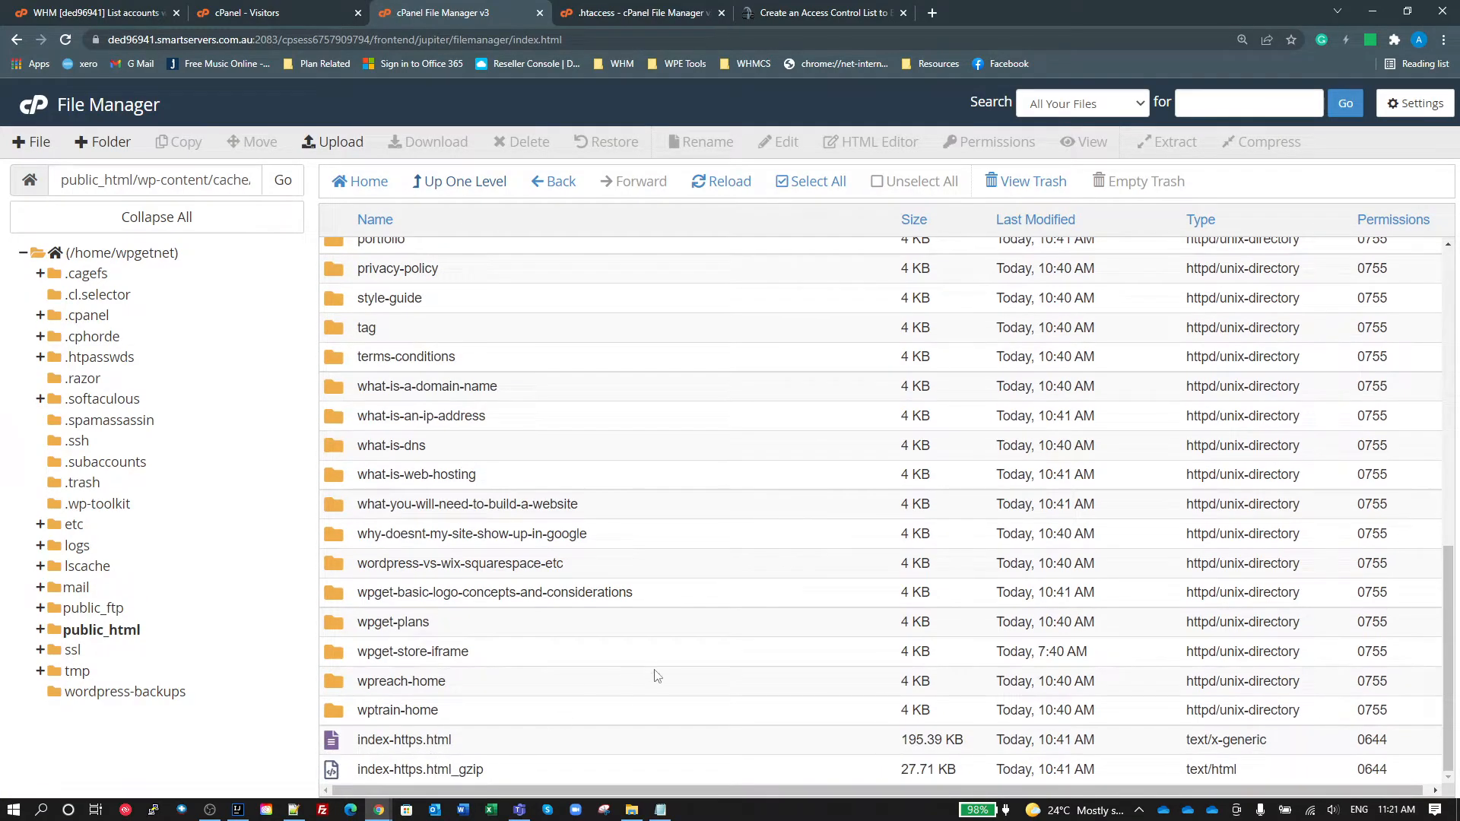
left_click(378, 749)
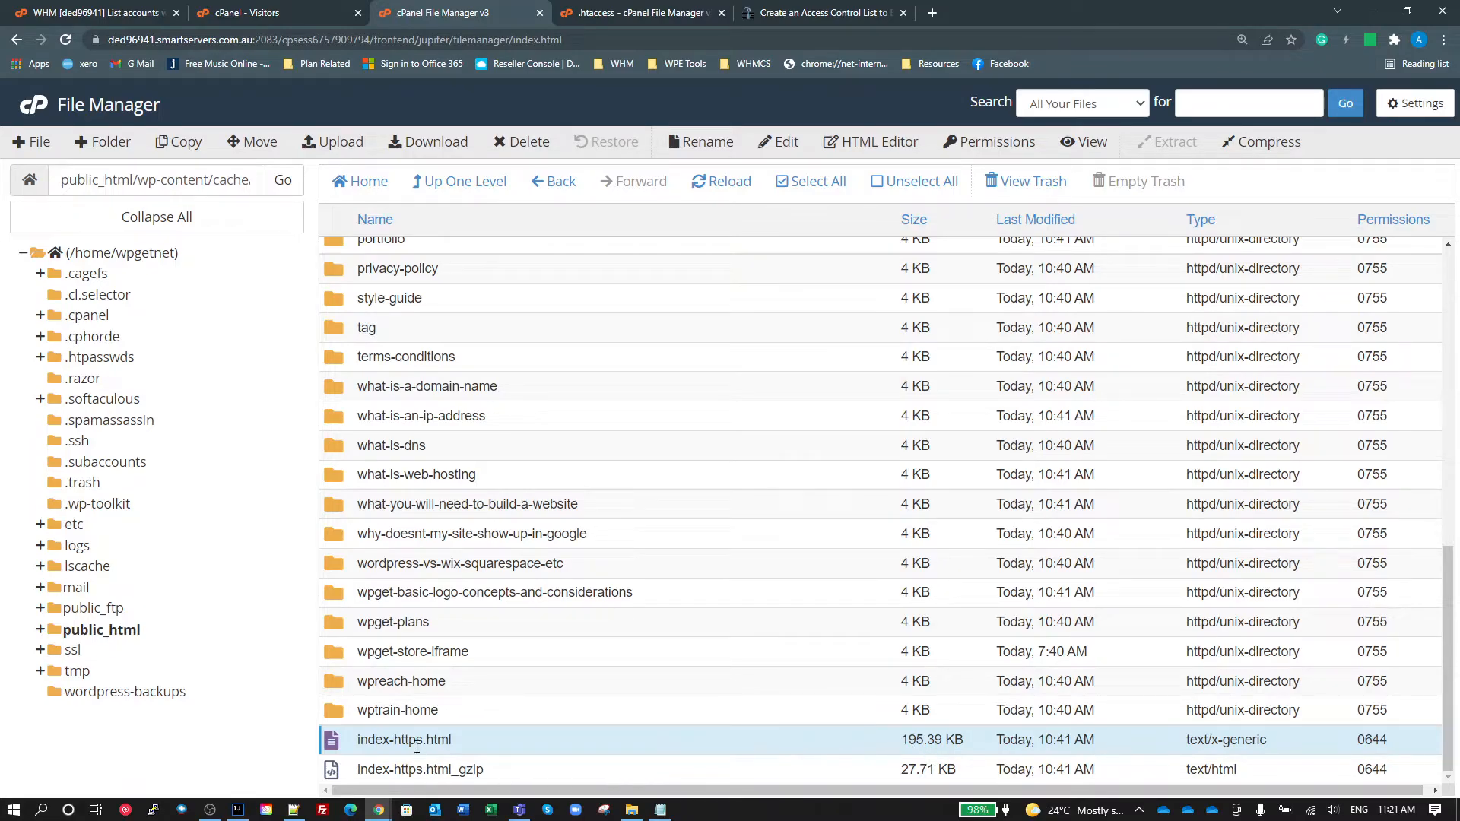
left_click(424, 774)
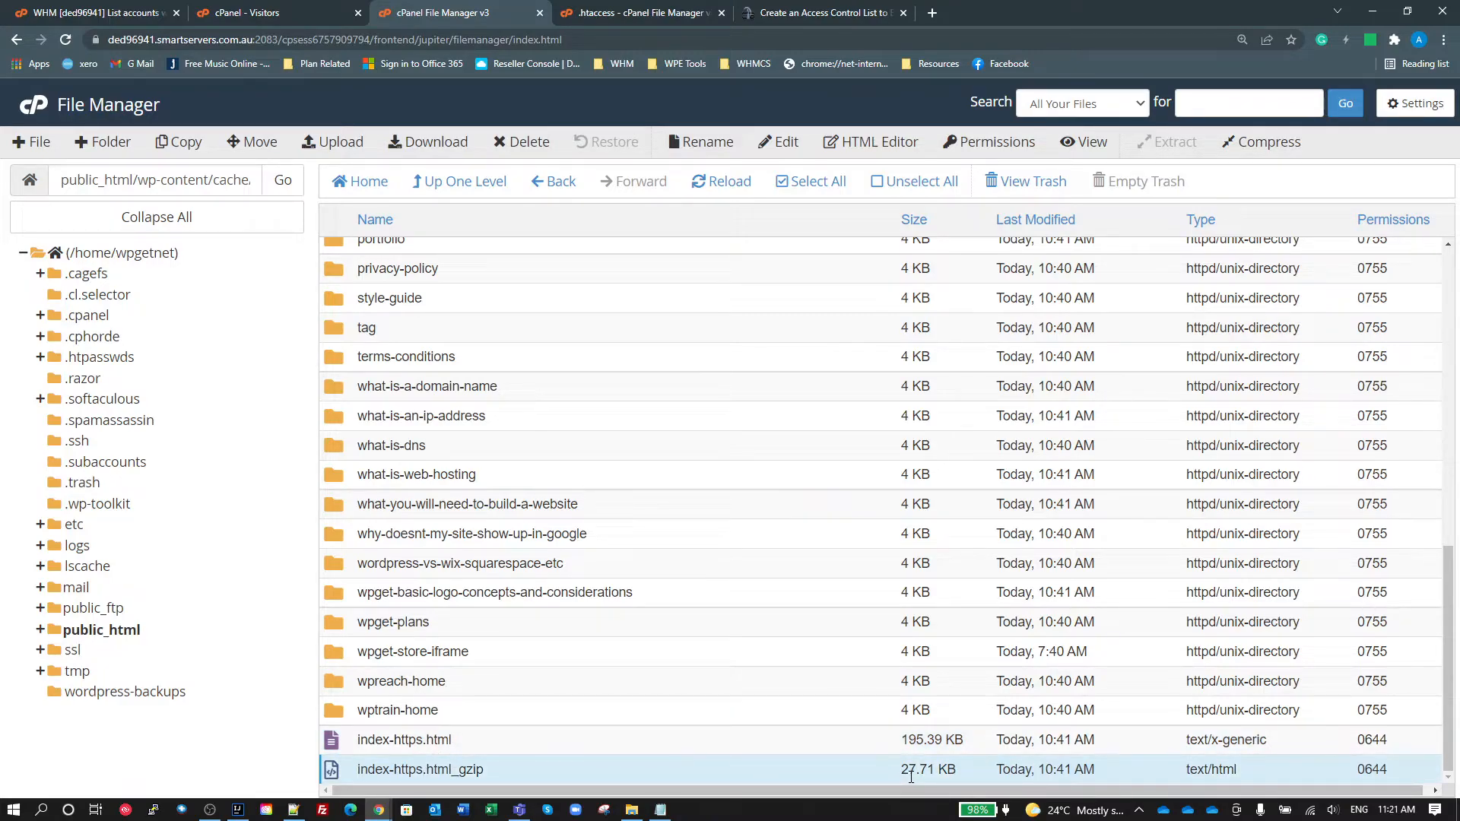
left_click(664, 13)
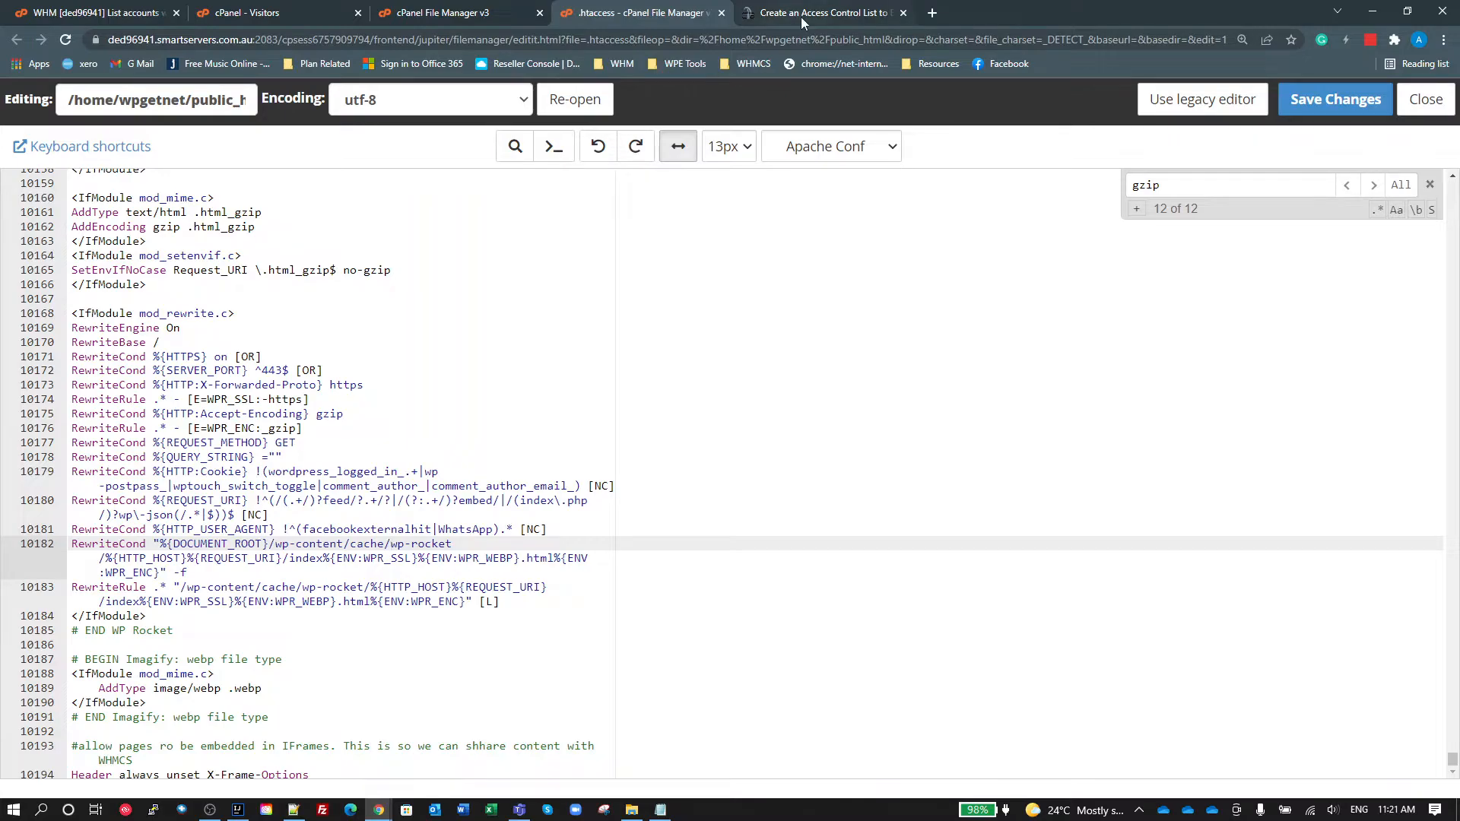
left_click(489, 12)
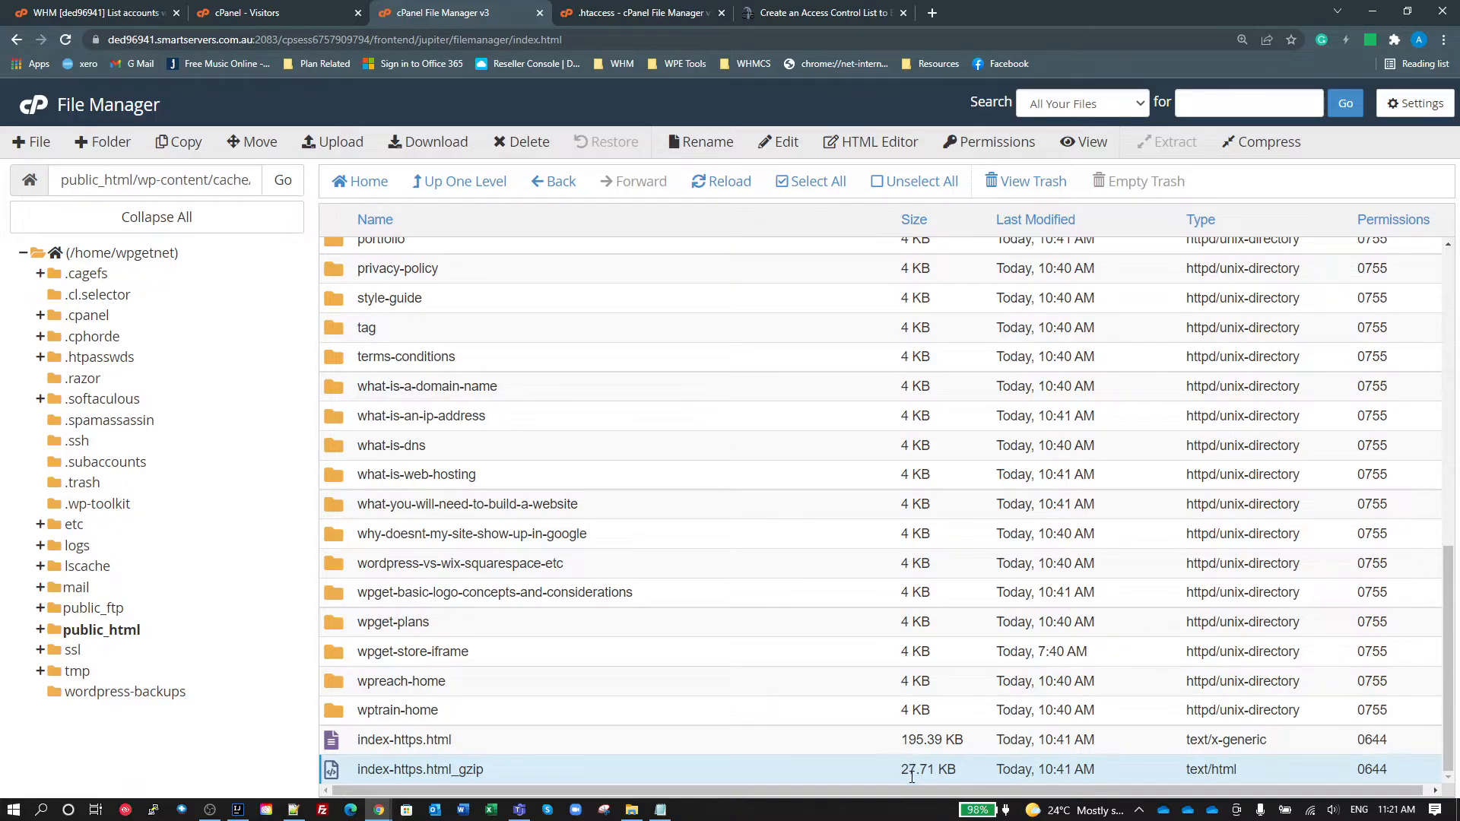
left_click(906, 739)
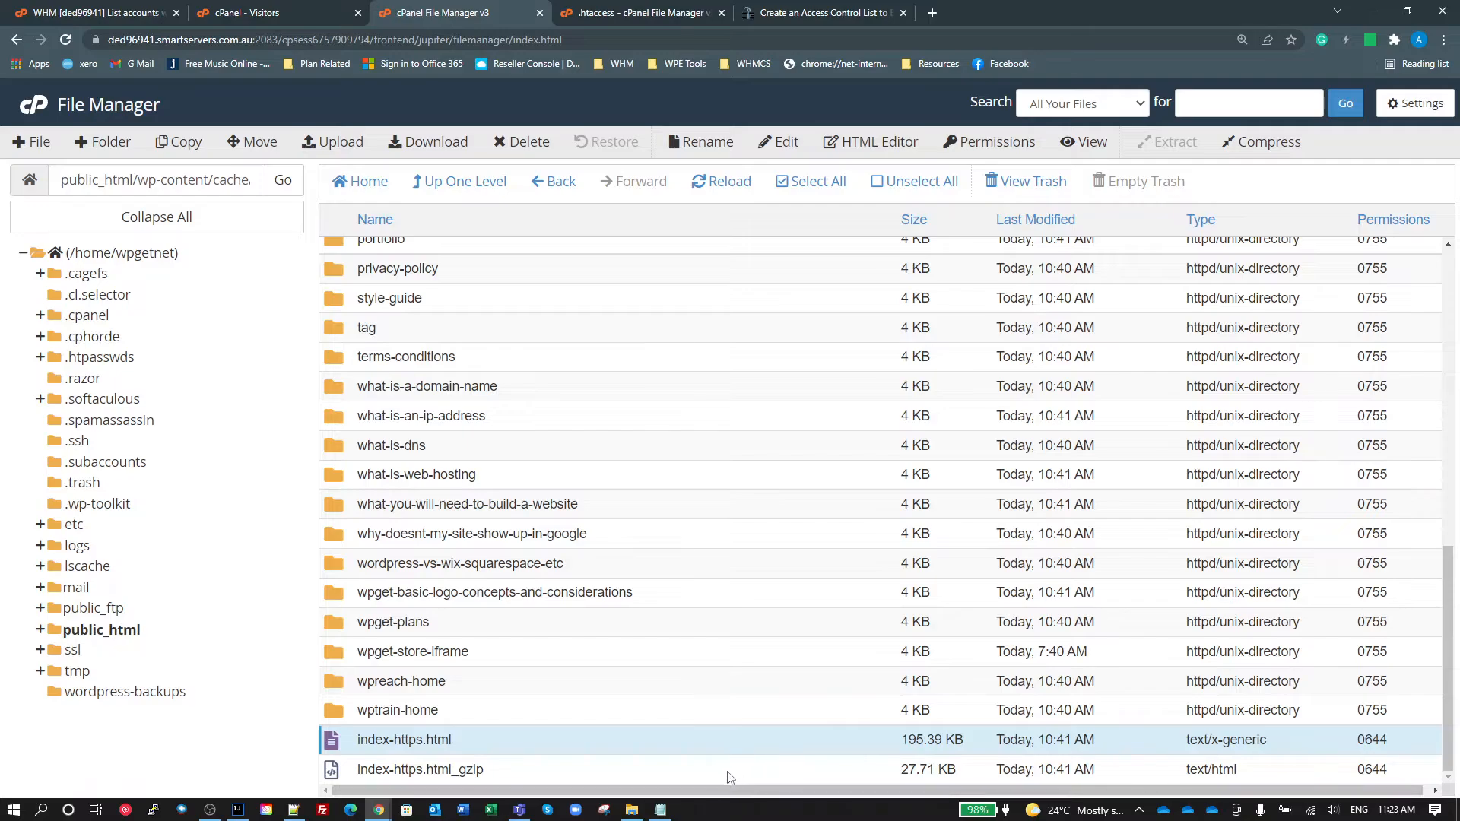
left_click(688, 780)
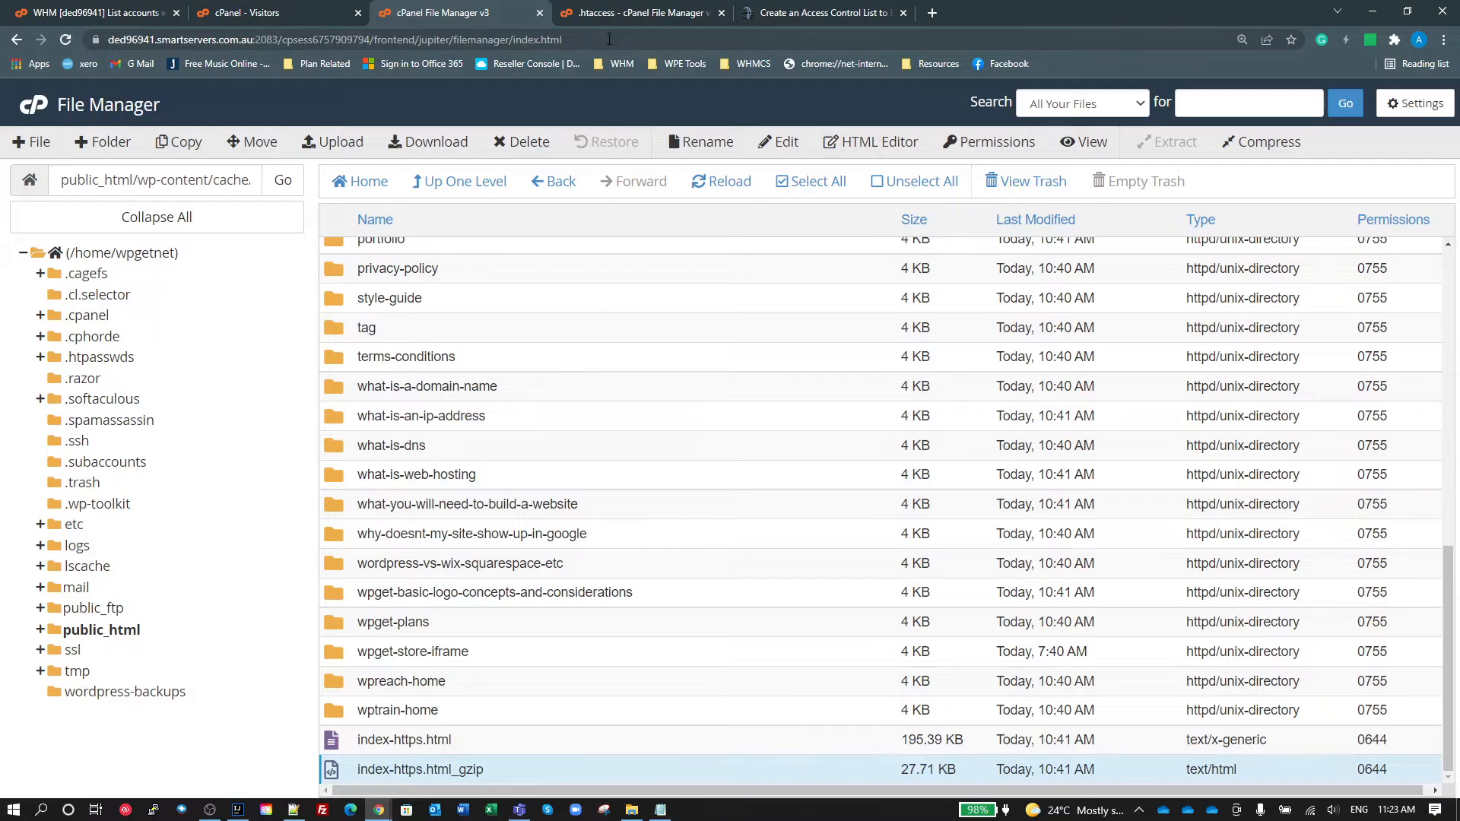
Step: Return to the .htaccess editor and review the WordPress, Wordfence and compression directives and the WP Rocket HTTP:Cookie rewrite condition
left_click(637, 13)
scroll(675, 395, "down", 6)
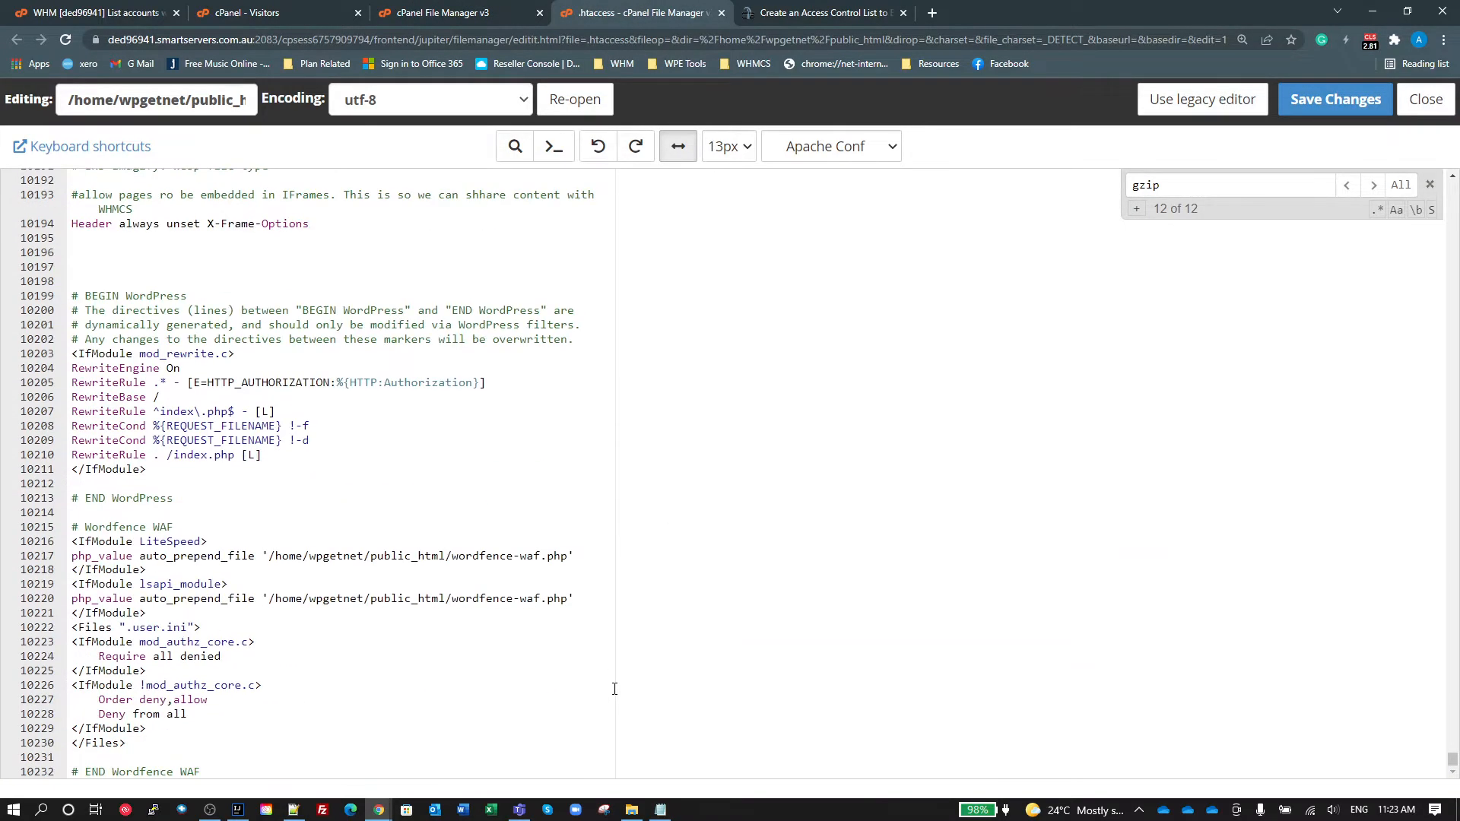
scroll(615, 692, "up", 10)
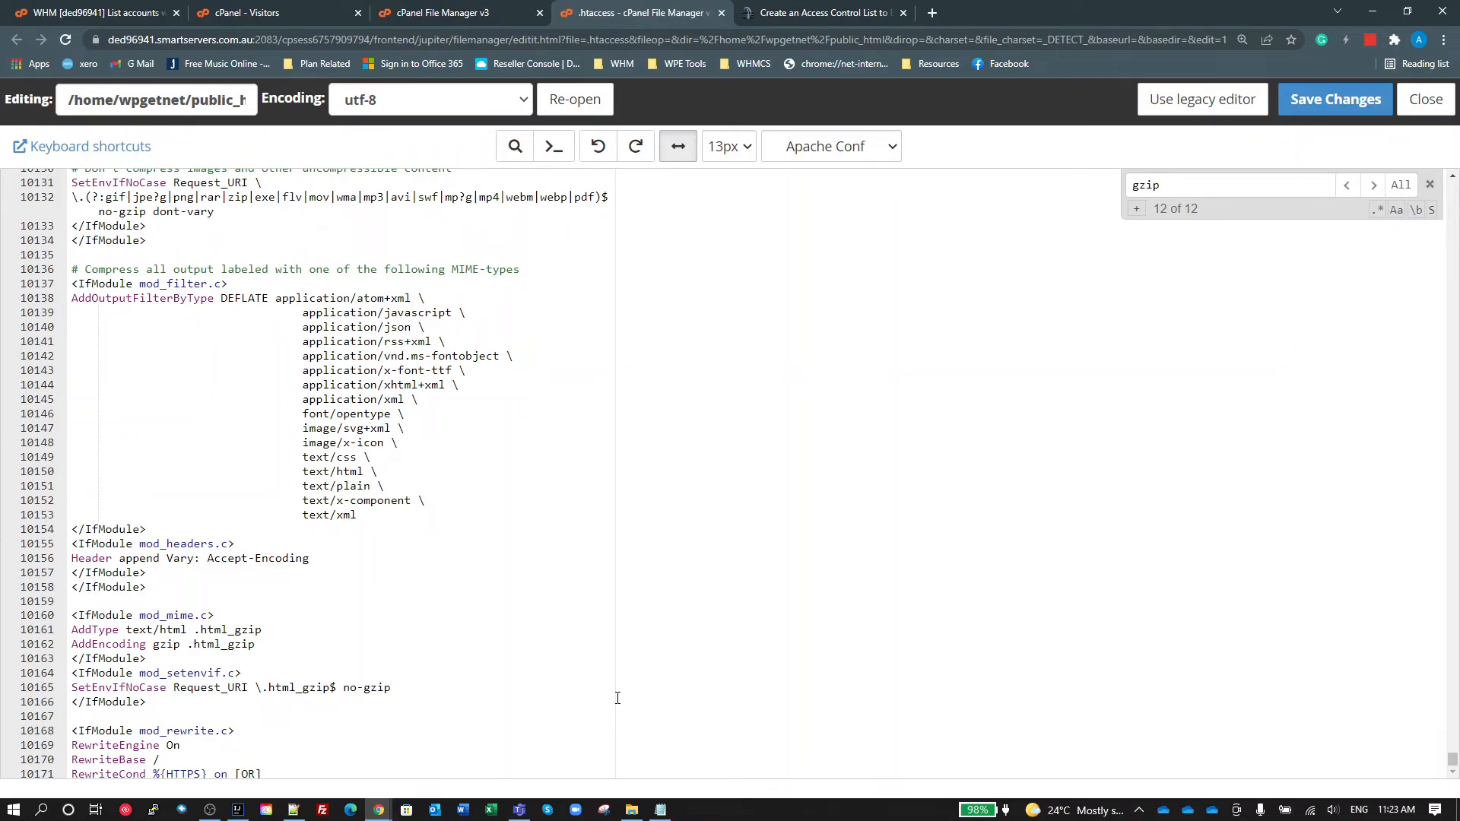
scroll(333, 662, "down", 7)
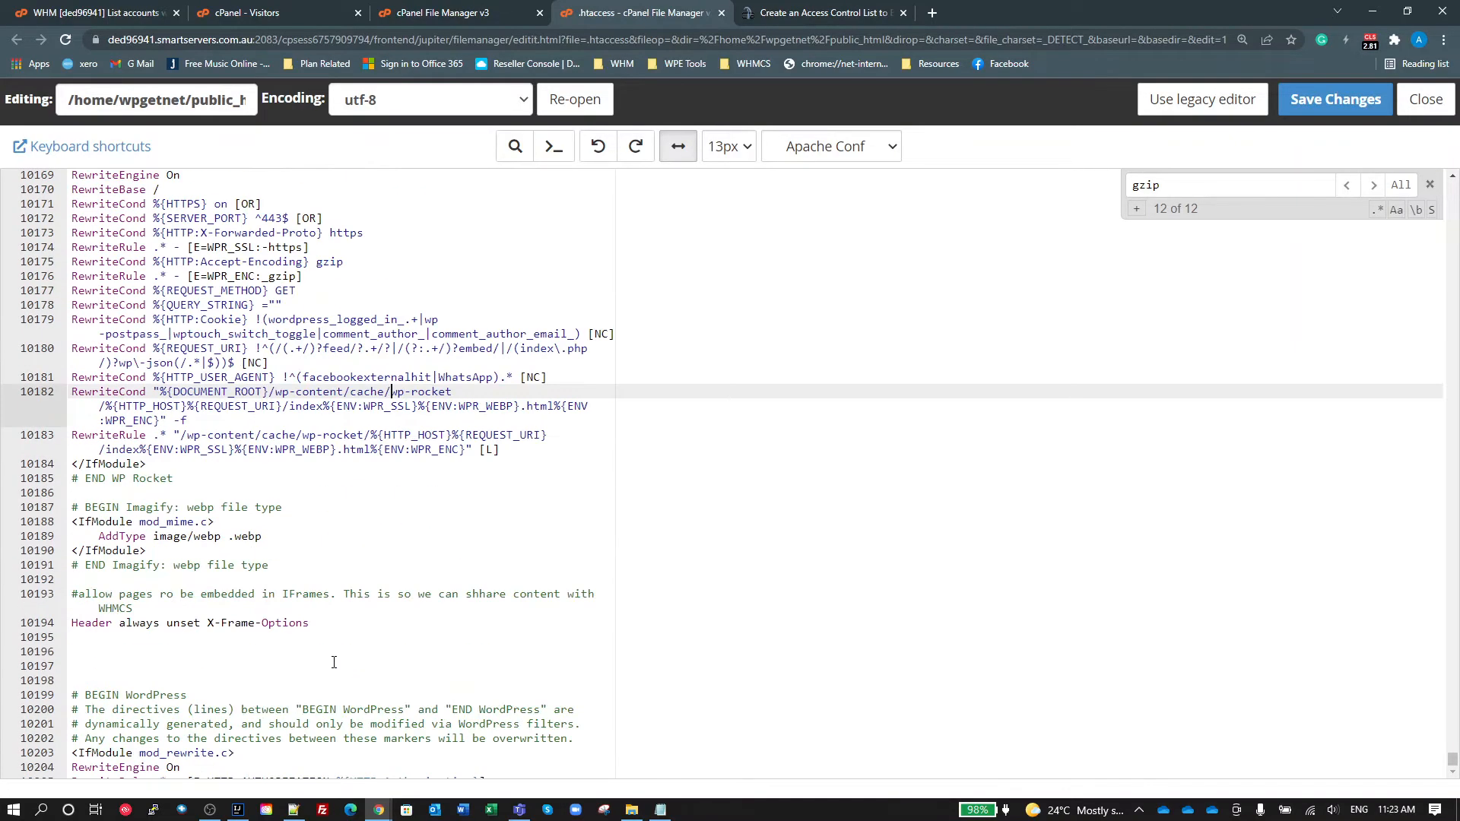
left_click(275, 334)
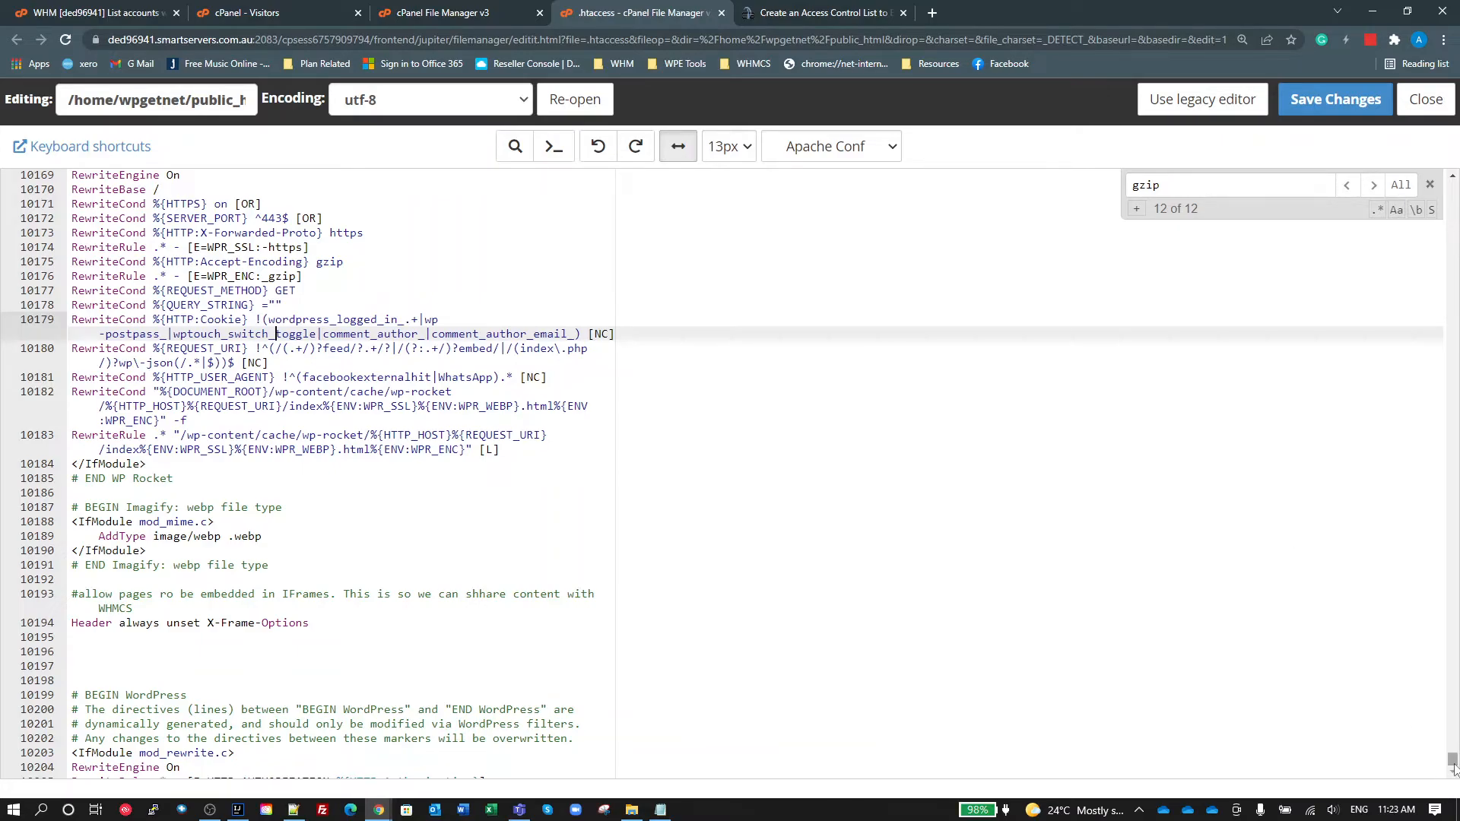
Step: Review the start of the SECURE WP-LOGIN block in .htaccess and check the Country IP Blocks ACL generator page it references
left_click_drag(1452, 759, 1452, 187)
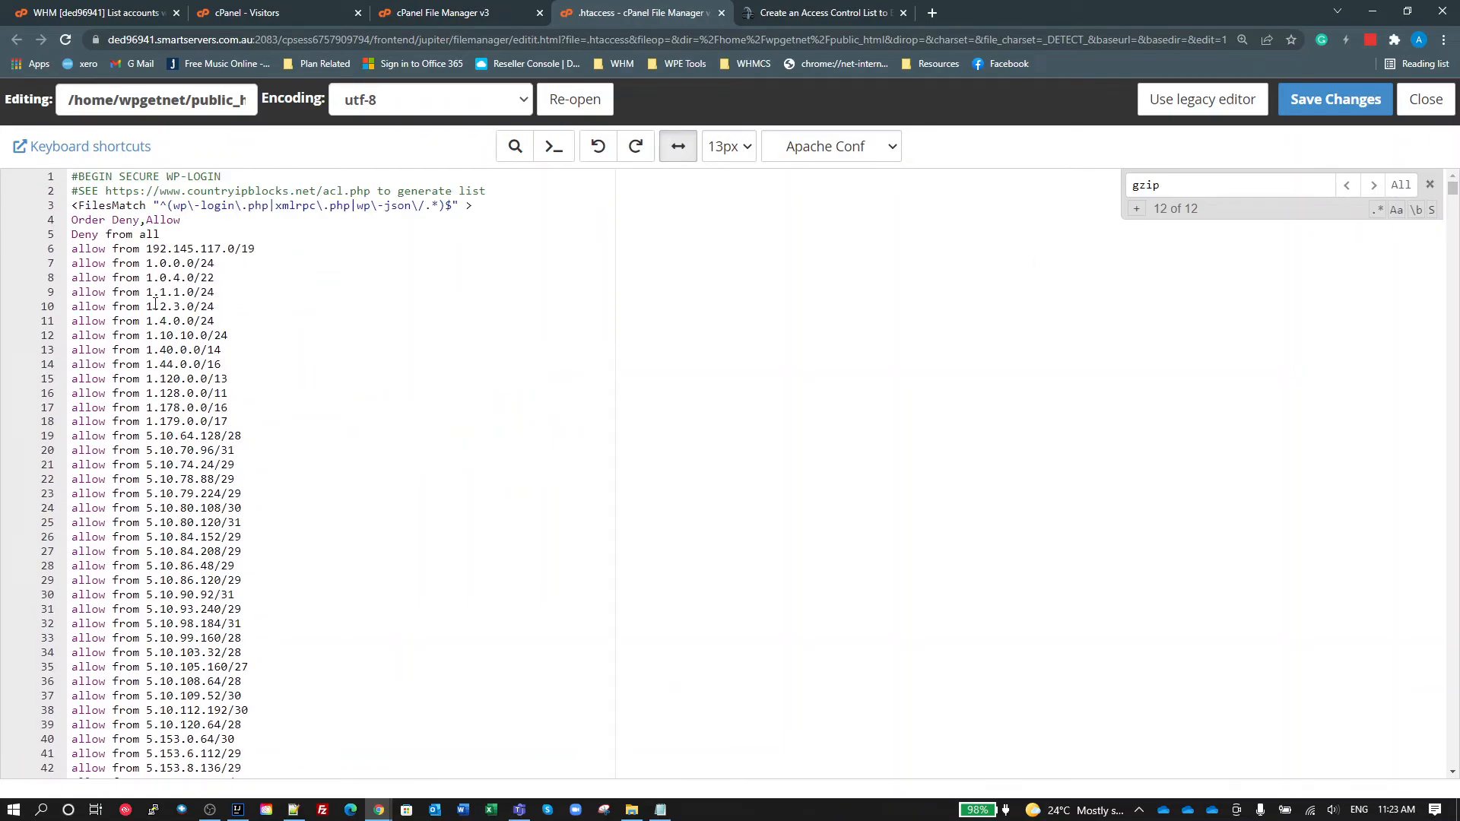
left_click(74, 221)
left_click(260, 249)
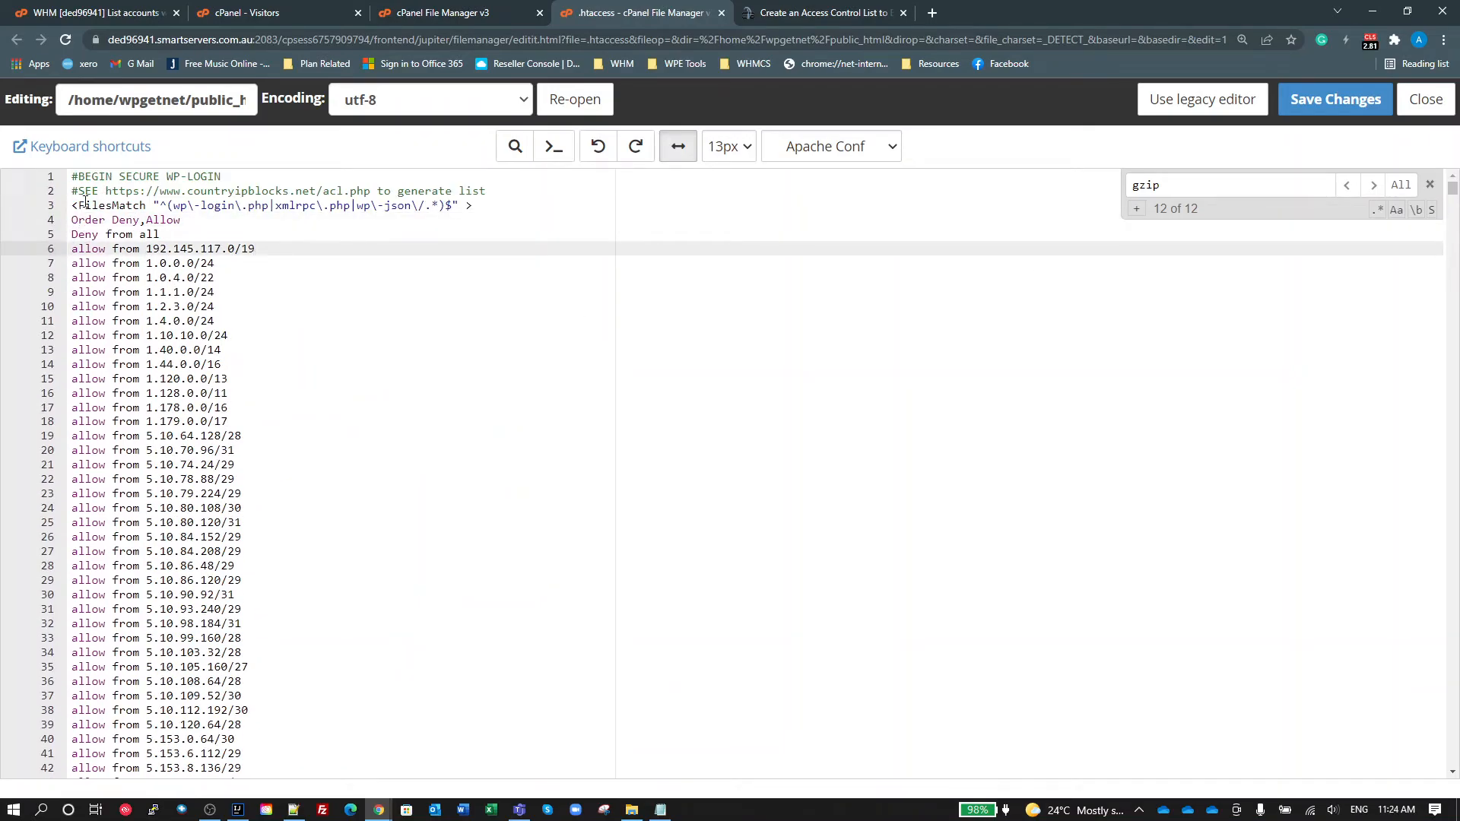
left_click(799, 13)
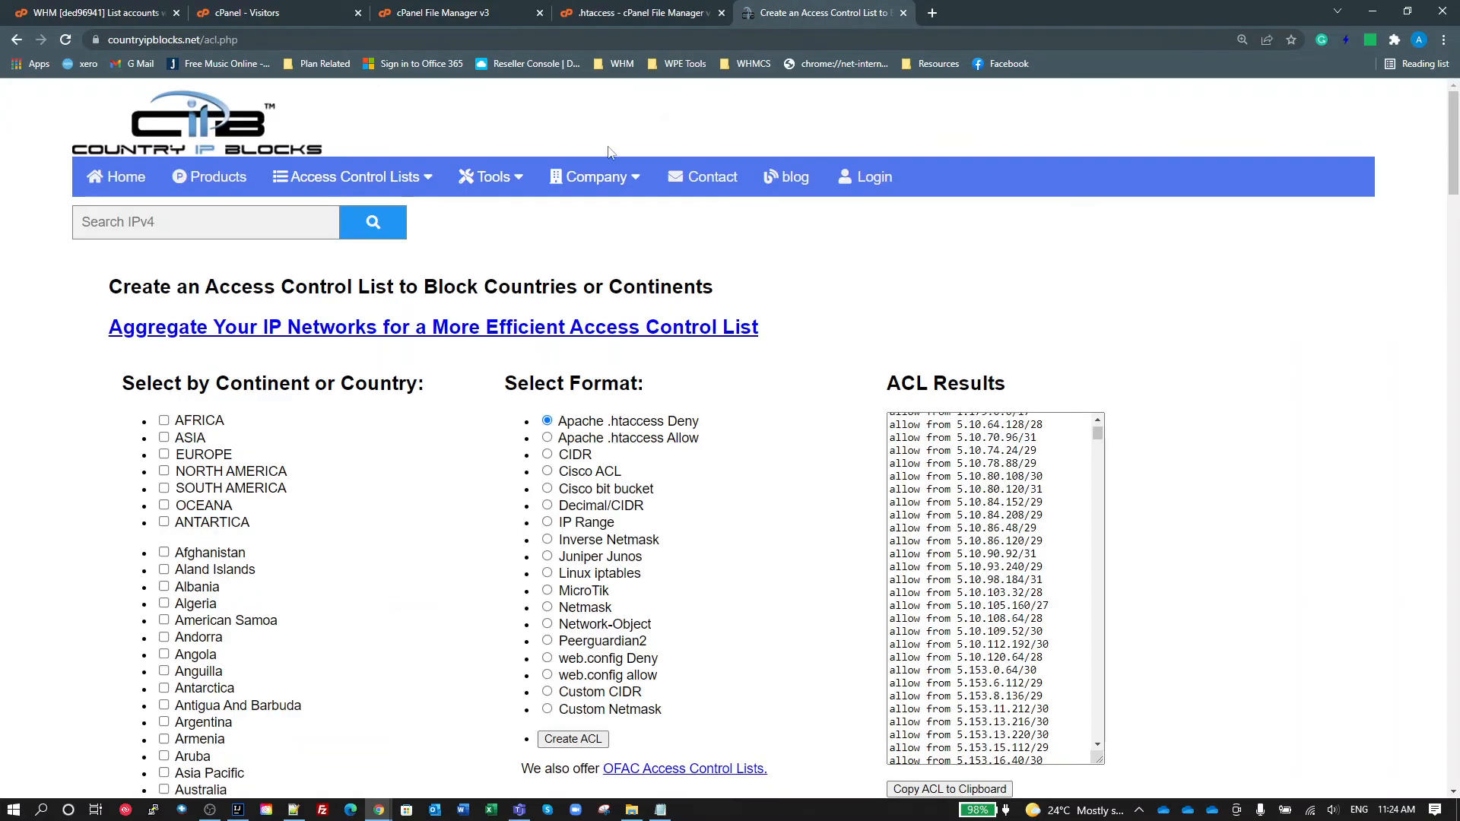
left_click(641, 13)
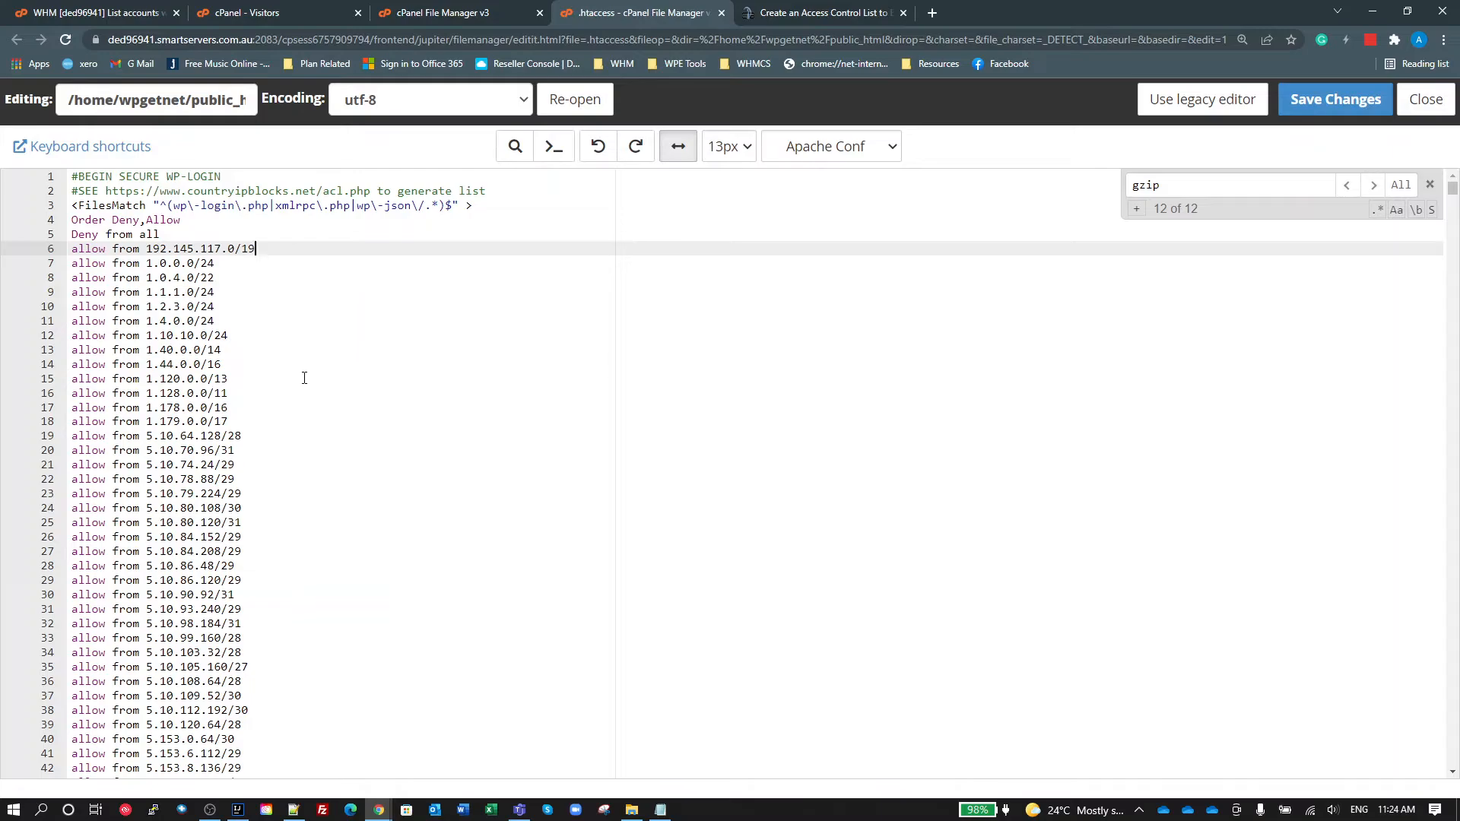
Step: Highlight xmlrpc in the FilesMatch pattern and review the 192.145.117.0/19 allow entry
left_click(348, 348)
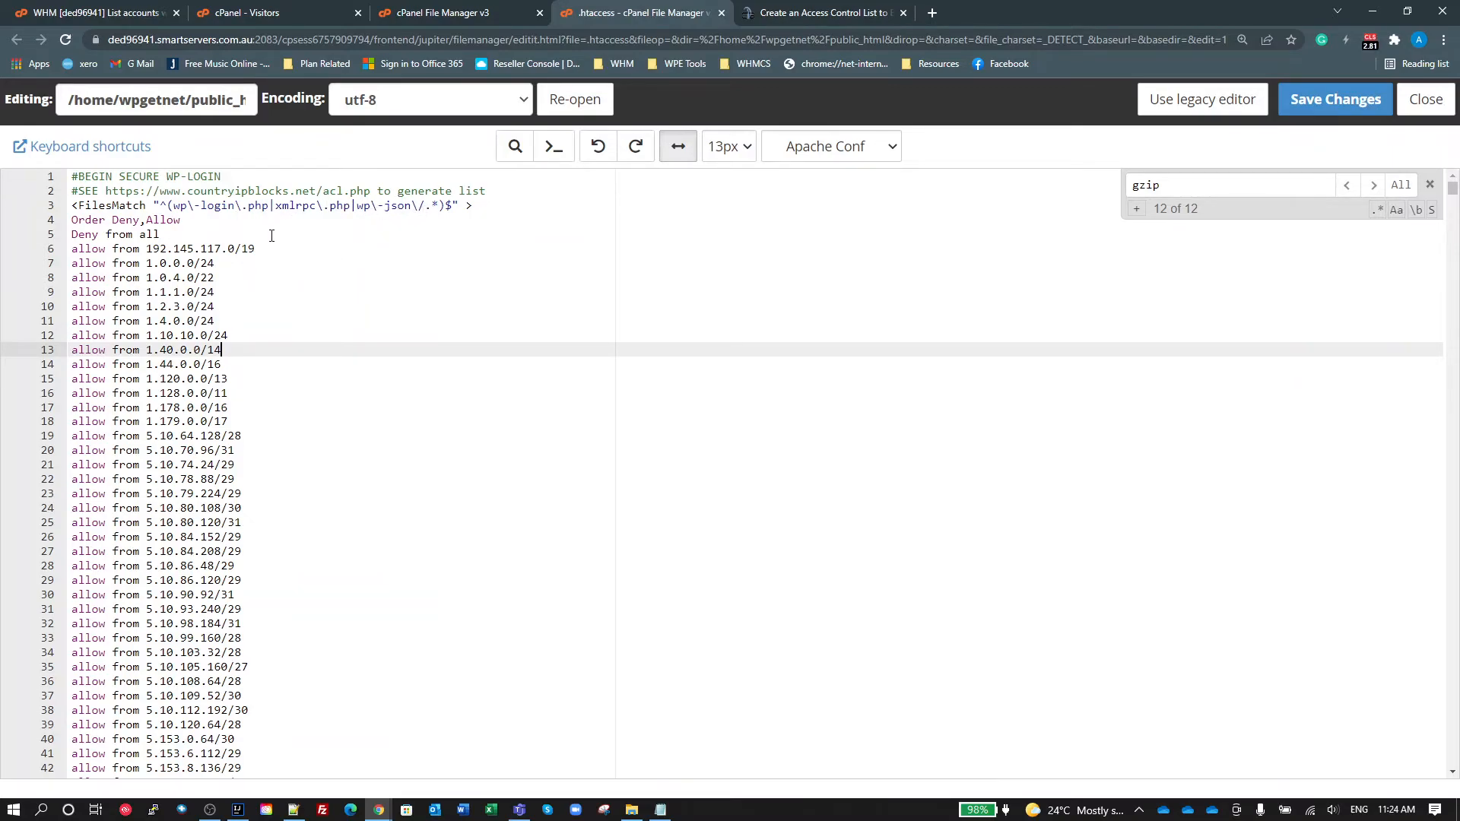
double_click(302, 205)
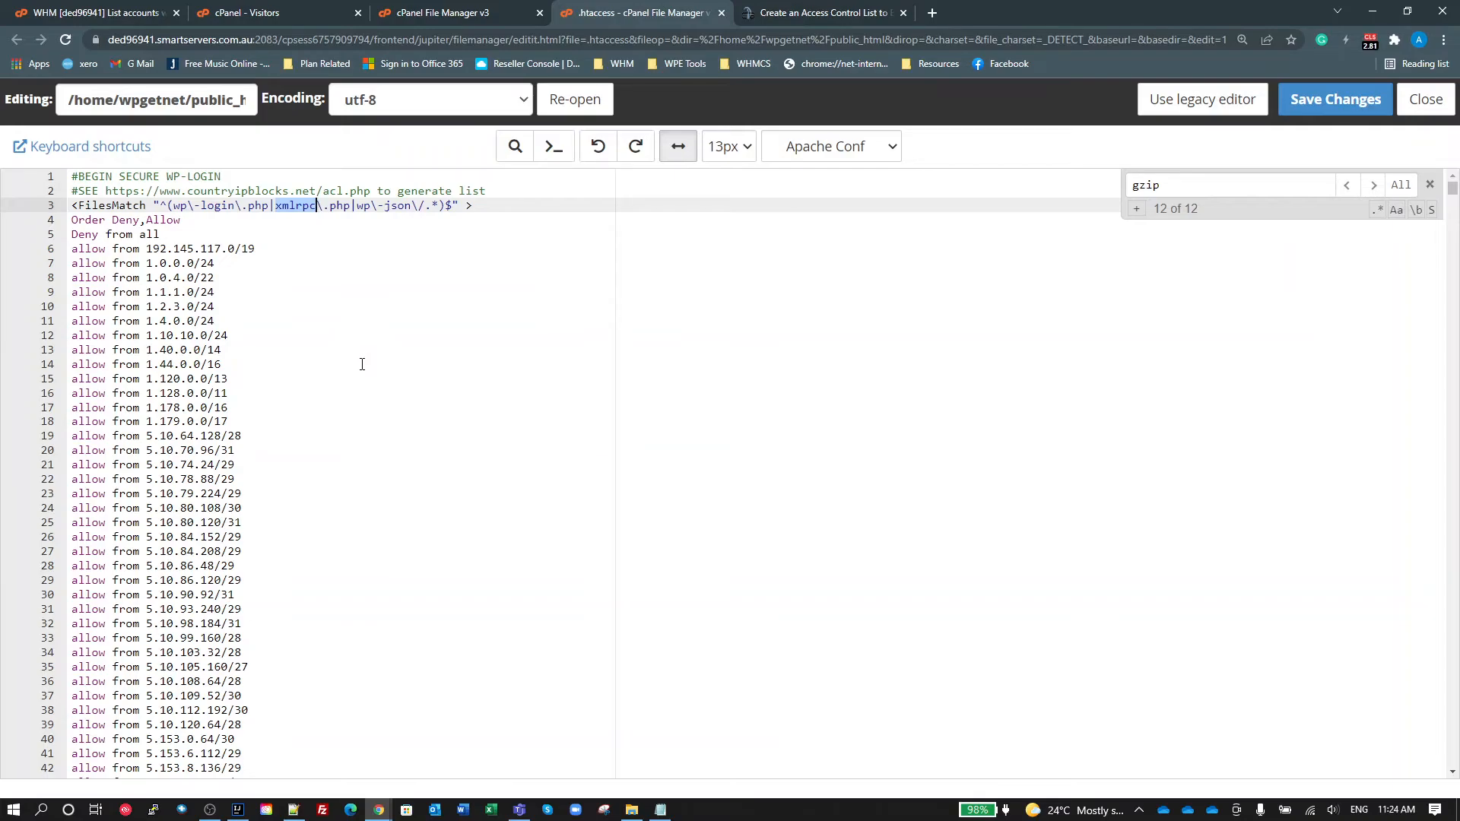
left_click(284, 253)
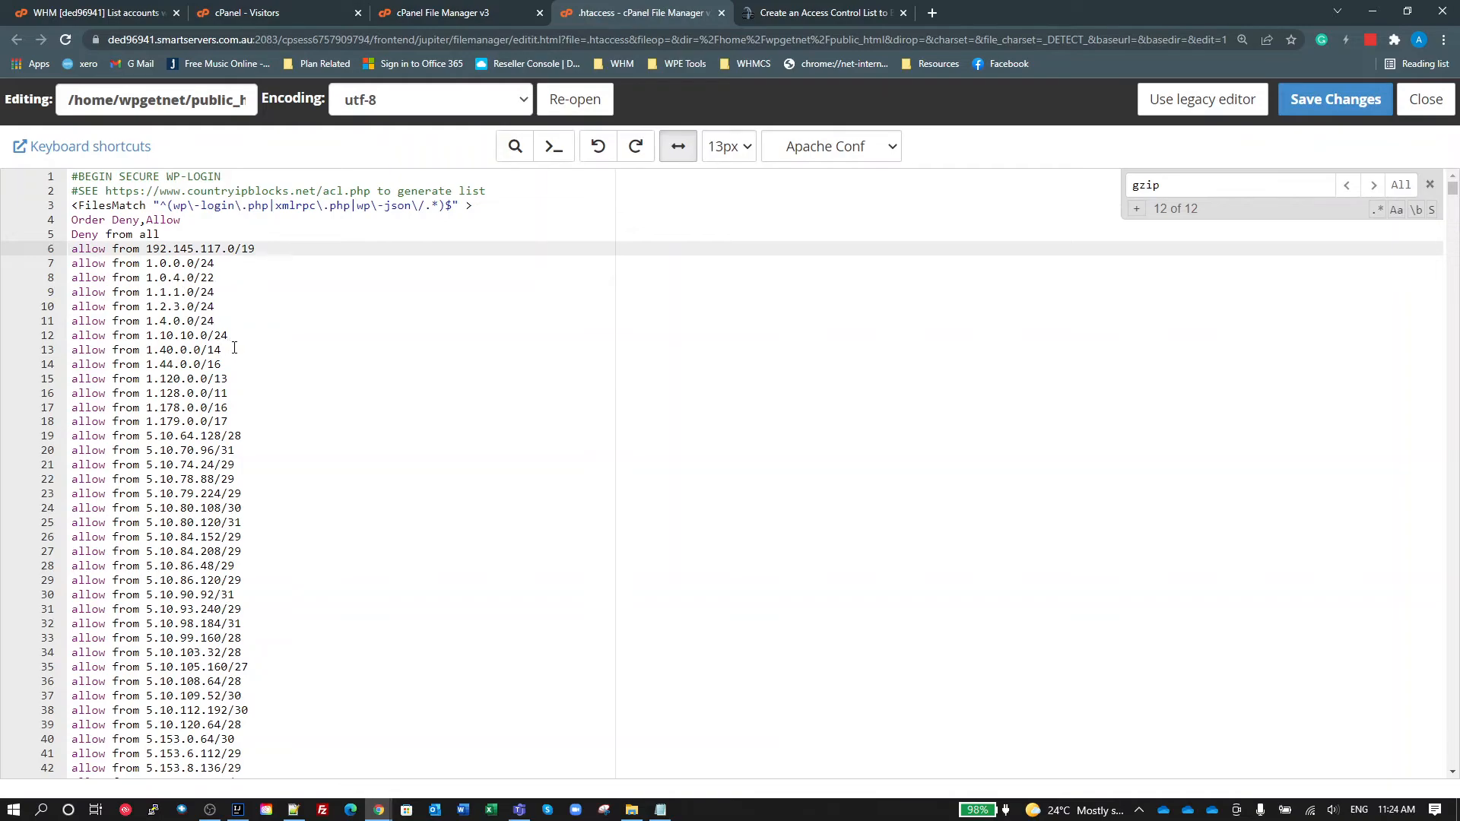